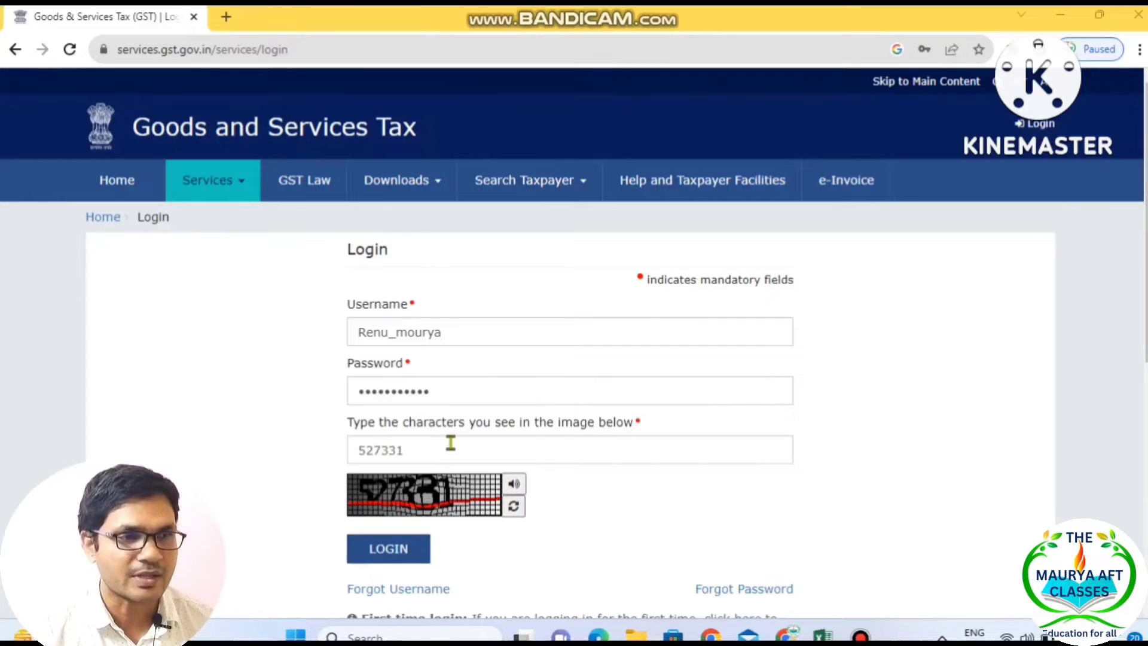
Log in to the GST portal with the filled-in credentials and open the return dashboard
{"action": "left_click", "coordinate": [389, 550]}
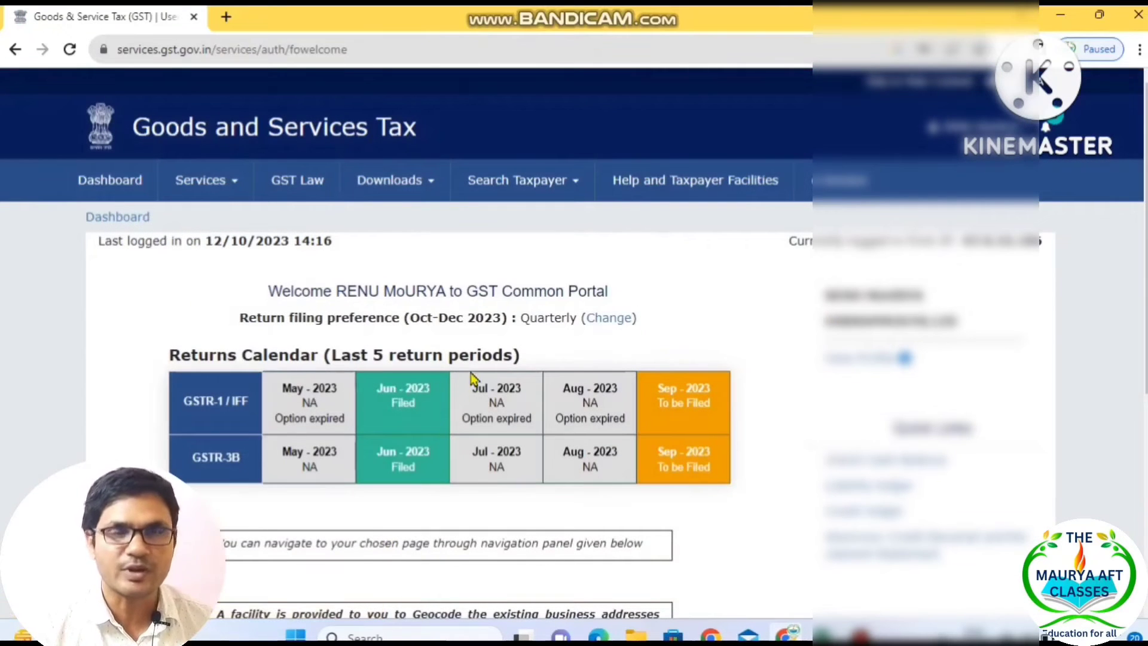
{"action": "scroll", "coordinate": [644, 470], "scroll_direction": "down", "scroll_amount": 5}
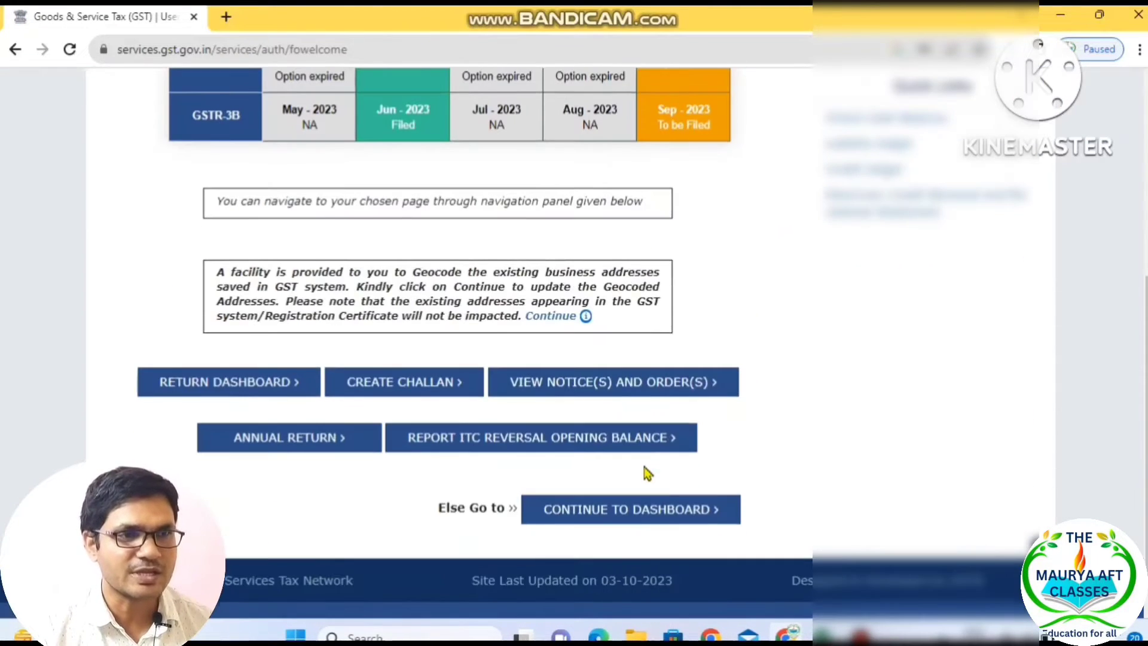
{"action": "left_click", "coordinate": [218, 392]}
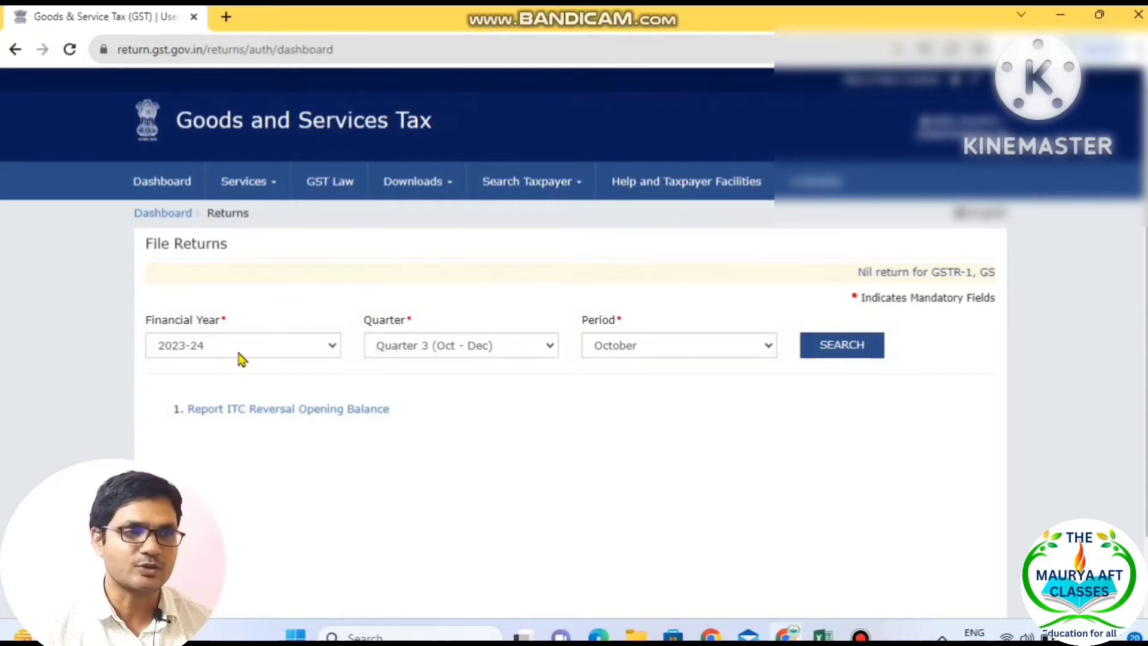
Search the 2023-24 returns for Quarter 2 (Jul - Sep), period September
{"action": "left_click", "coordinate": [470, 343]}
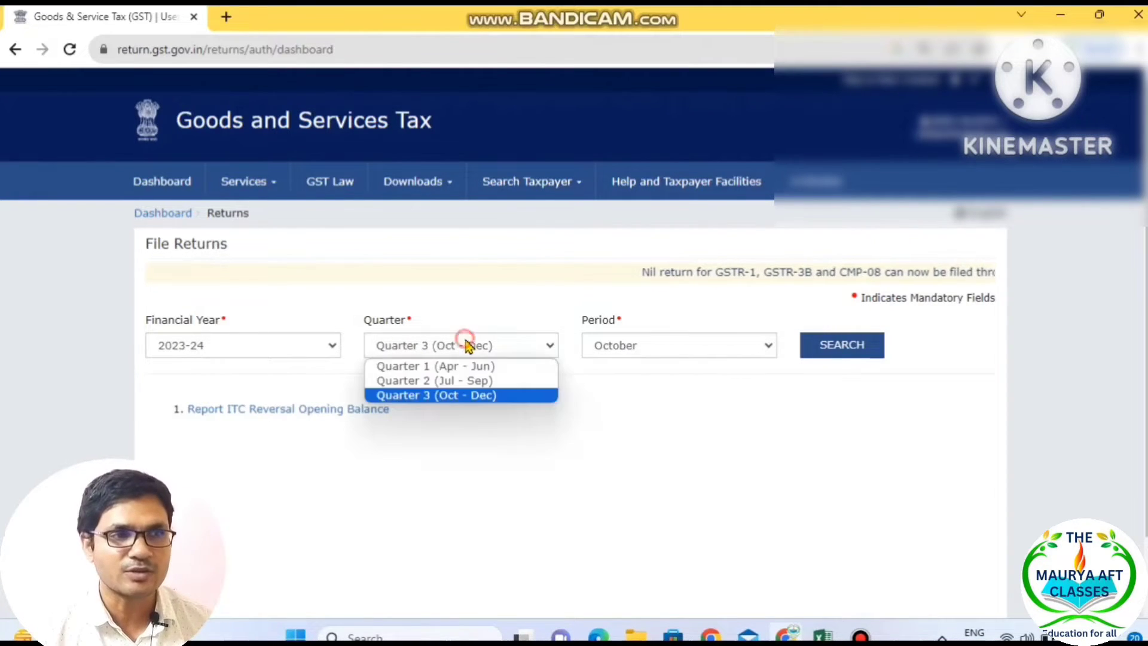
{"action": "left_click", "coordinate": [441, 381]}
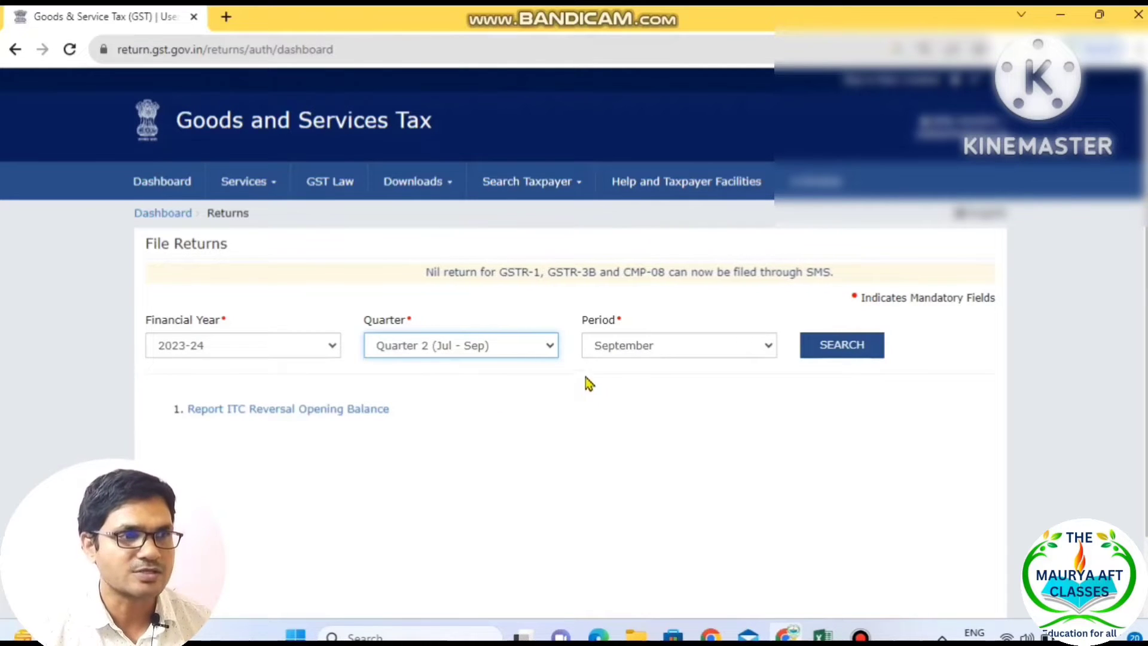
{"action": "left_click", "coordinate": [823, 346]}
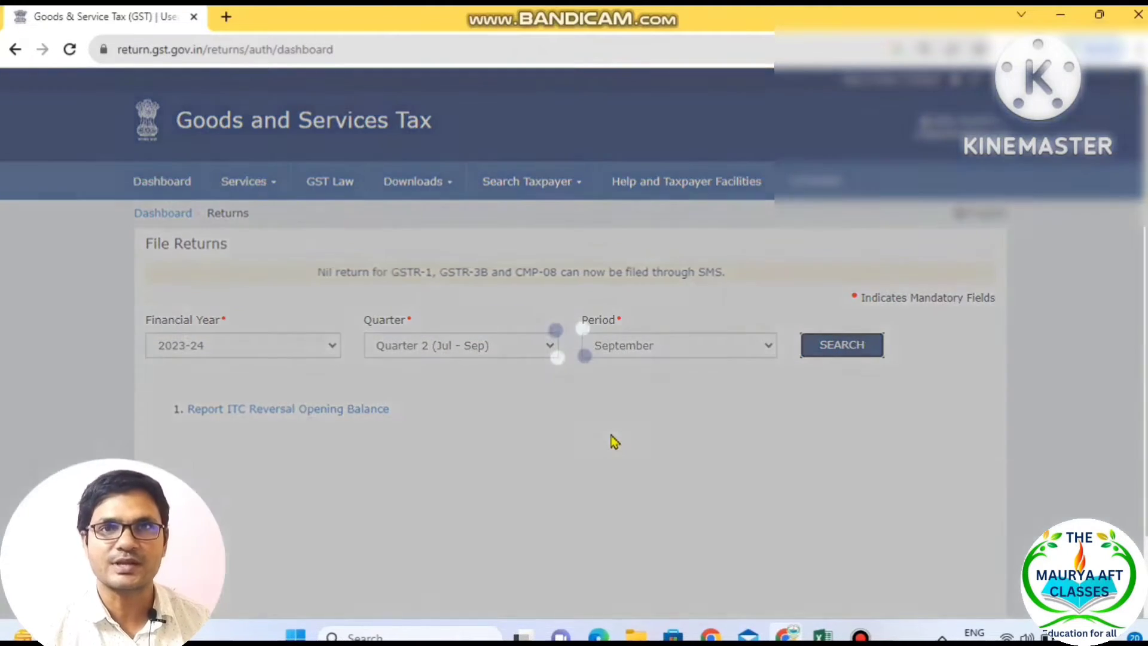
Choose offline preparation for the quarterly GSTR1 return of outward supplies
{"action": "scroll", "coordinate": [612, 441], "scroll_direction": "down", "scroll_amount": 5}
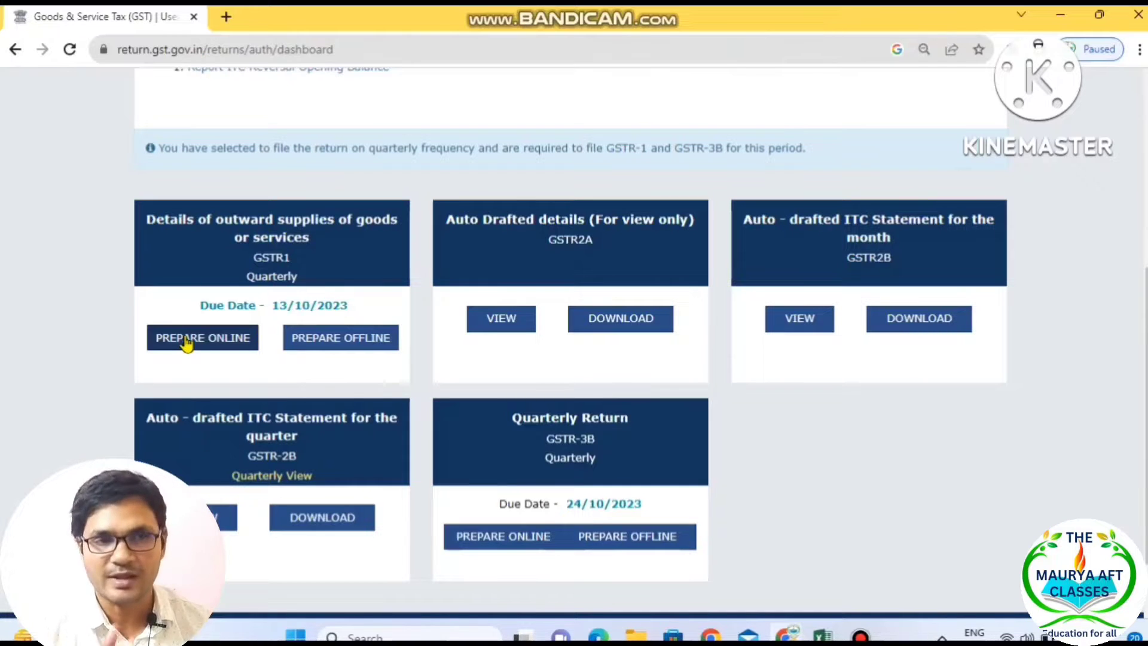
{"action": "scroll", "coordinate": [187, 343], "scroll_direction": "up", "scroll_amount": 1}
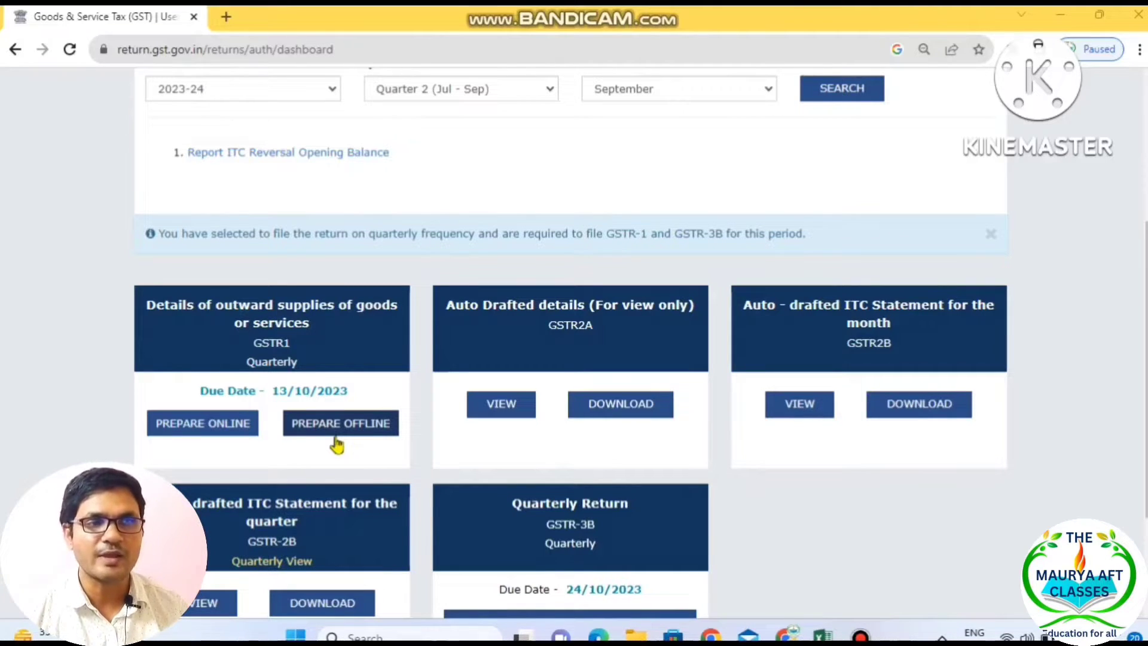
{"action": "left_click", "coordinate": [350, 423]}
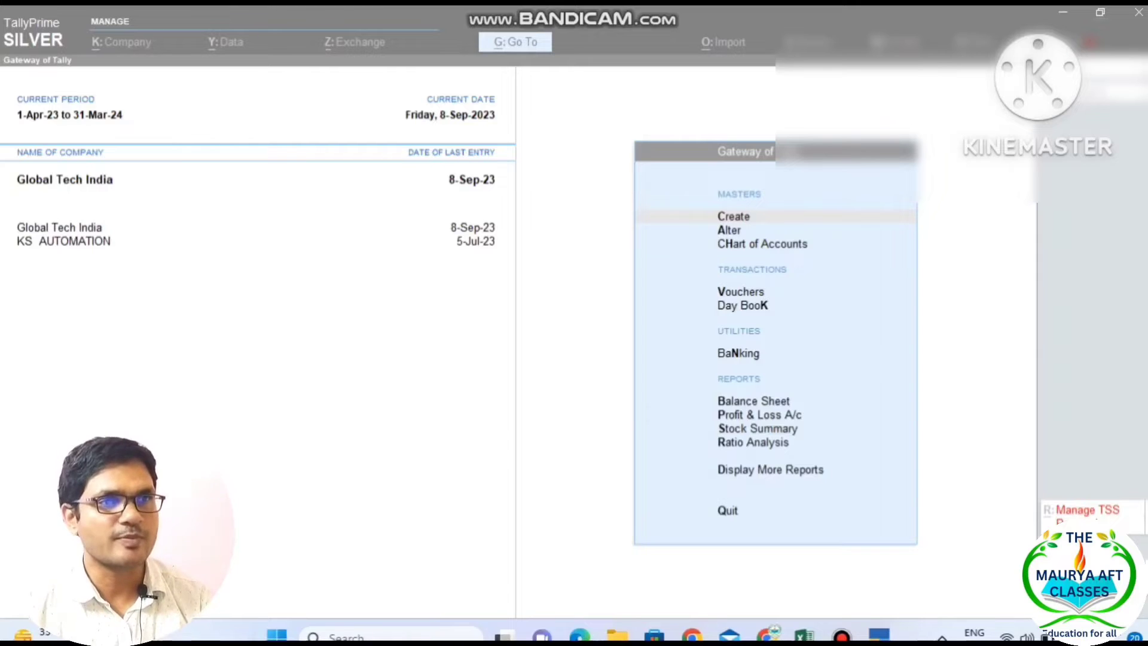
In TallyPrime, open the GSTR-1 report from the GST reports
{"action": "left_click", "coordinate": [475, 394]}
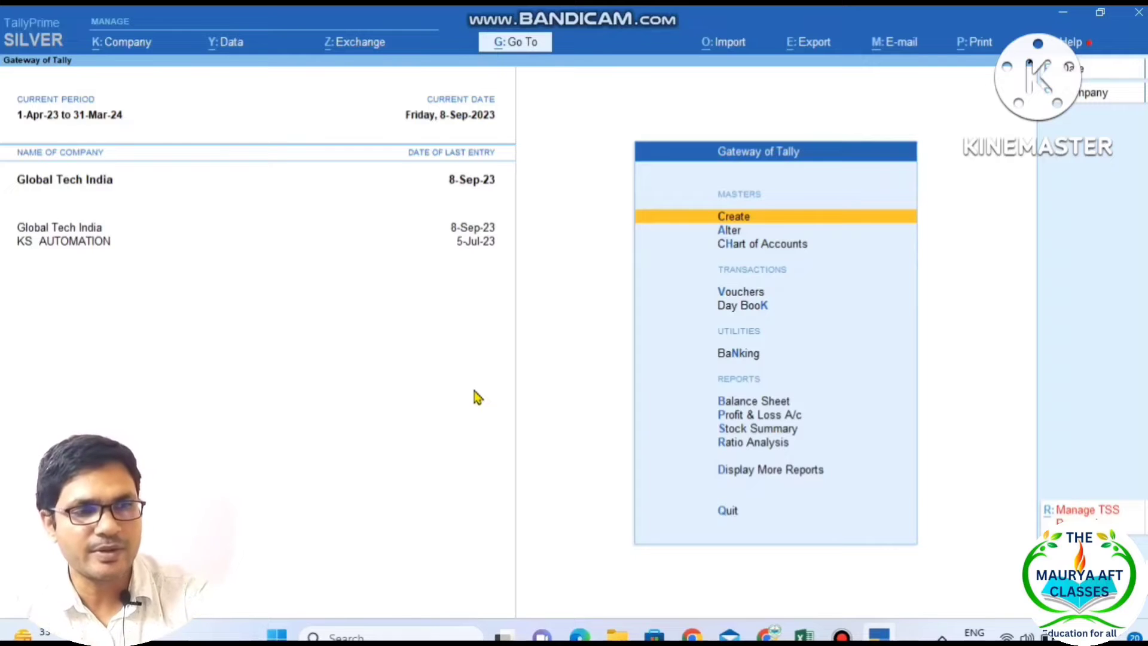
{"action": "key", "text": "d"}
{"action": "key", "text": "g"}
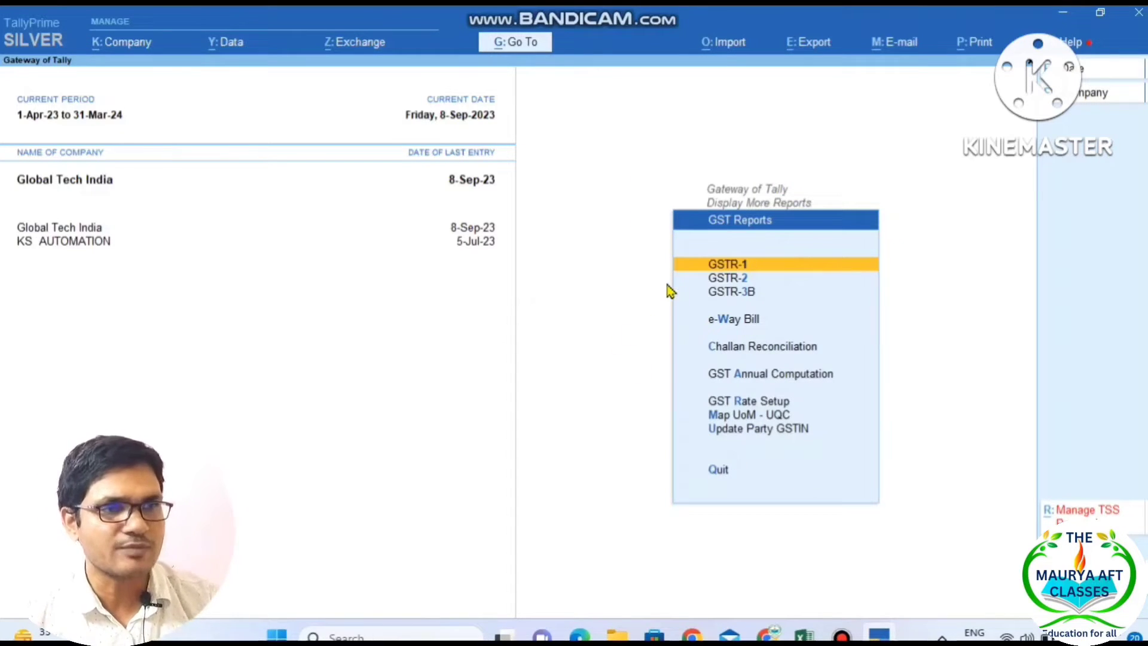
{"action": "key", "text": "Return"}
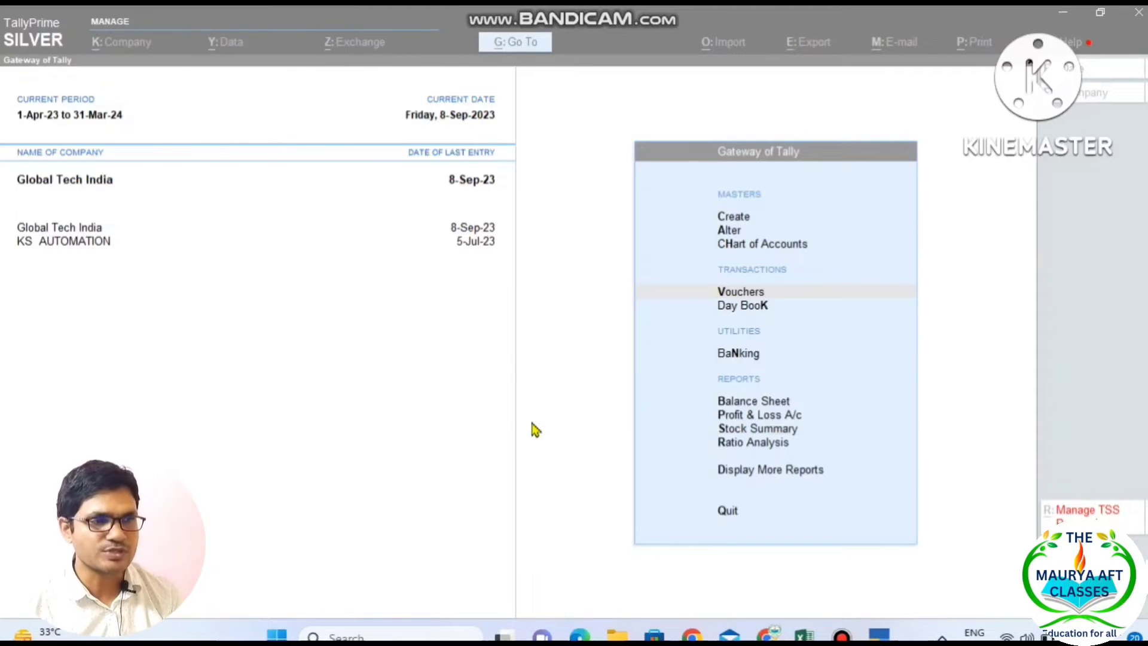
Examine the tax invoice in the Accounting Voucher Excel workbook, then return to TallyPrime
{"action": "mouse_move", "coordinate": [804, 635]}
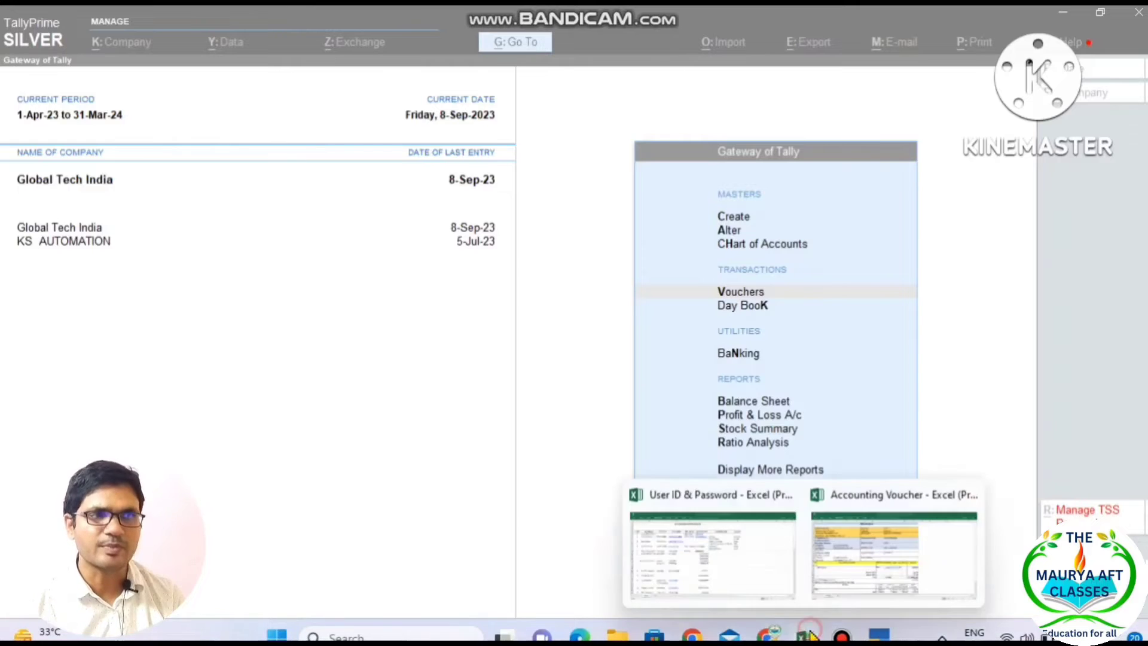
{"action": "left_click", "coordinate": [843, 584]}
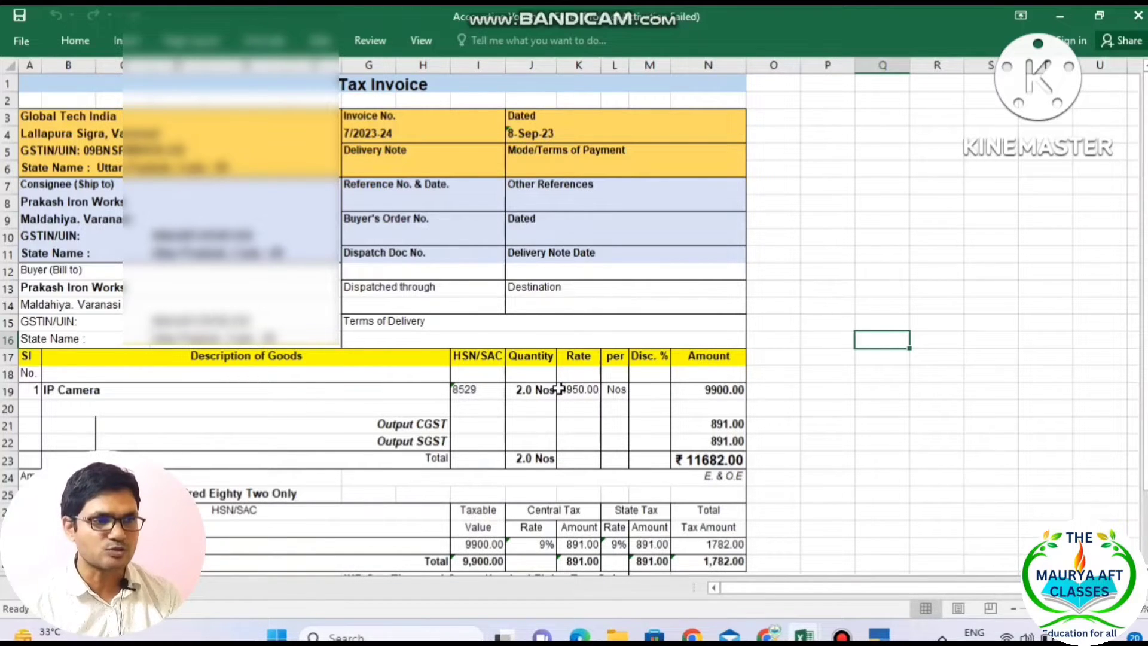
{"action": "left_click", "coordinate": [879, 635]}
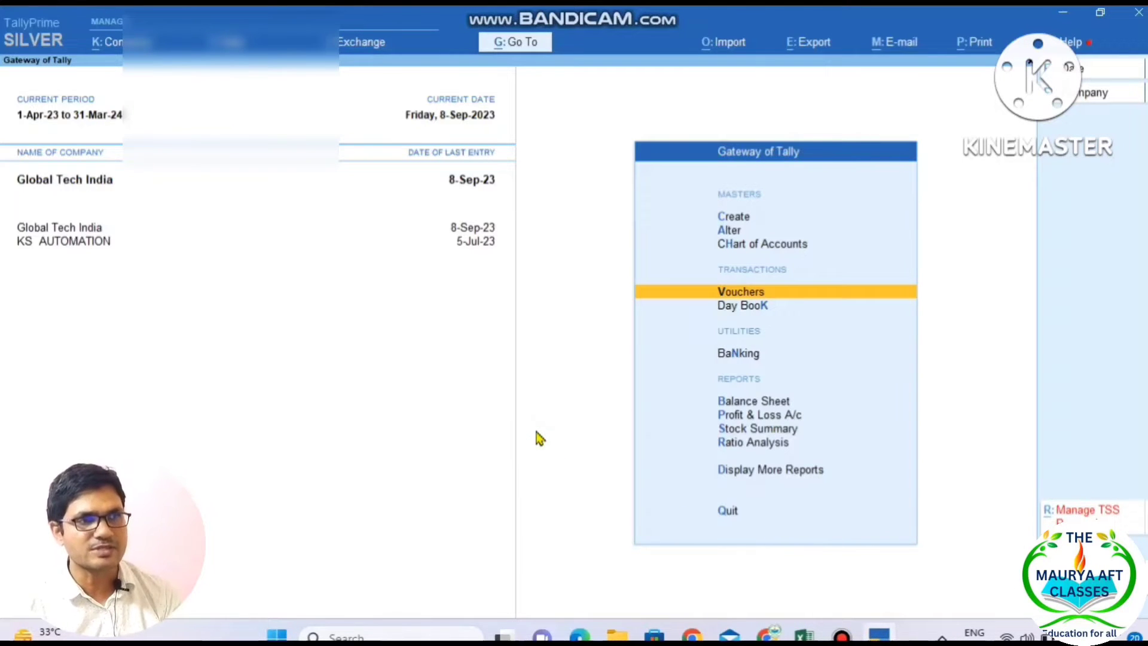
Start a new sales voucher and enter 01/2023-24 as its number
{"action": "left_click", "coordinate": [725, 295]}
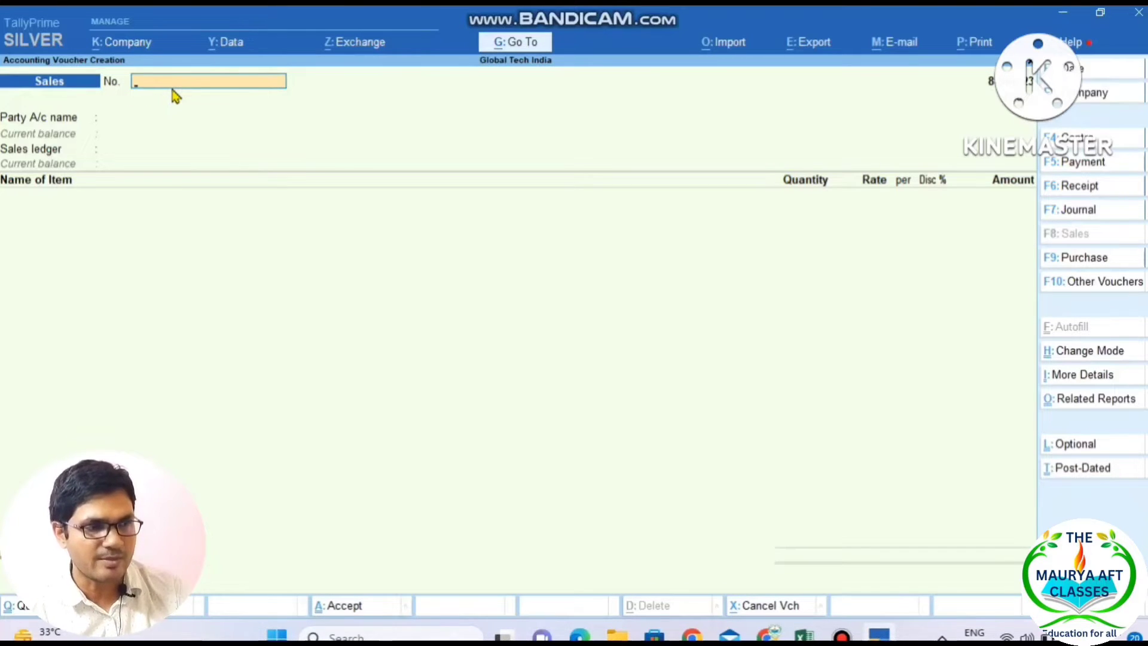
{"action": "type", "text": "01"}
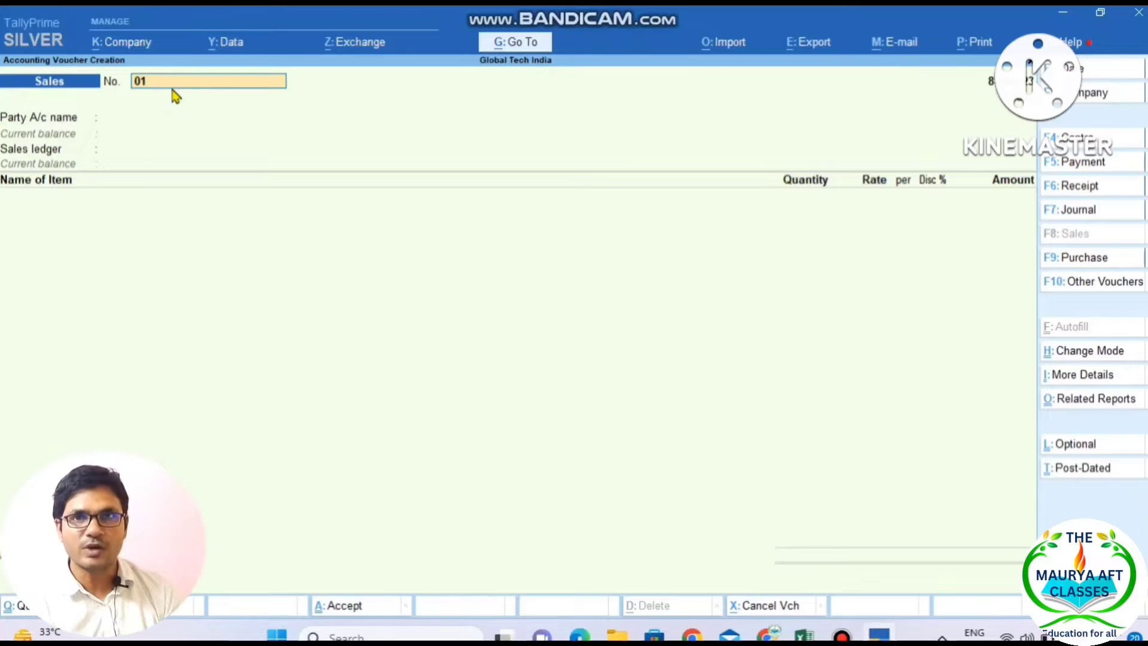
{"action": "type", "text": "/"}
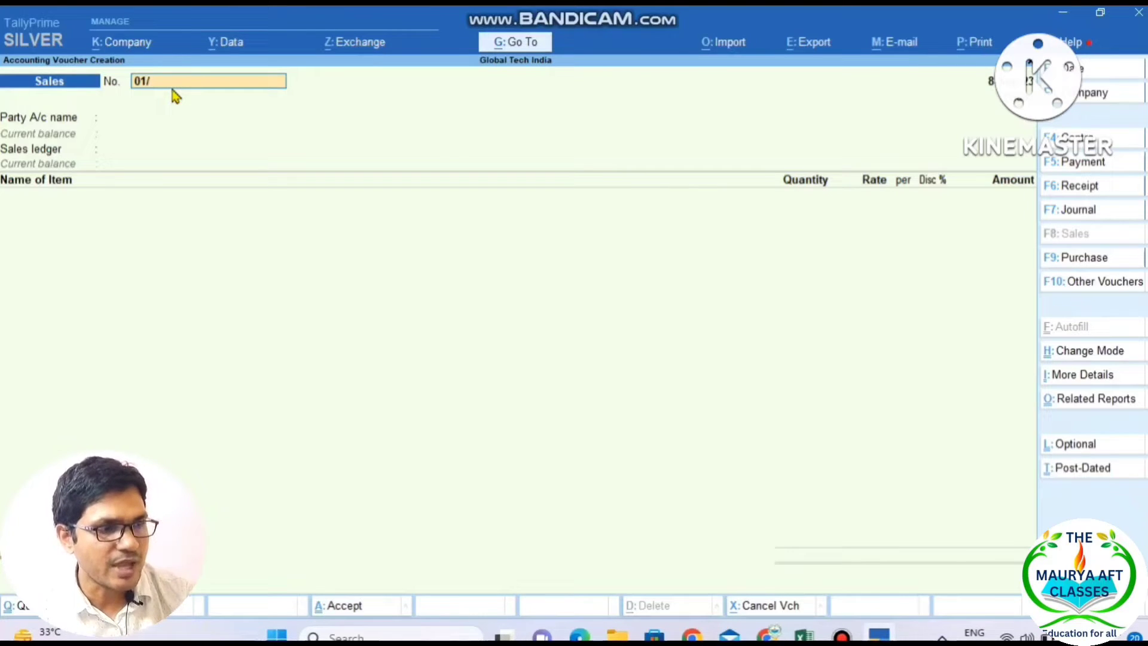
{"action": "type", "text": "2023-"}
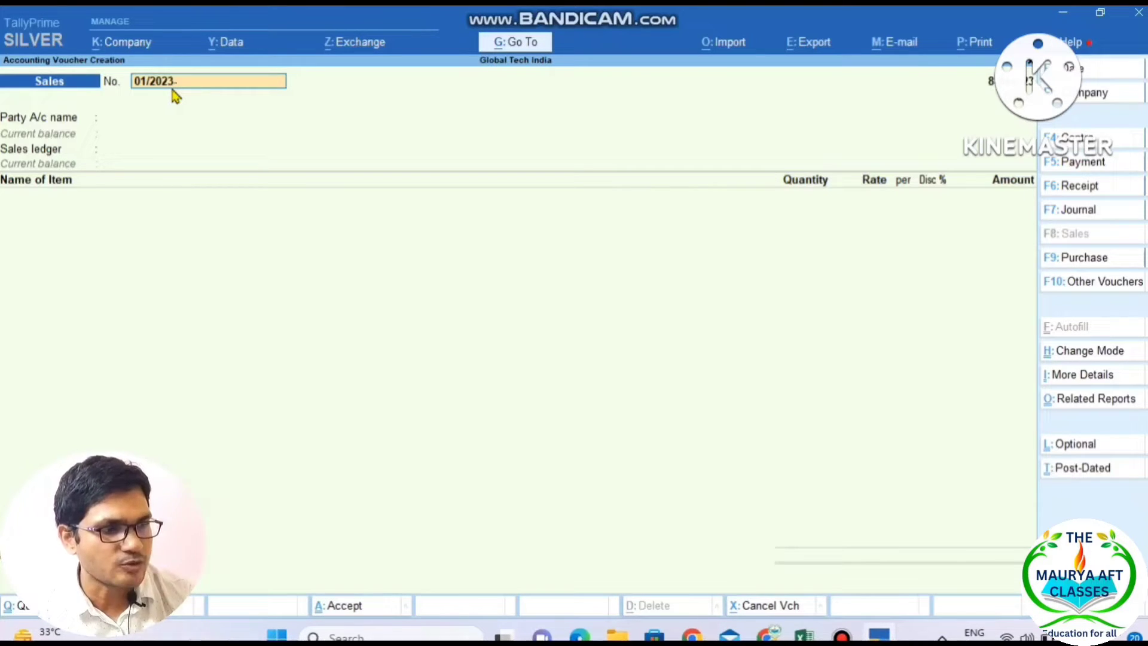
{"action": "type", "text": "202"}
{"action": "key", "text": "BackSpace"}
{"action": "key", "text": "BackSpace"}
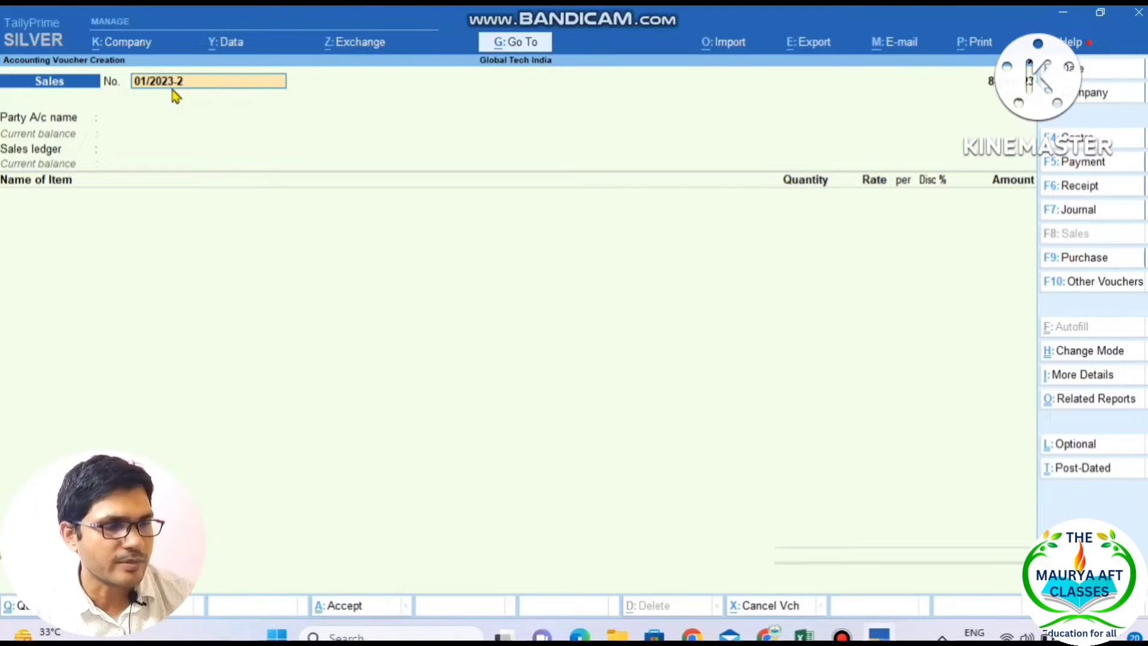
{"action": "type", "text": "24"}
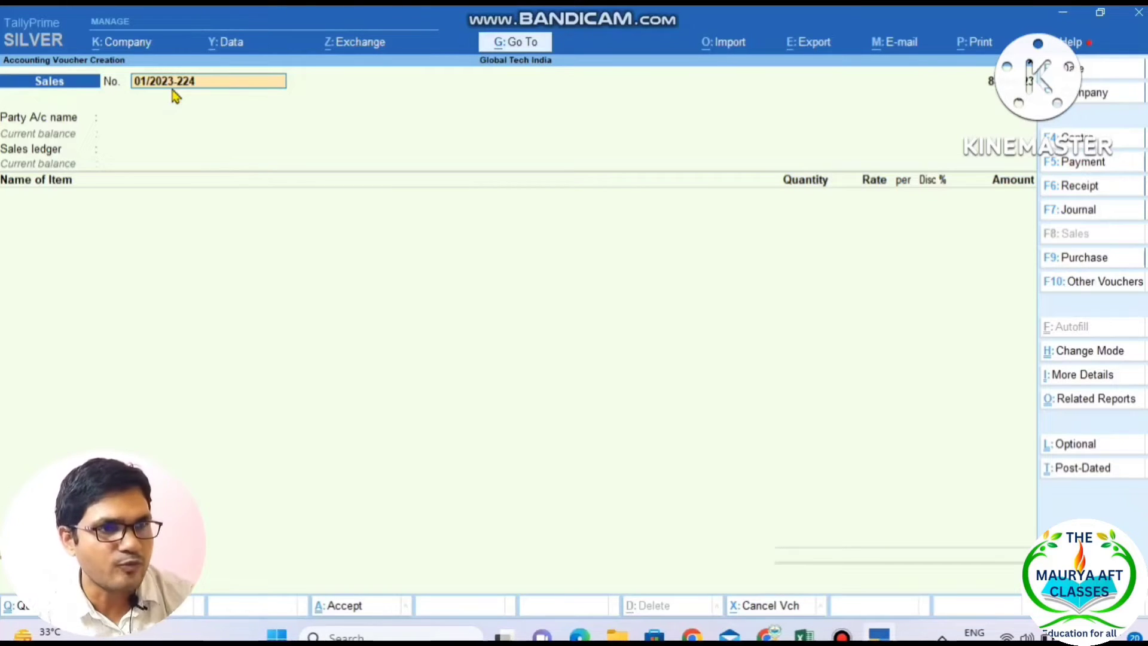
{"action": "key", "text": "BackSpace"}
{"action": "key", "text": "BackSpace"}
{"action": "type", "text": "4"}
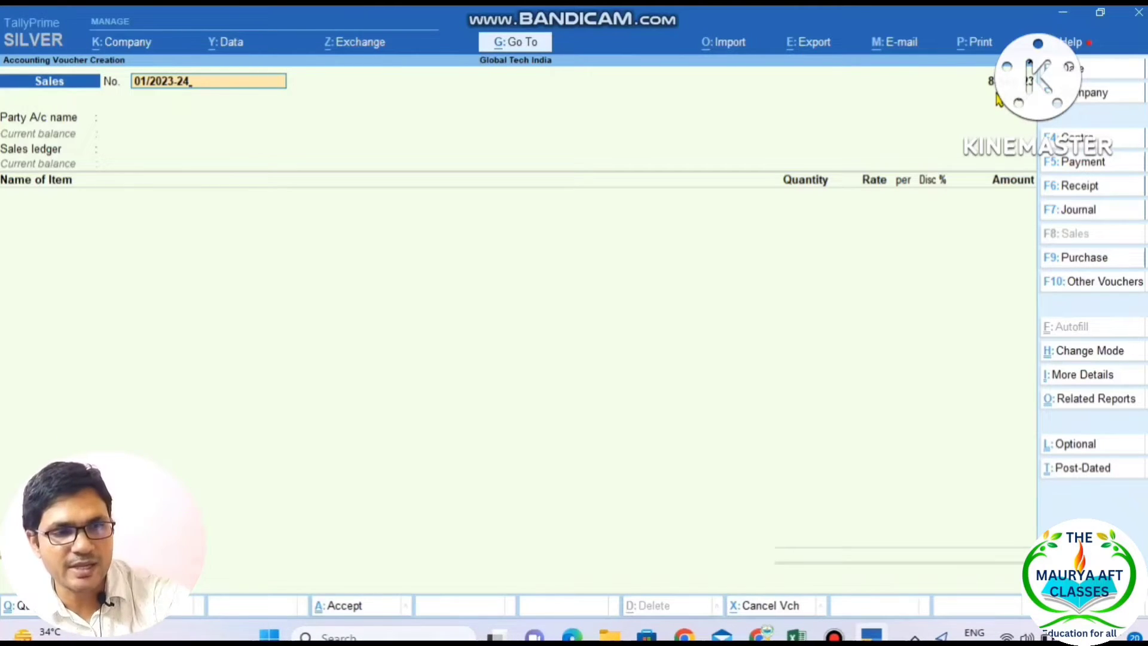
Set the sales voucher's date to 9-9-2023 and accept the voucher number
{"action": "key", "text": "F2"}
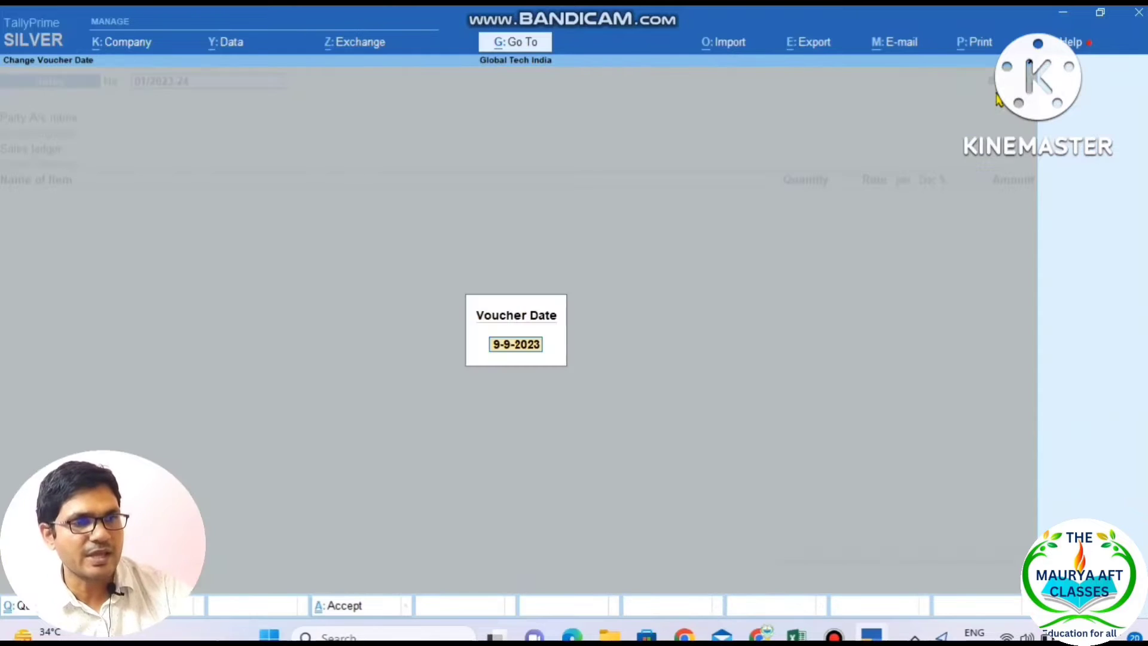
{"action": "key", "text": "Return"}
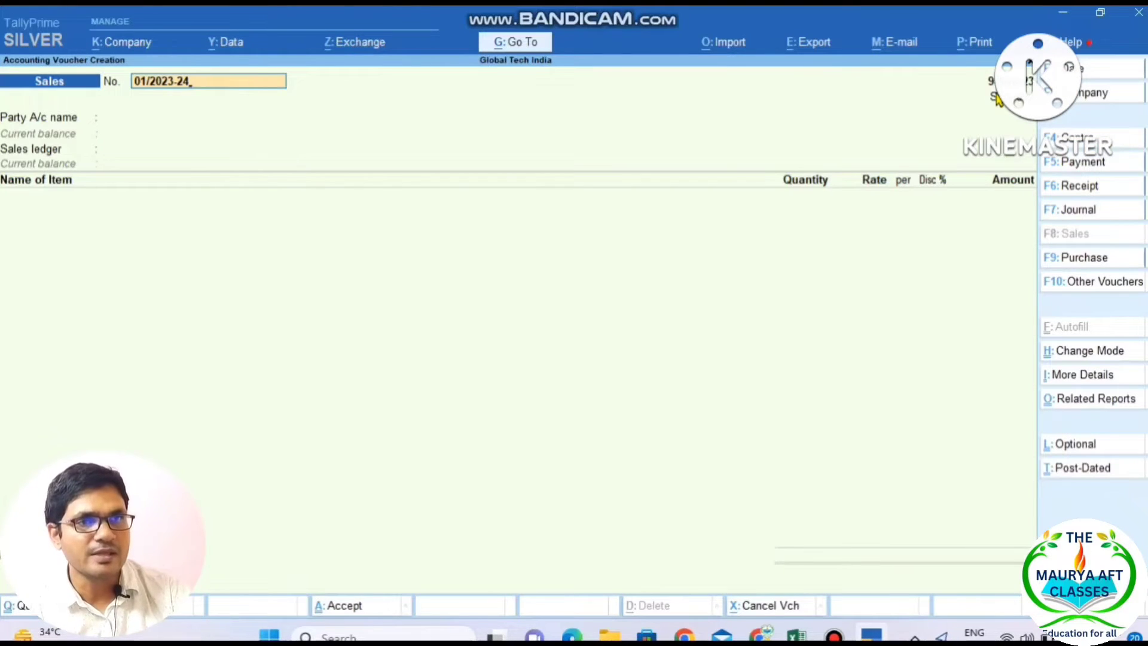
{"action": "key", "text": "Return"}
Select Prakash Iron Works as the voucher's party account and accept its dispatch and party details without changes
{"action": "key", "text": "Return"}
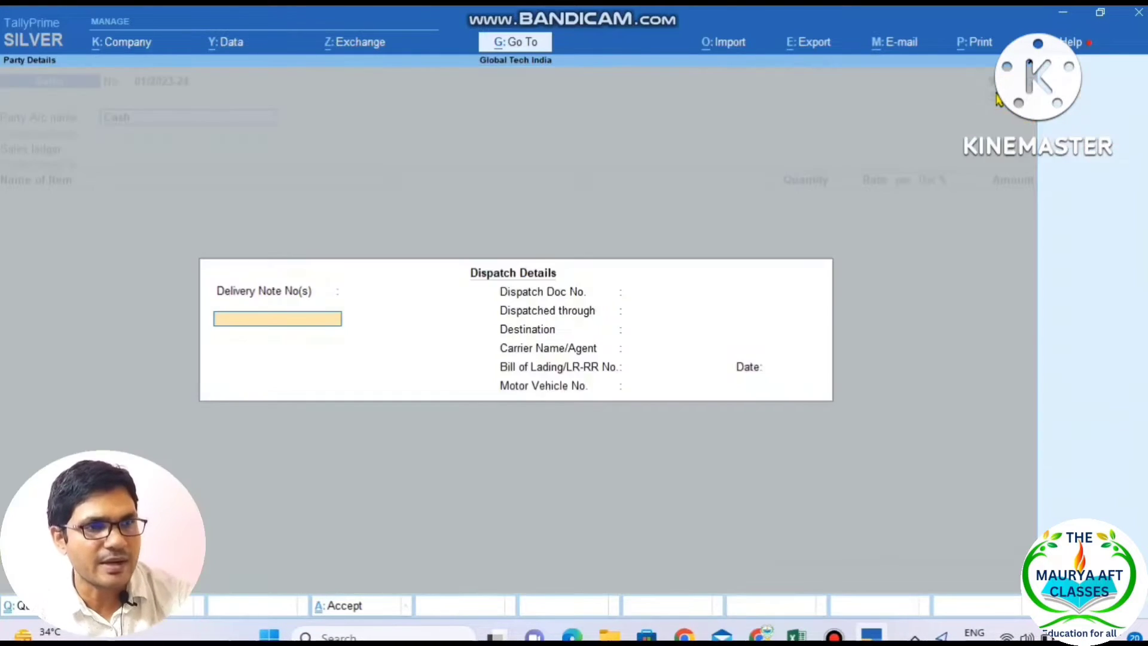
{"action": "key", "text": "Escape"}
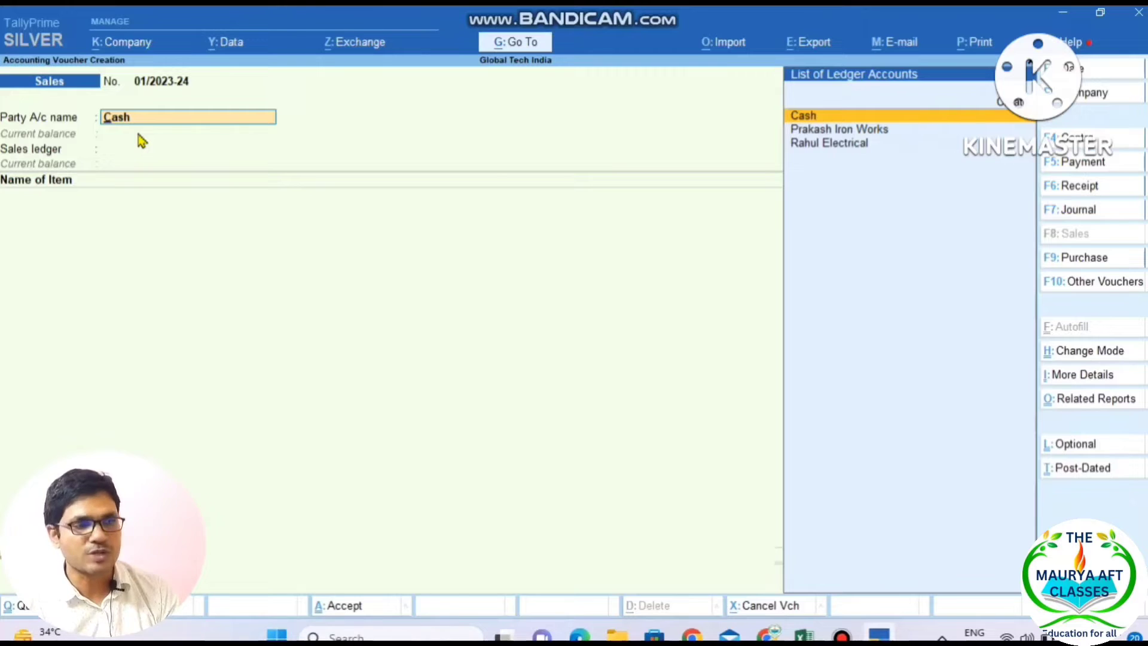
{"action": "key", "text": "Down"}
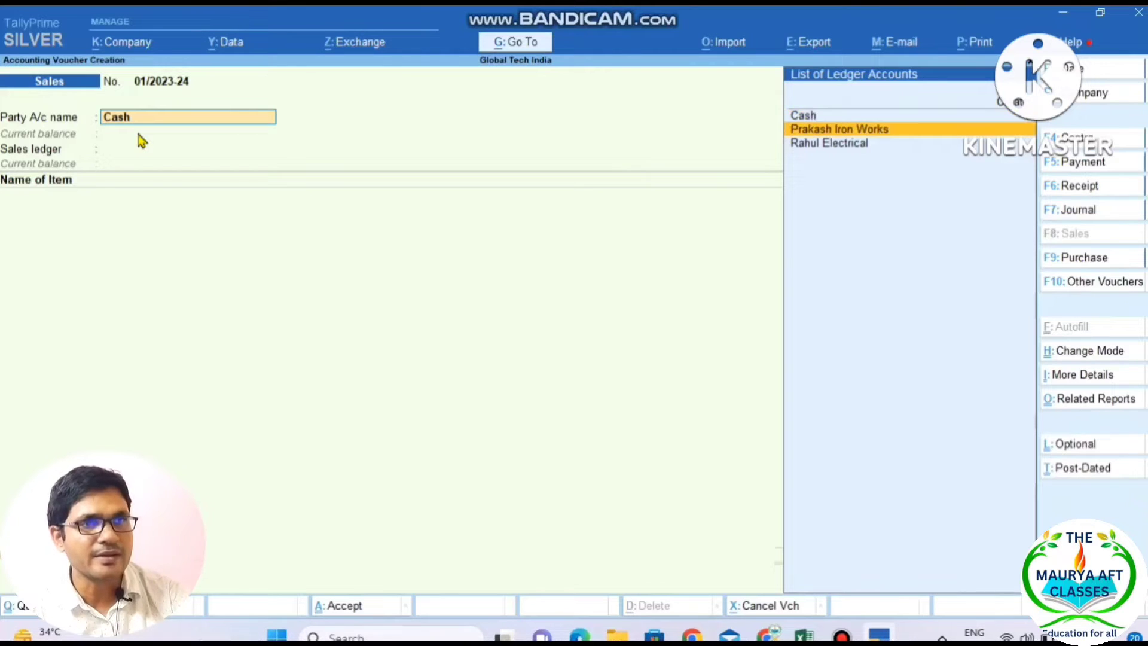
{"action": "key", "text": "Return"}
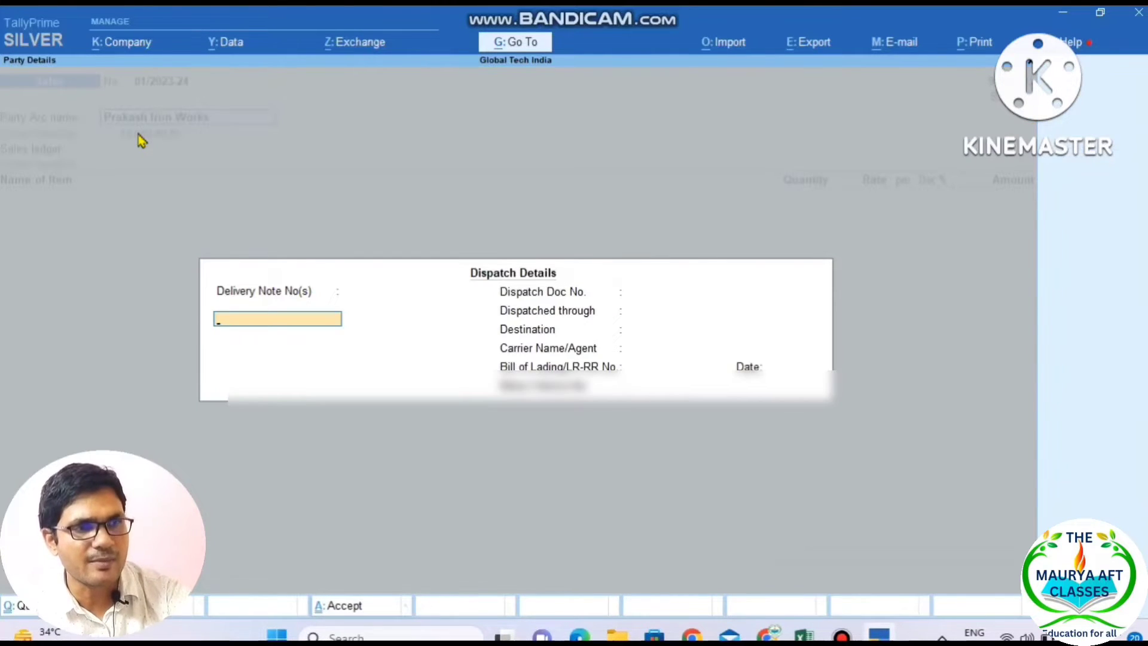
{"action": "key", "text": "ctrl+a"}
{"action": "key", "text": "ctrl+a"}
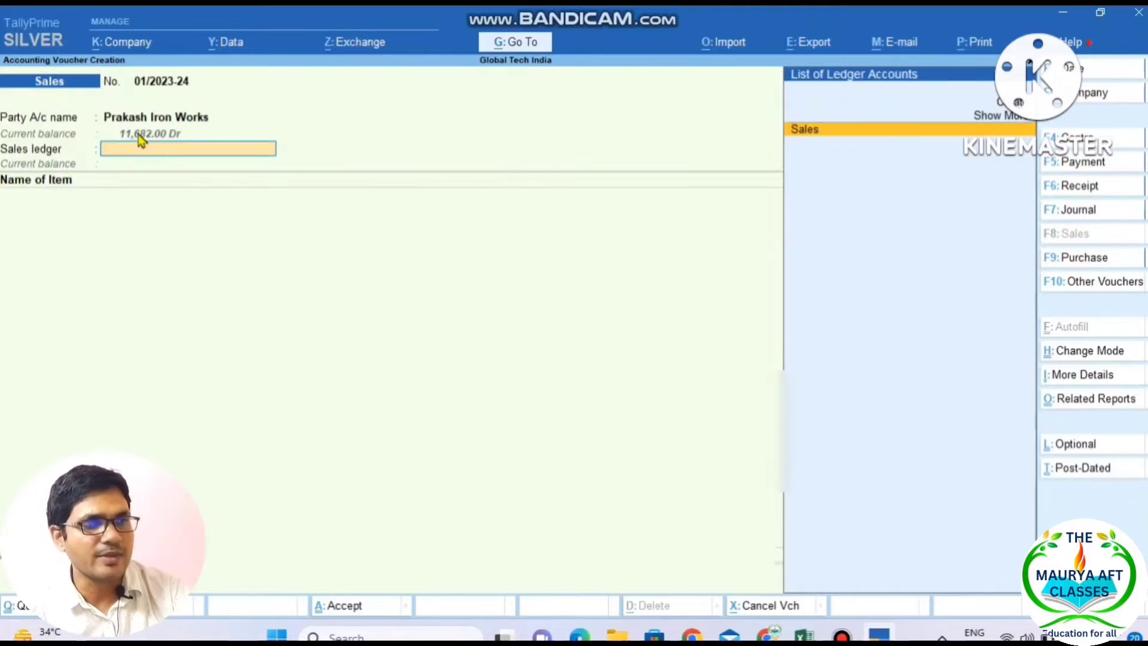
Open the Prakash Iron Works ledger for alteration and choose Regular as its GST registration type
{"action": "key", "text": "BackSpace"}
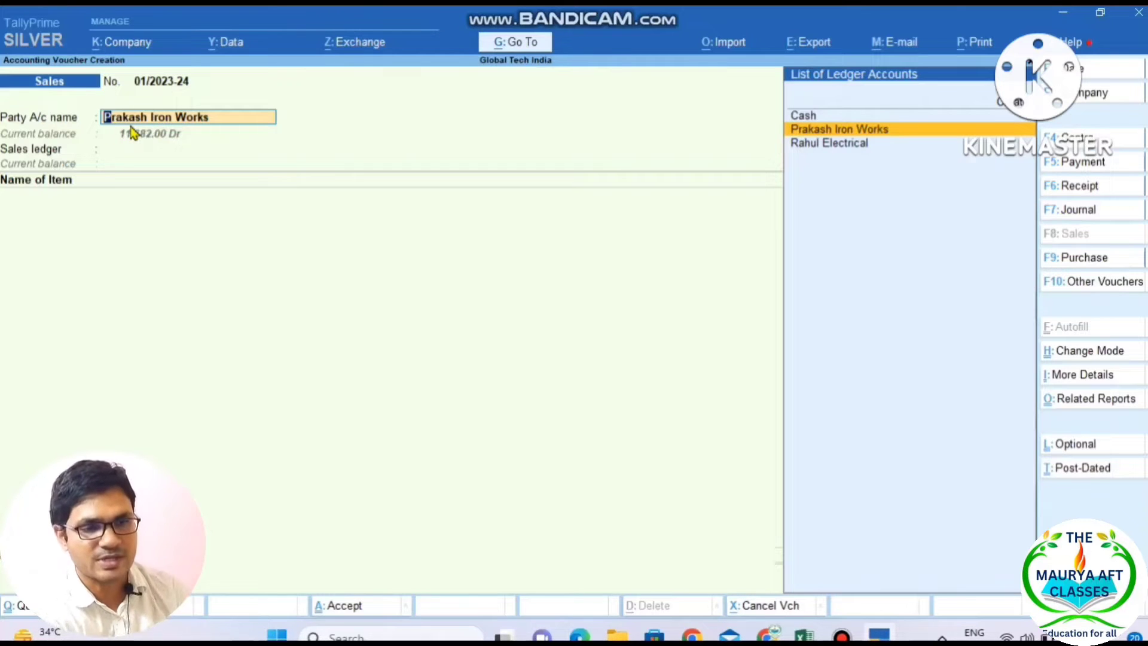
{"action": "key", "text": "ctrl+Return"}
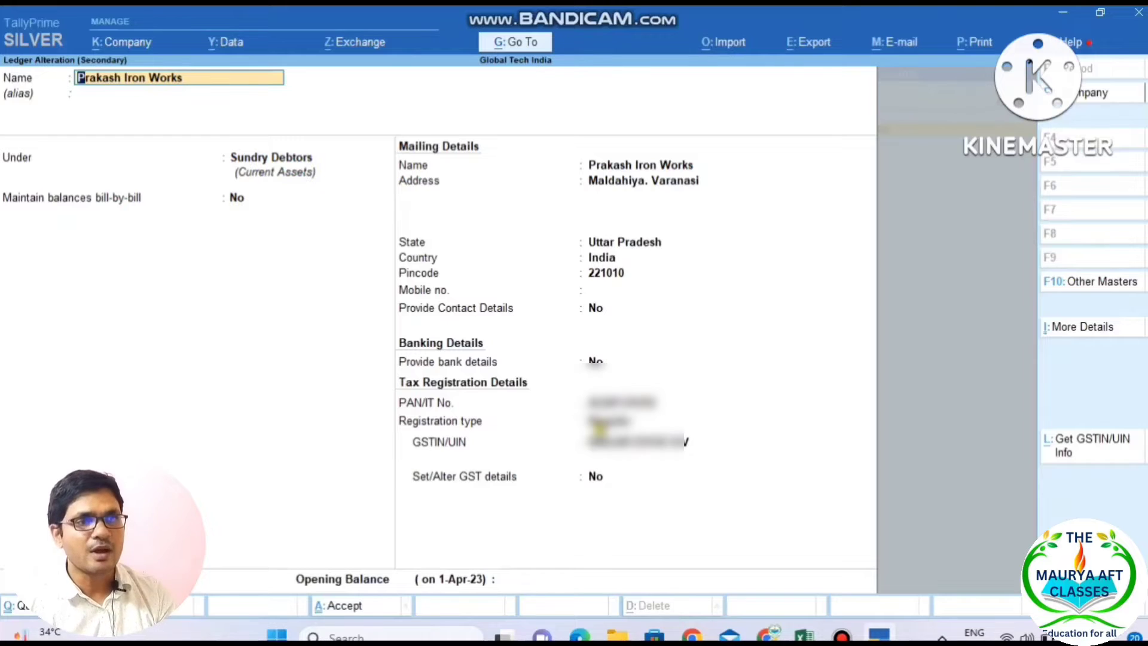
{"action": "left_click", "coordinate": [610, 420]}
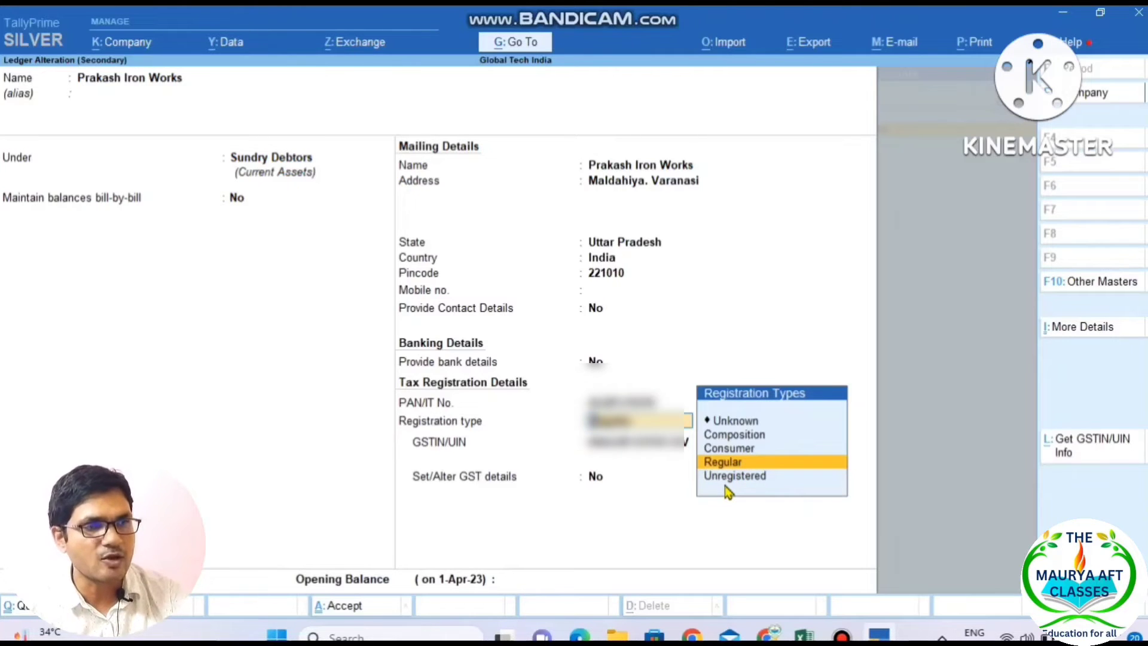
{"action": "key", "text": "Up"}
{"action": "key", "text": "Down"}
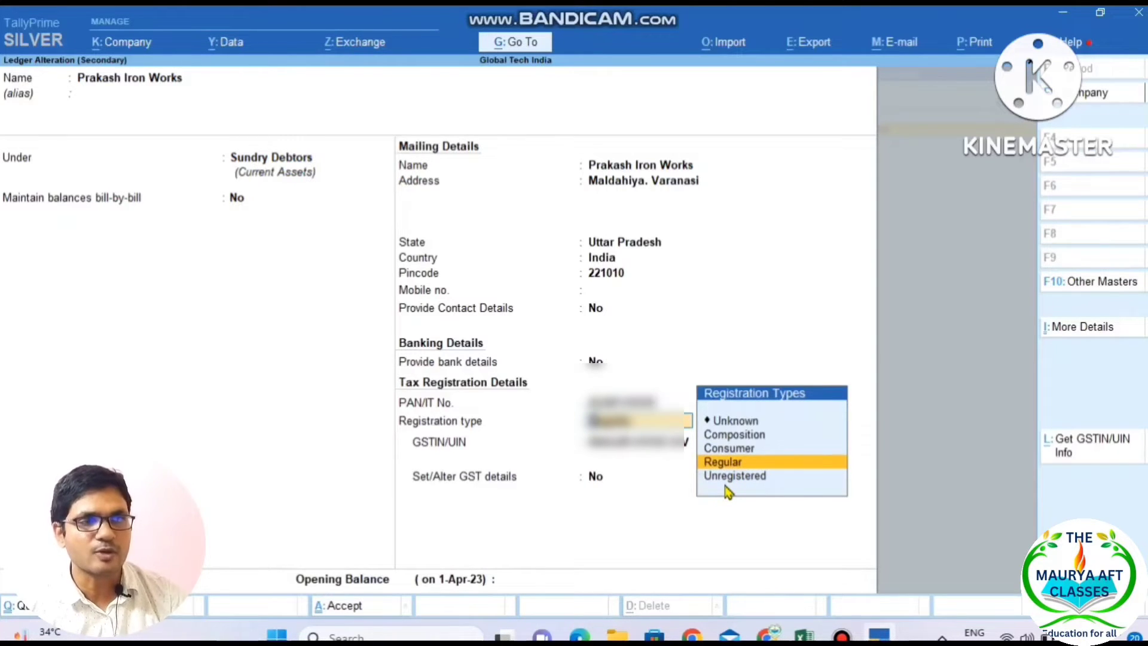
{"action": "key", "text": "Return"}
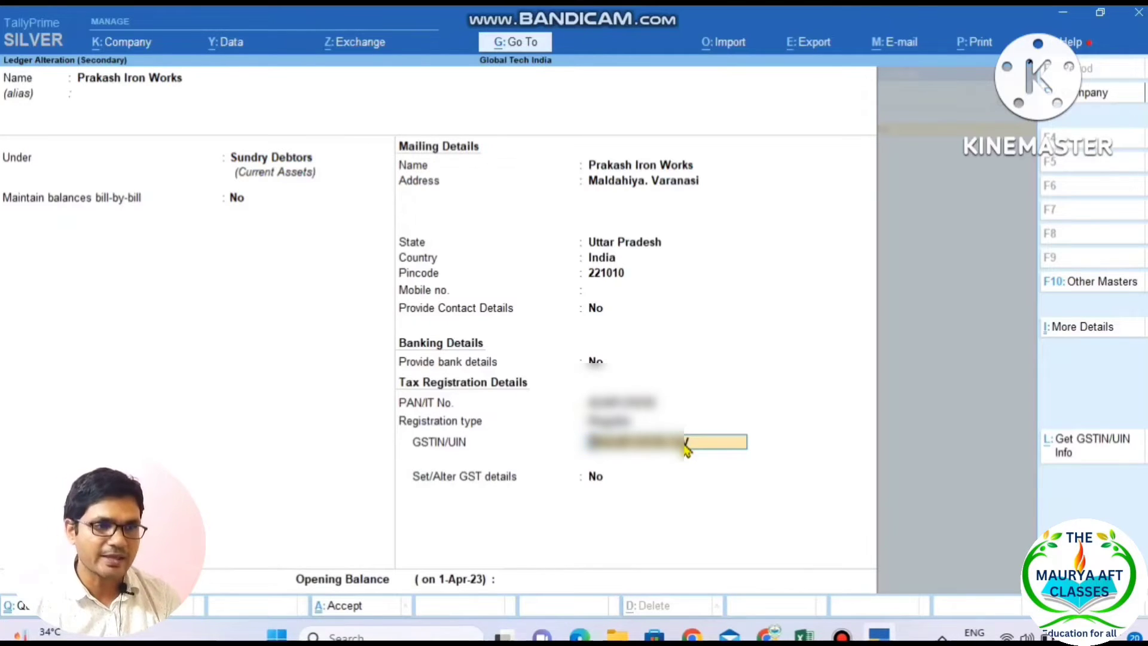
Turn on Set/Alter GST details for Prakash Iron Works, keep Party Type as Not Applicable, and save the ledger
{"action": "left_click", "coordinate": [600, 476]}
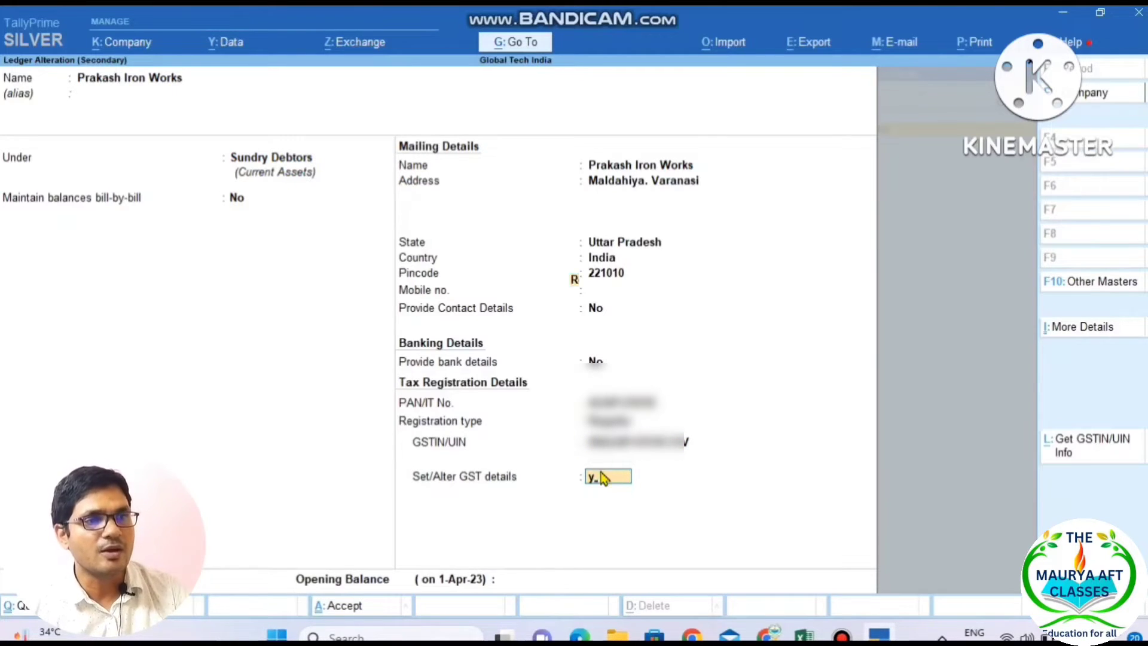
{"action": "key", "text": "Return"}
{"action": "key", "text": "Return"}
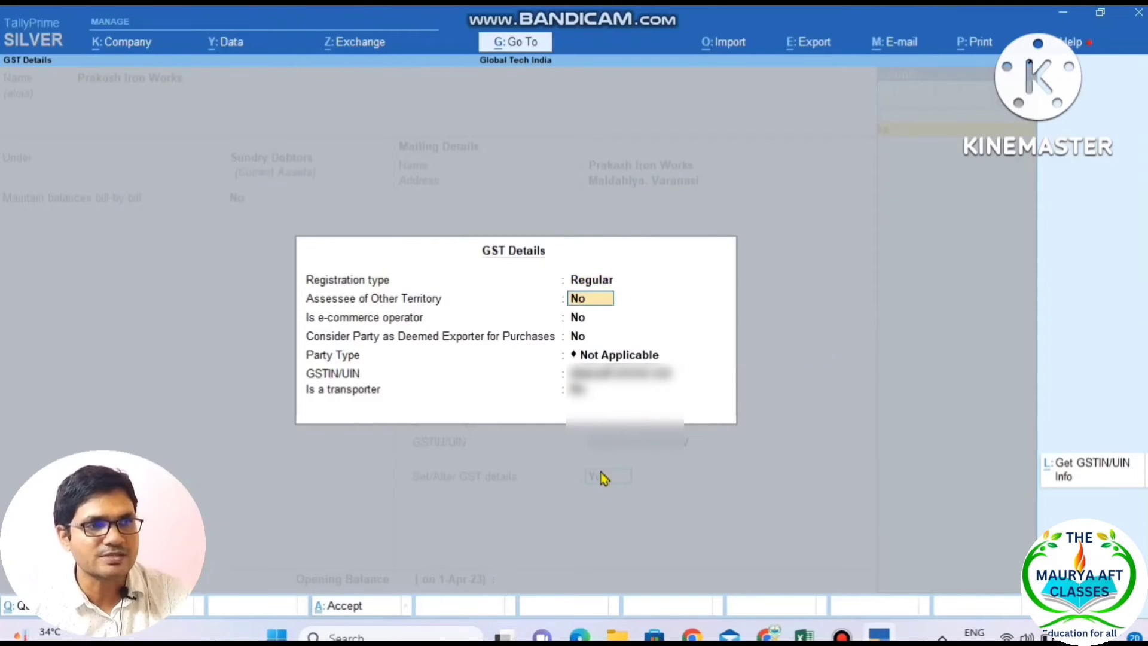
{"action": "key", "text": "Return"}
{"action": "key", "text": "Return"}
{"action": "key", "text": "Return"}
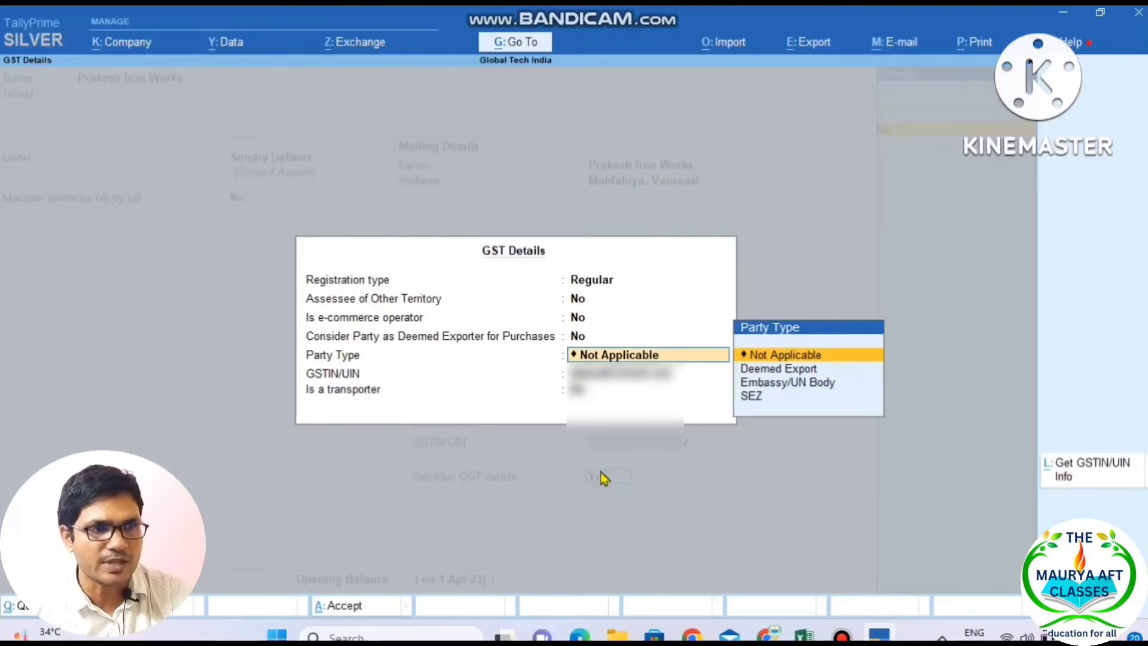
{"action": "key", "text": "Return"}
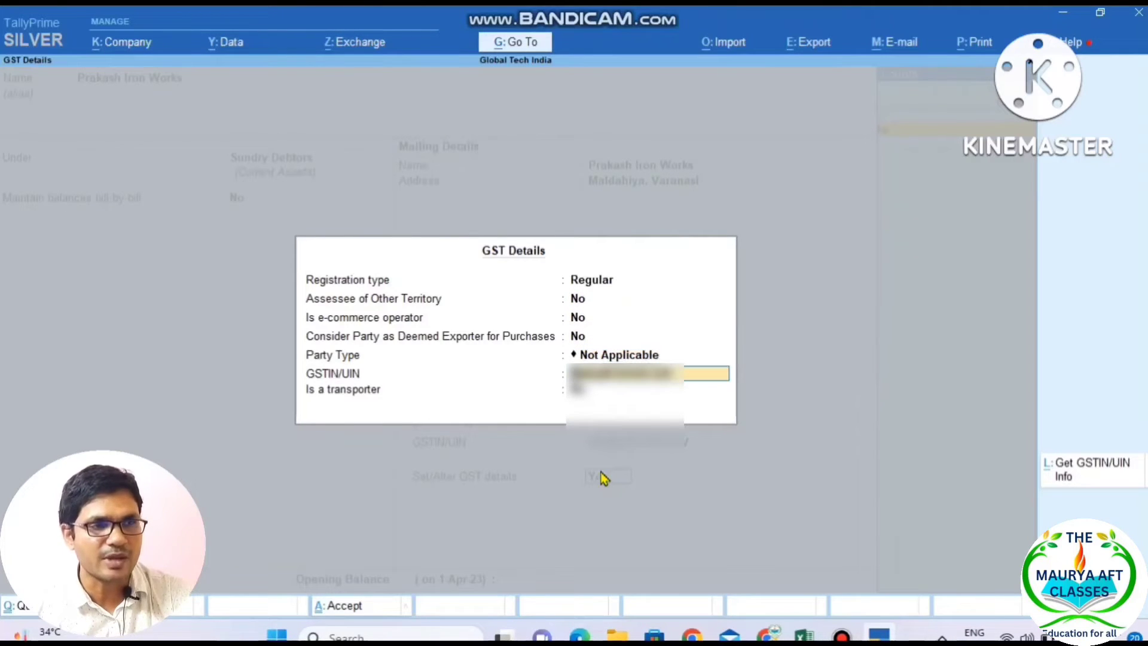
{"action": "key", "text": "Return"}
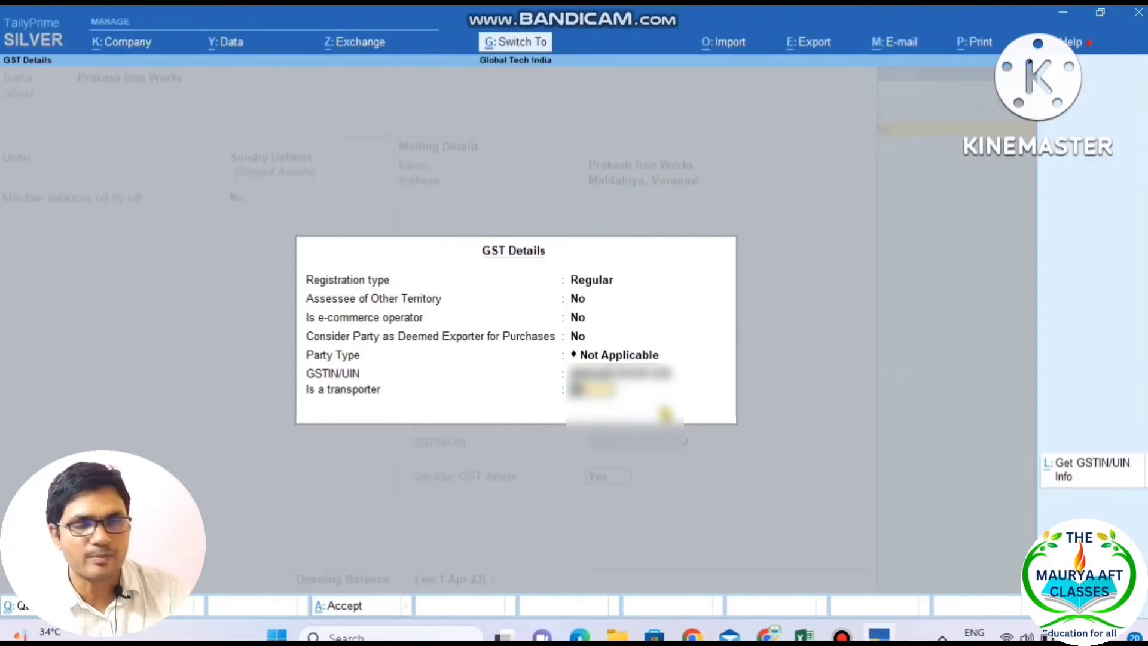
{"action": "key", "text": "ctrl+a"}
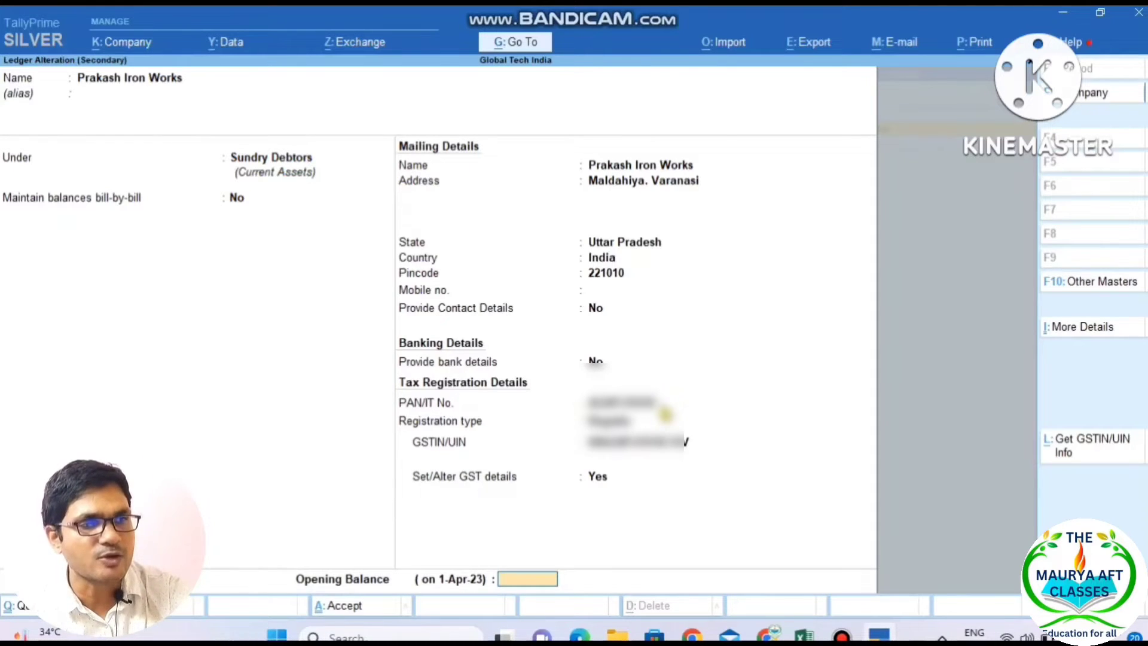
{"action": "key", "text": "ctrl+a"}
Accept the party account with its dispatch and party details unchanged, and choose Sales as the sales ledger
{"action": "key", "text": "Return"}
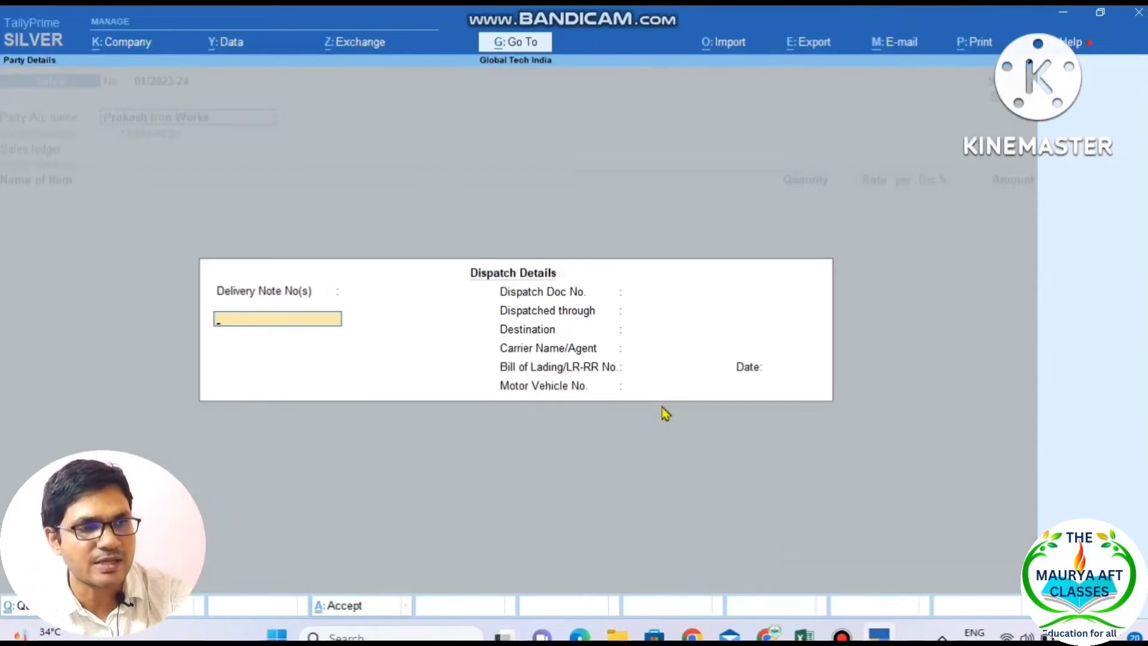
{"action": "key", "text": "ctrl+a"}
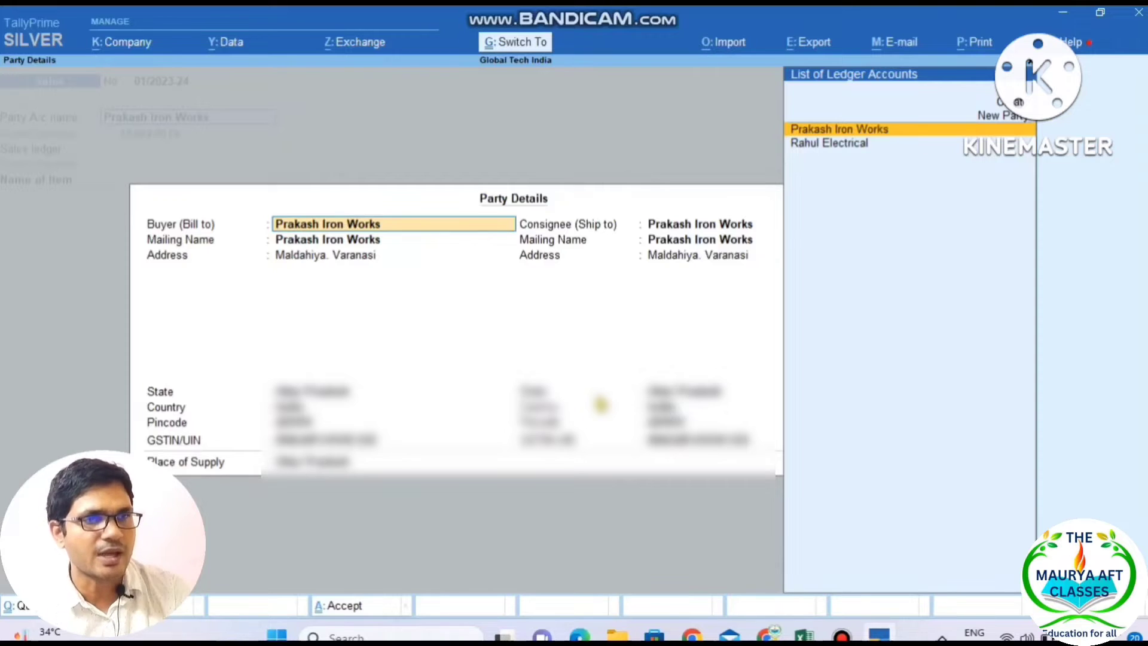
{"action": "key", "text": "ctrl+a"}
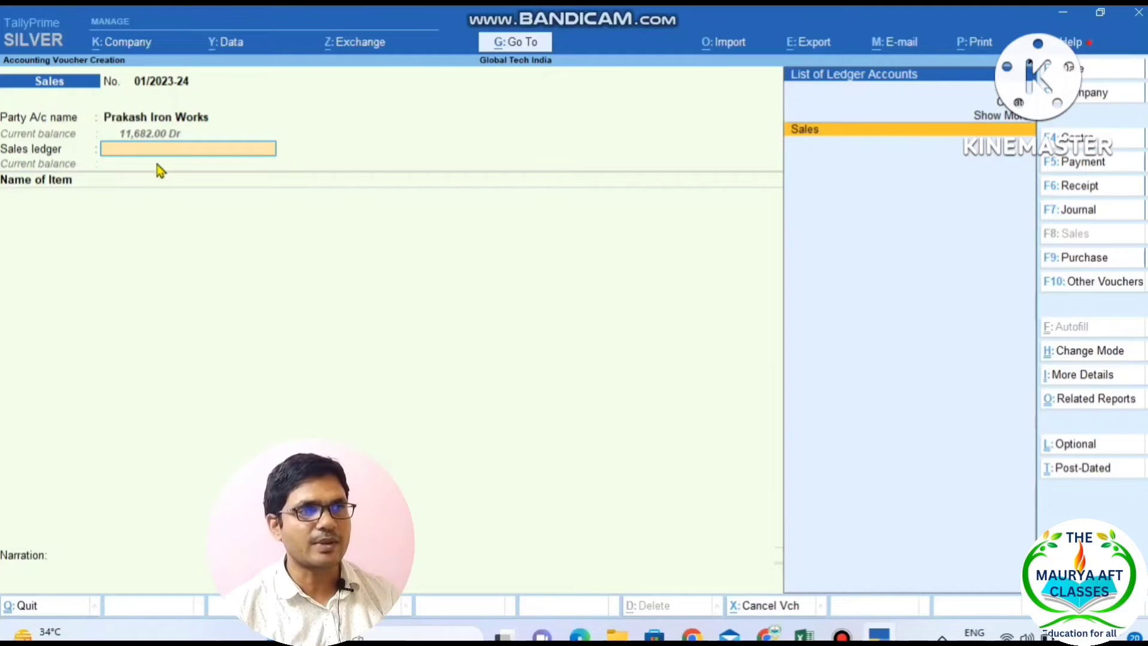
{"action": "left_click", "coordinate": [804, 130]}
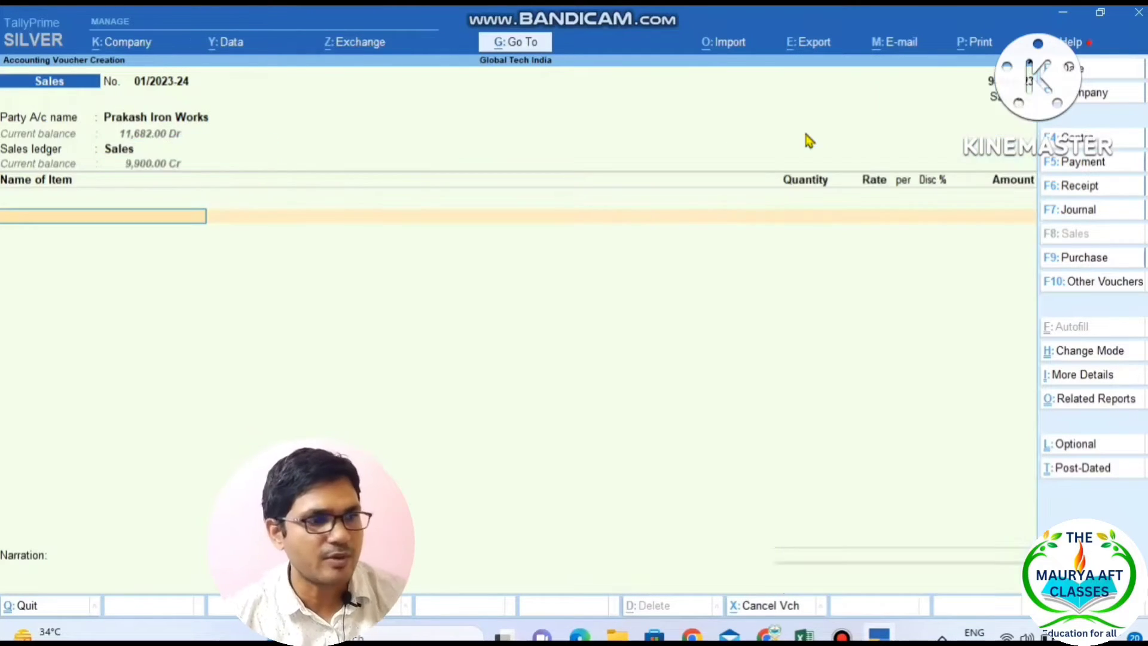
Open the Sales ledger for alteration, keep GST as Applicable and type of supply as Goods, and save it
{"action": "key", "text": "BackSpace"}
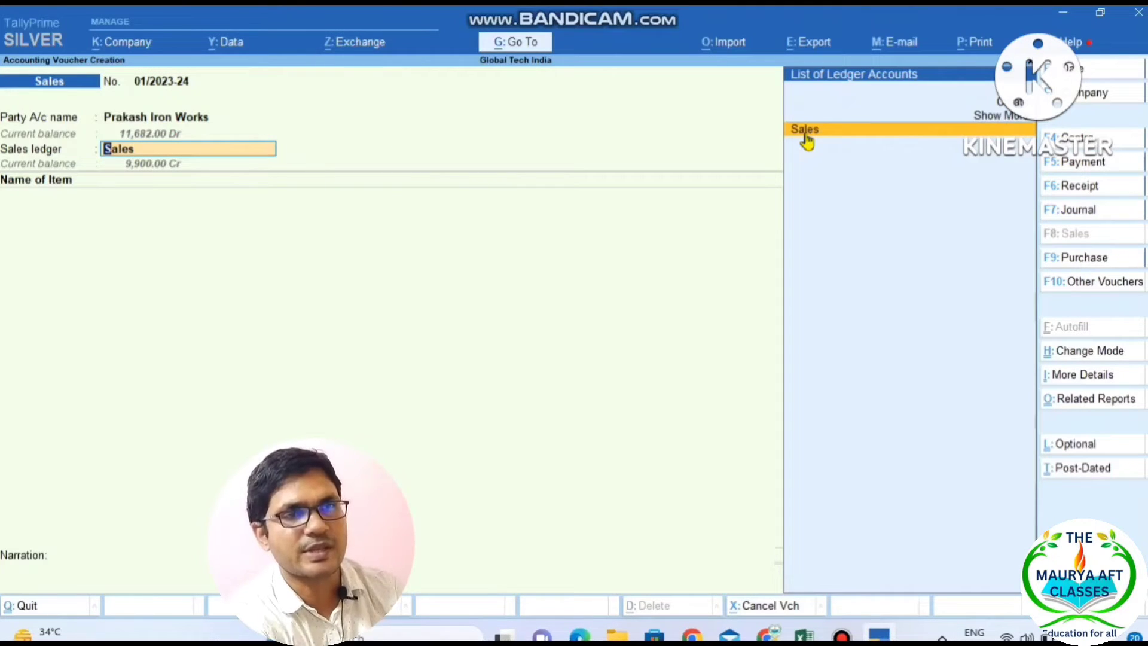
{"action": "key", "text": "ctrl+Return"}
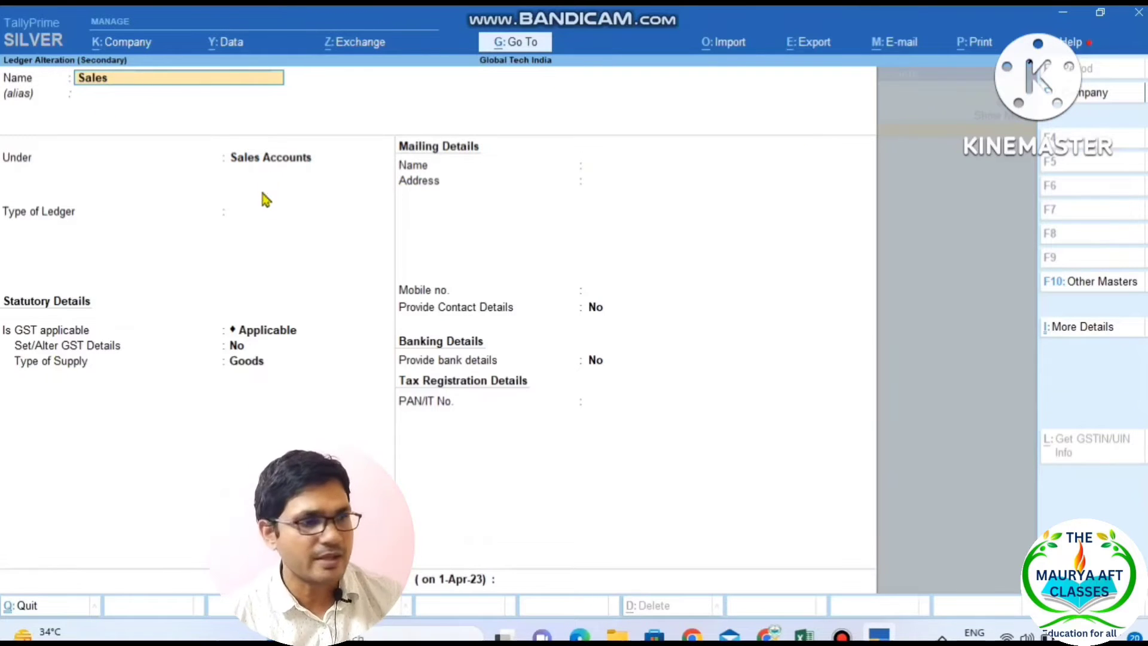
{"action": "key", "text": "Return"}
{"action": "key", "text": "Return"}
{"action": "key", "text": "Return"}
{"action": "key", "text": "Return"}
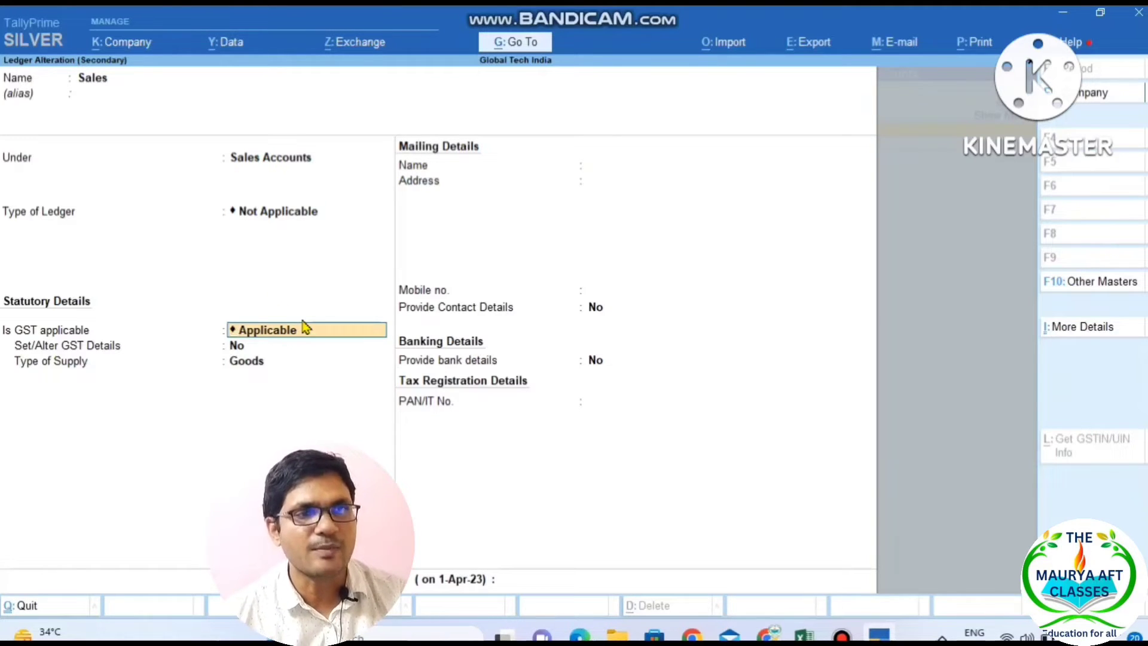
{"action": "key", "text": "Return"}
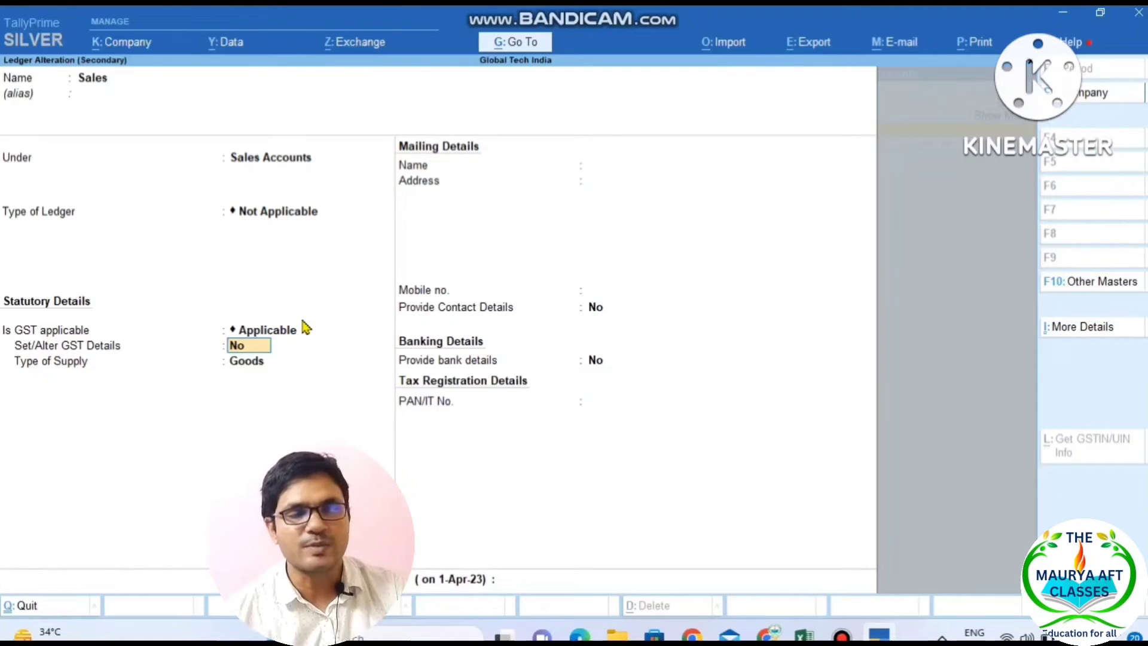
{"action": "key", "text": "Return"}
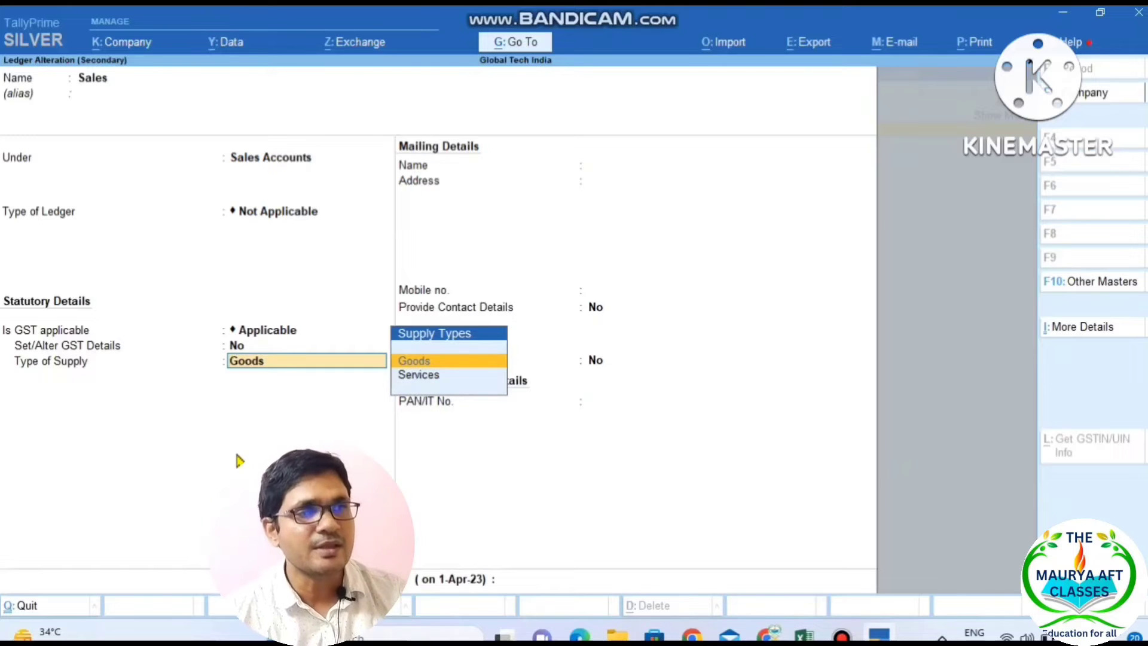
{"action": "key", "text": "Return"}
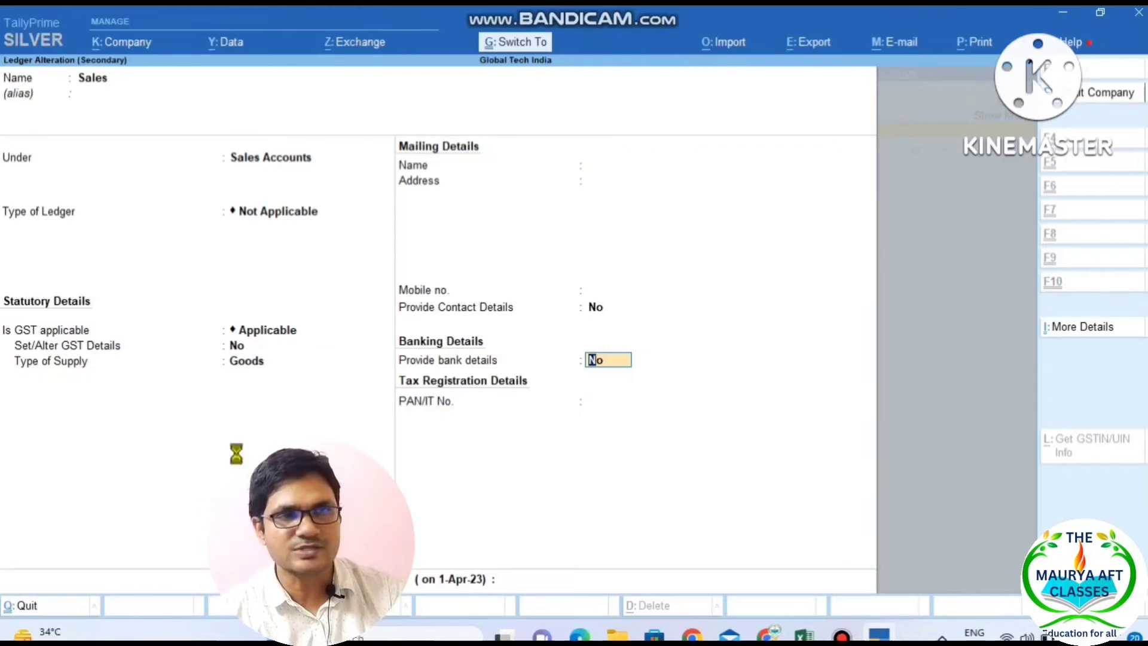
{"action": "key", "text": "ctrl+a"}
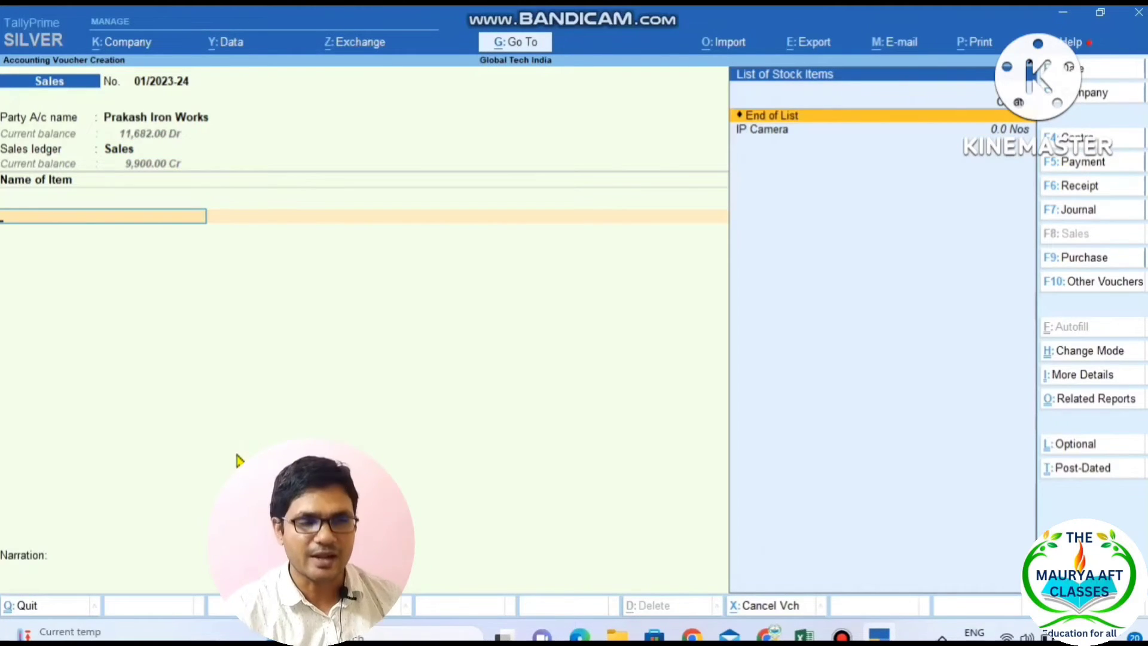
Choose IP Camera as the voucher item, open its stock item for alteration, and set Set/Alter GST Details to Yes
{"action": "key", "text": "Down"}
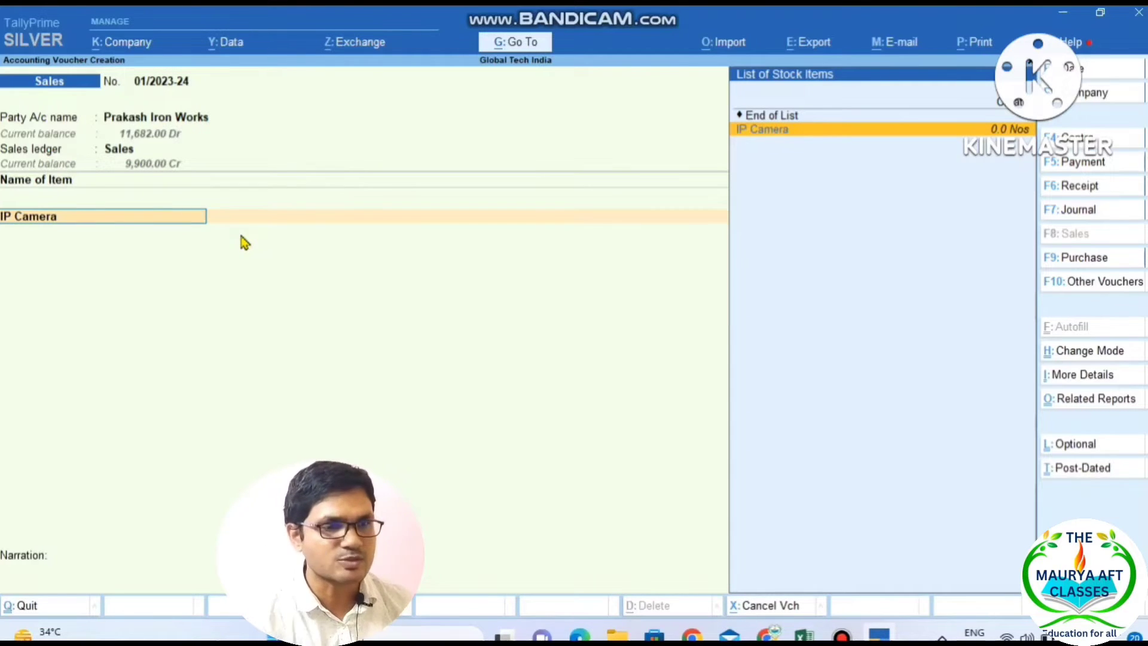
{"action": "key", "text": "ctrl+Return"}
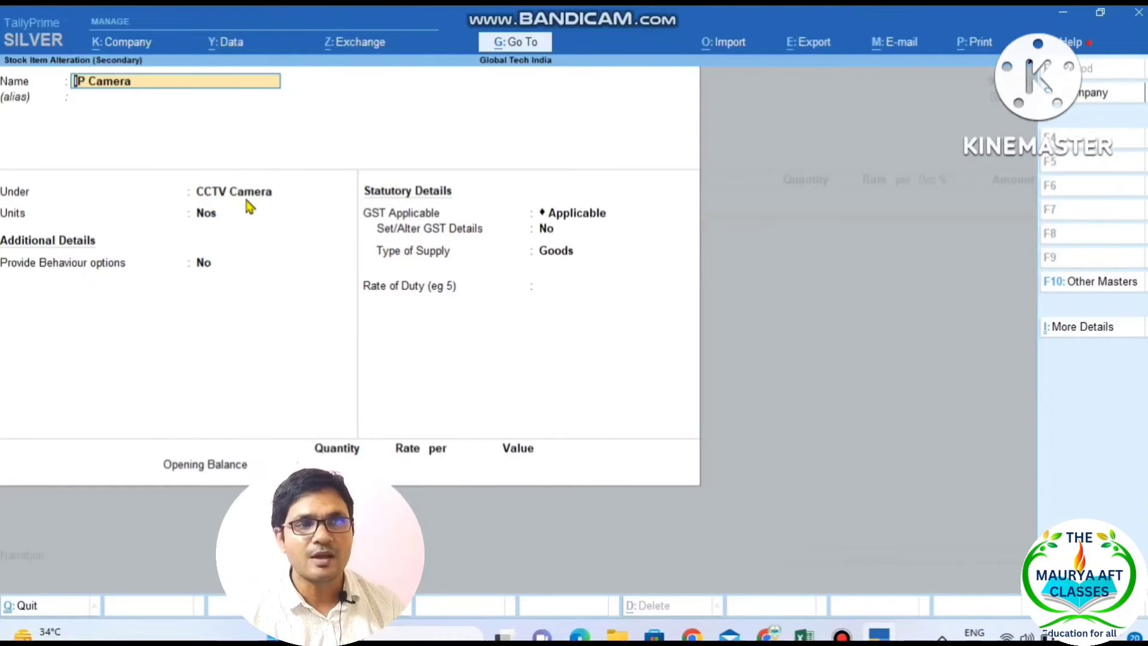
{"action": "left_click", "coordinate": [206, 193]}
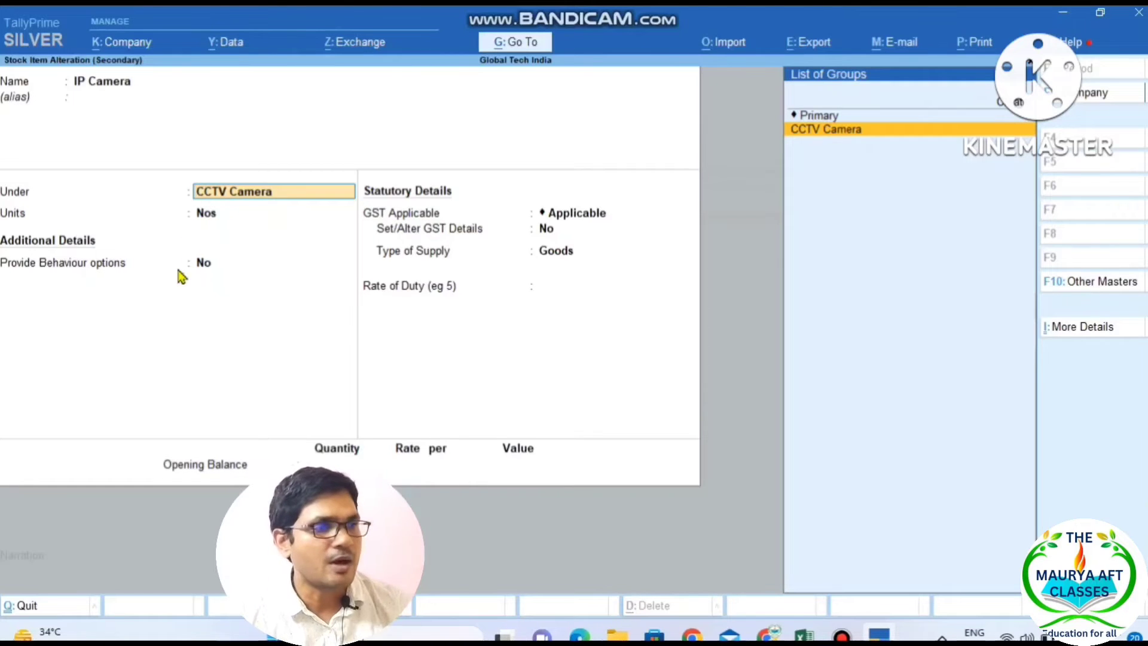
{"action": "key", "text": "Return"}
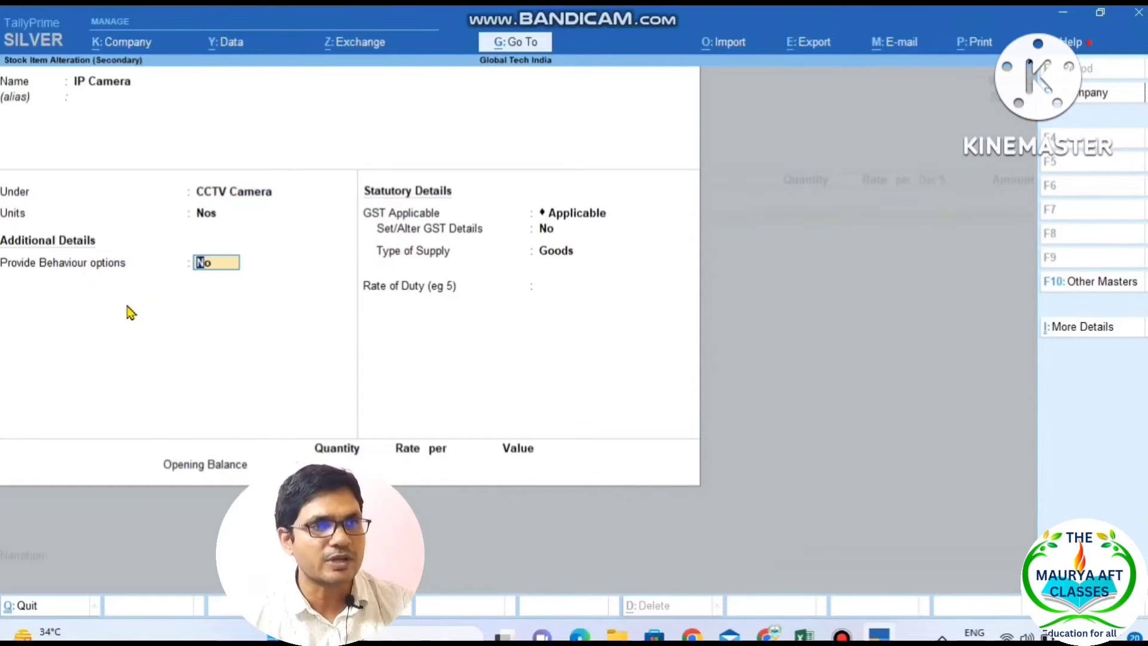
{"action": "key", "text": "Return"}
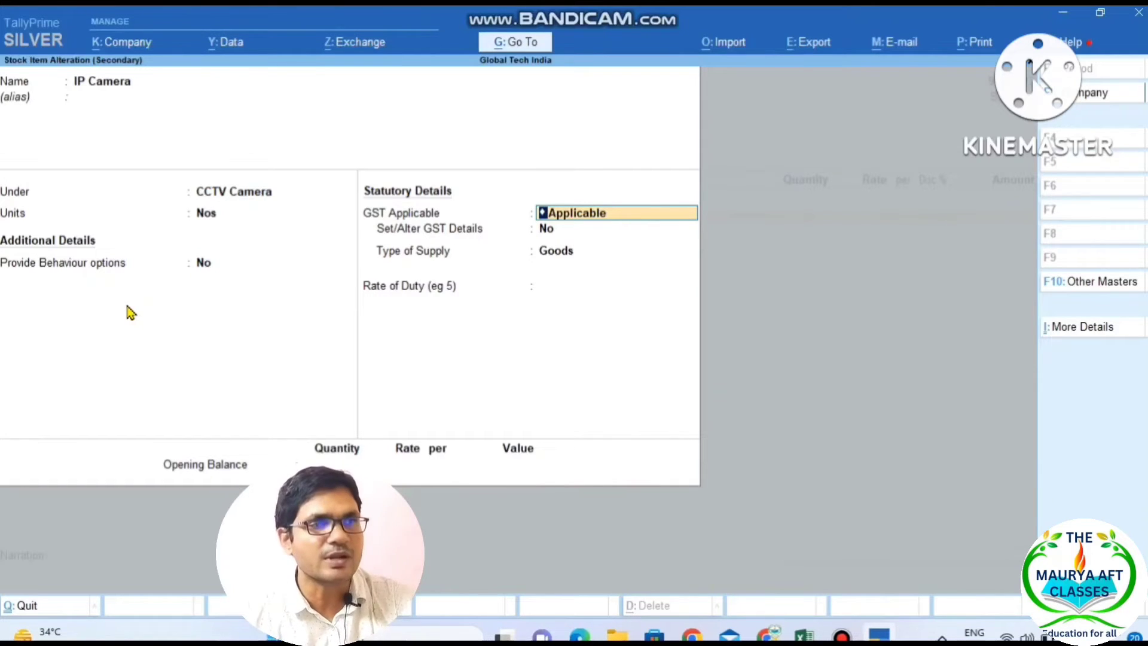
{"action": "key", "text": "Return"}
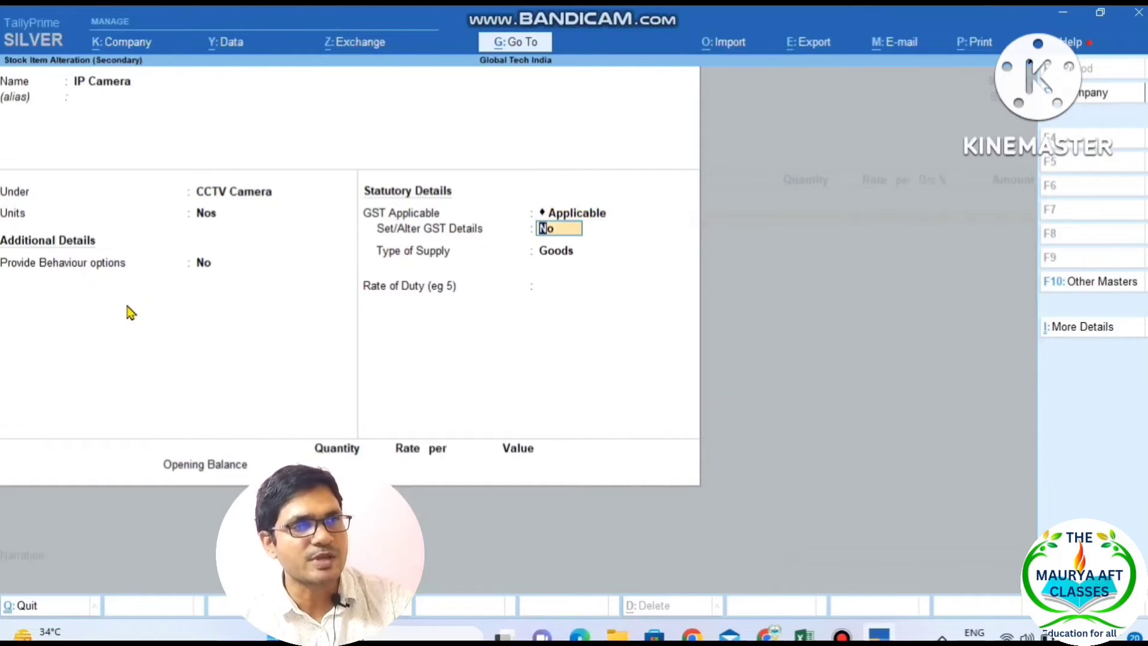
{"action": "type", "text": "y"}
{"action": "key", "text": "Return"}
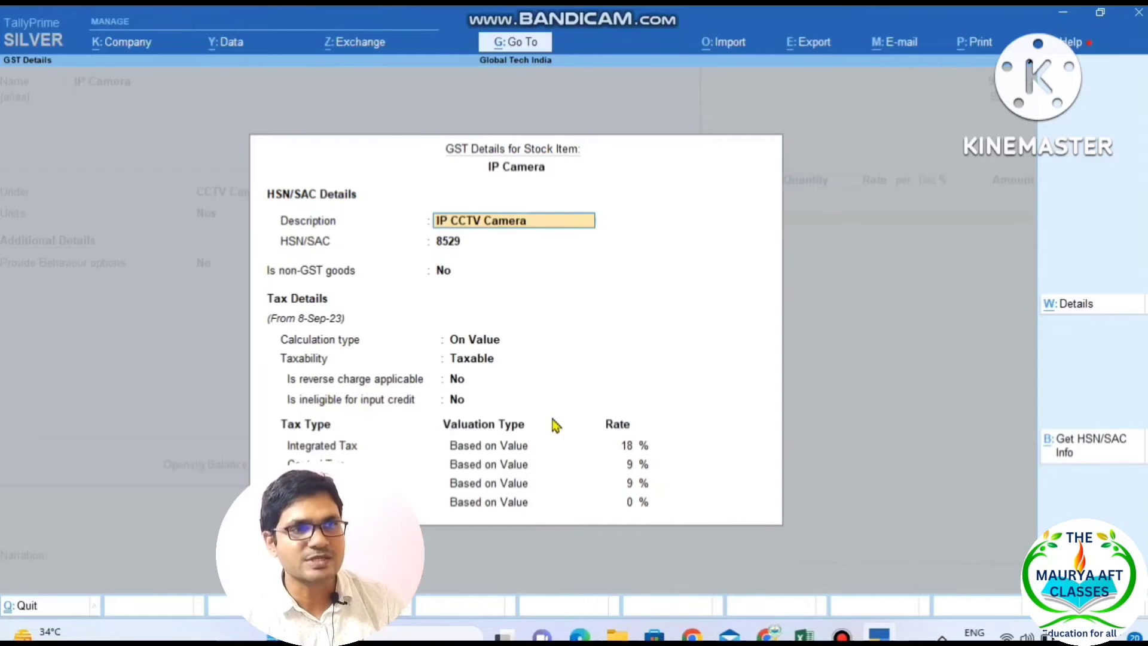
Accept IP Camera's GST details with HSN/SAC 8529, On Value, Taxable, no reverse charge and 18% integrated tax, then save the item as Goods
{"action": "left_click", "coordinate": [467, 239]}
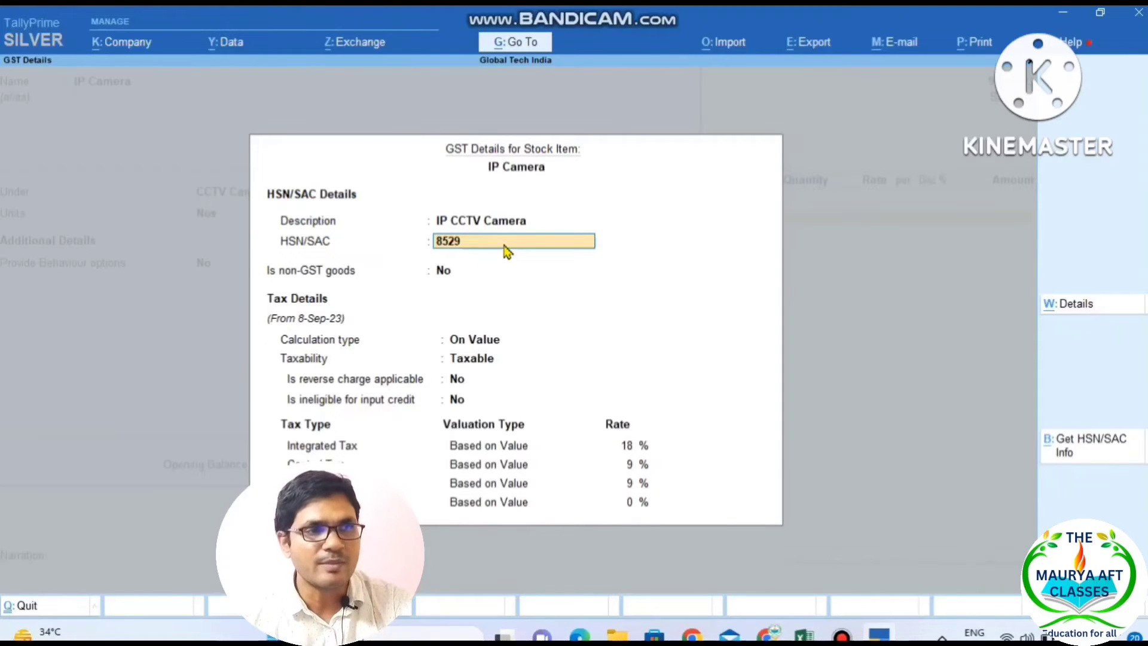
{"action": "key", "text": "Return"}
{"action": "key", "text": "Return"}
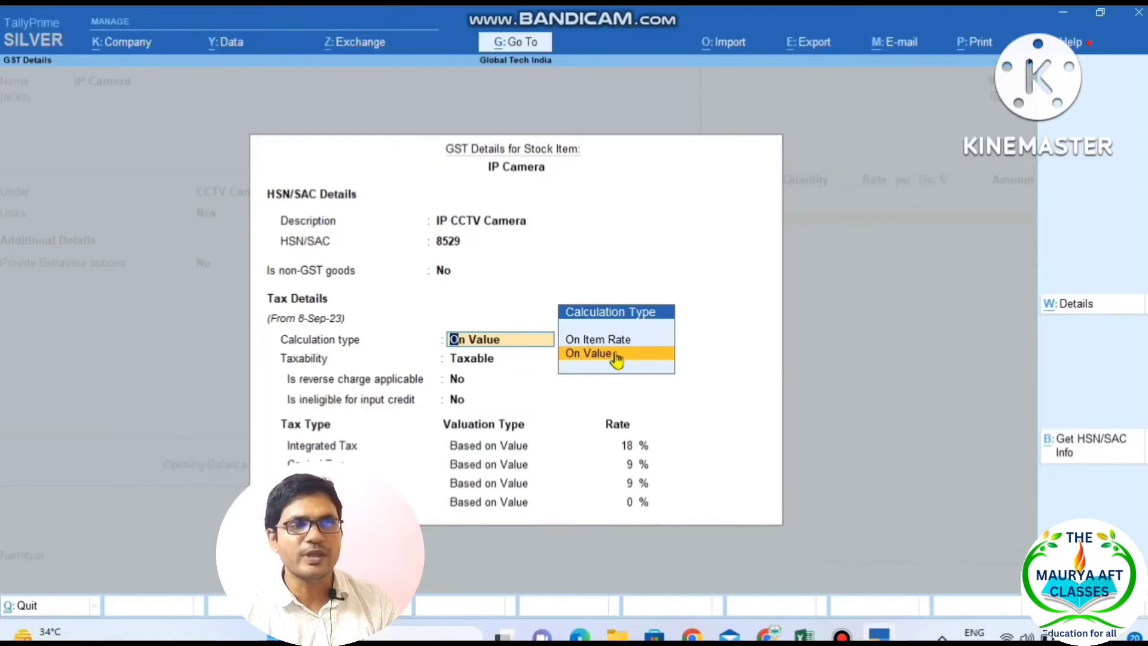
{"action": "left_click", "coordinate": [579, 356]}
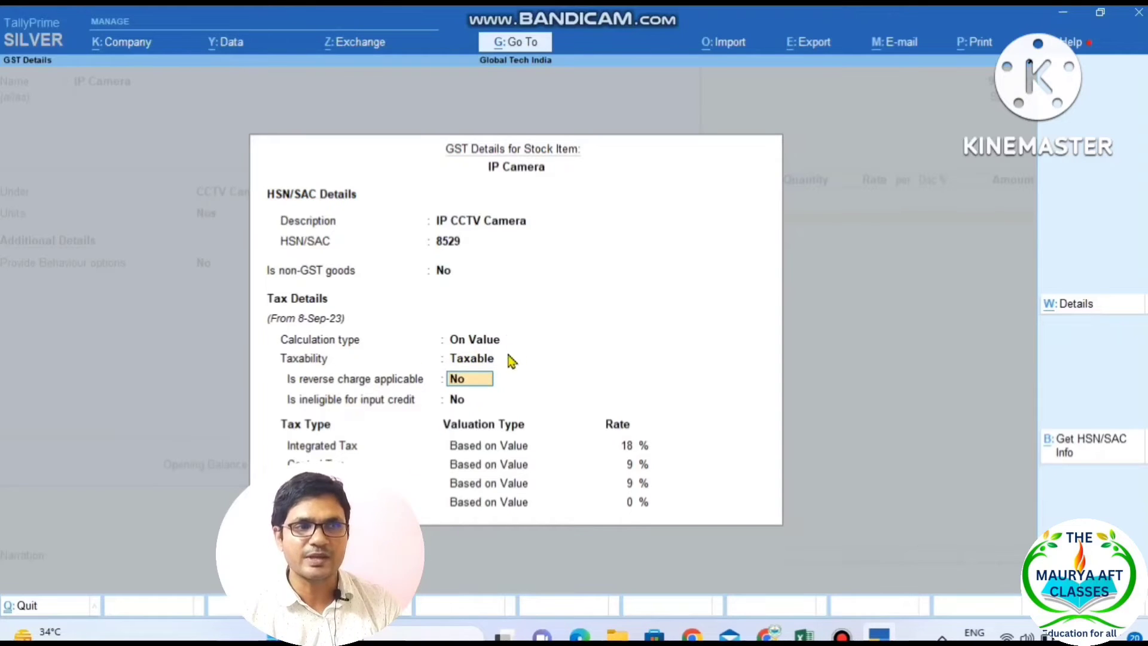
{"action": "left_click", "coordinate": [466, 360]}
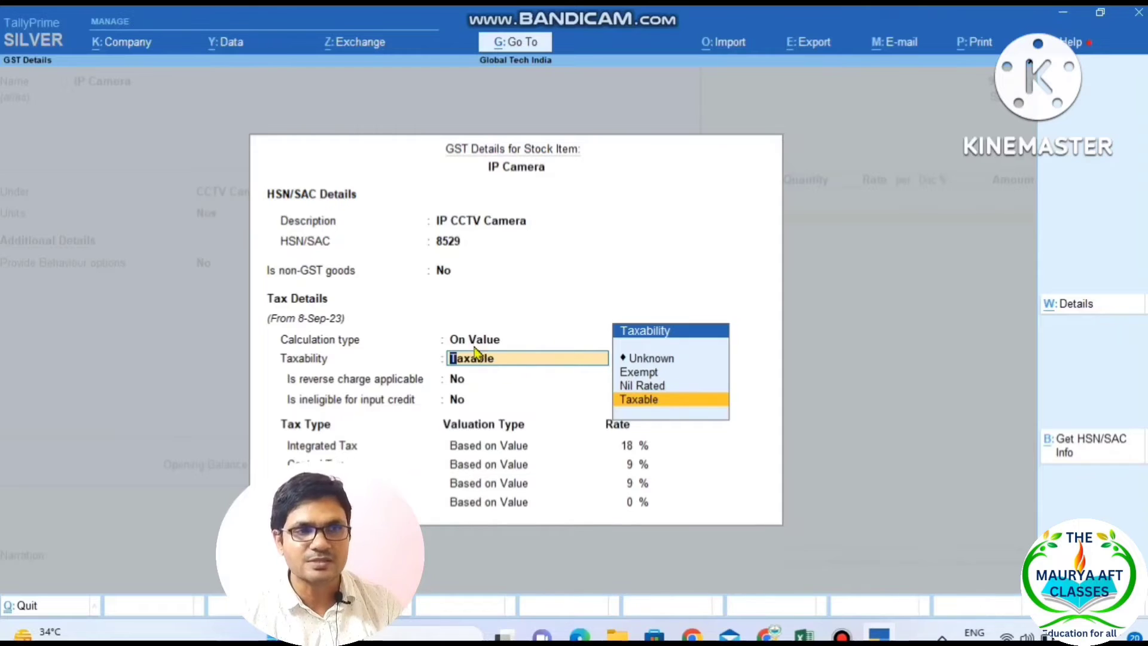
{"action": "left_click", "coordinate": [484, 382]}
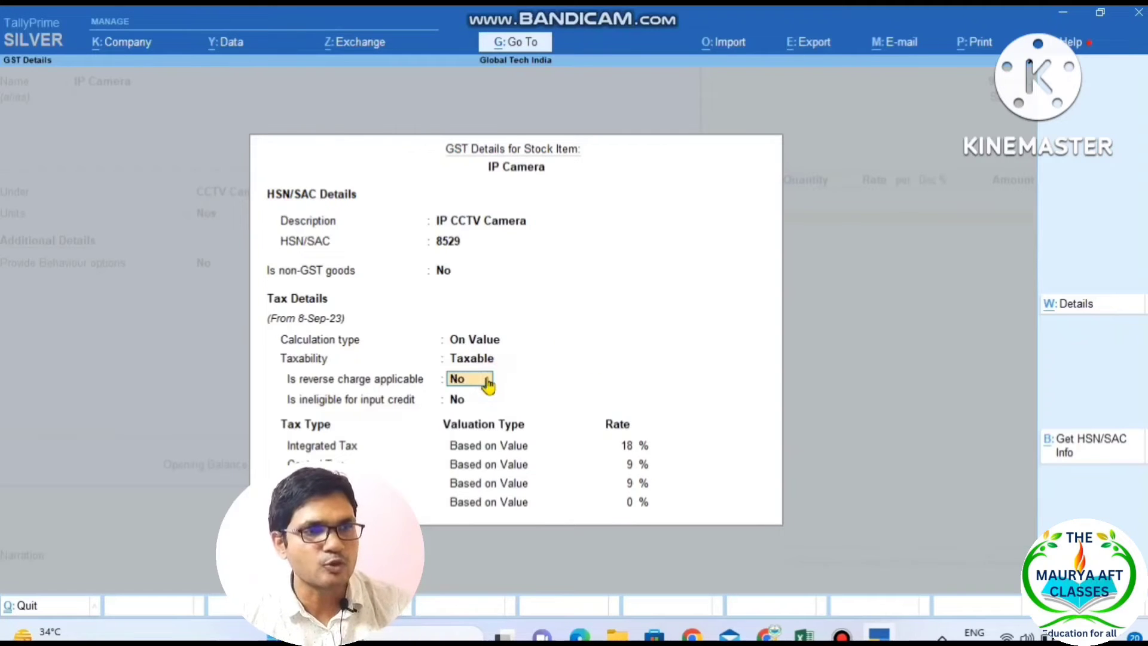
{"action": "key", "text": "Return"}
{"action": "key", "text": "Return"}
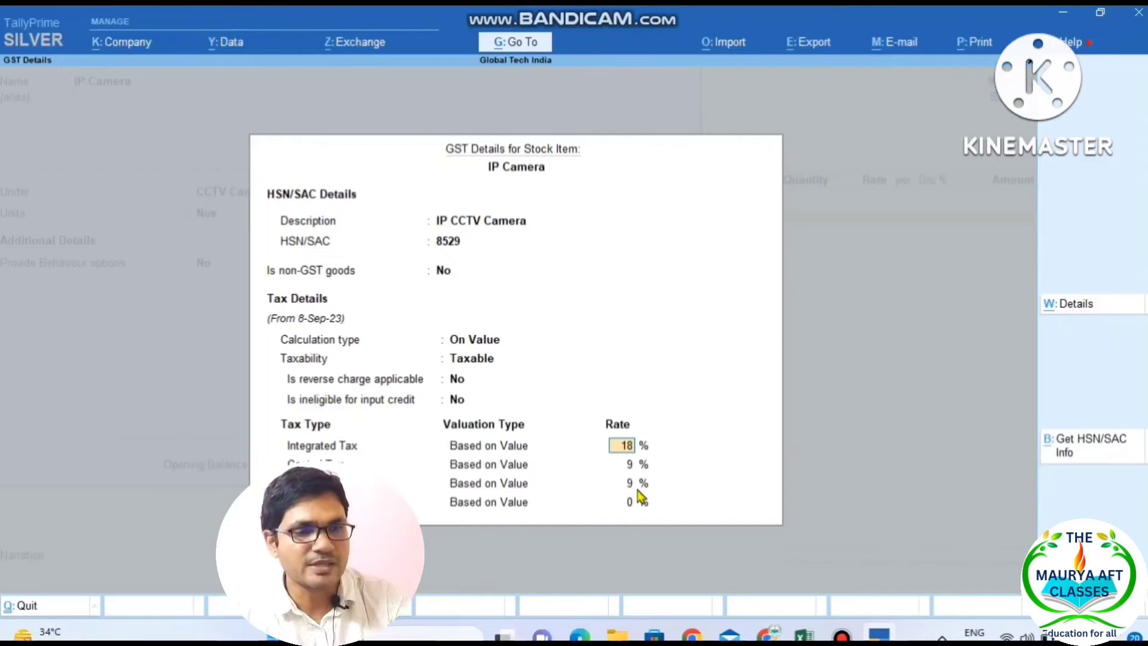
{"action": "key", "text": "ctrl+a"}
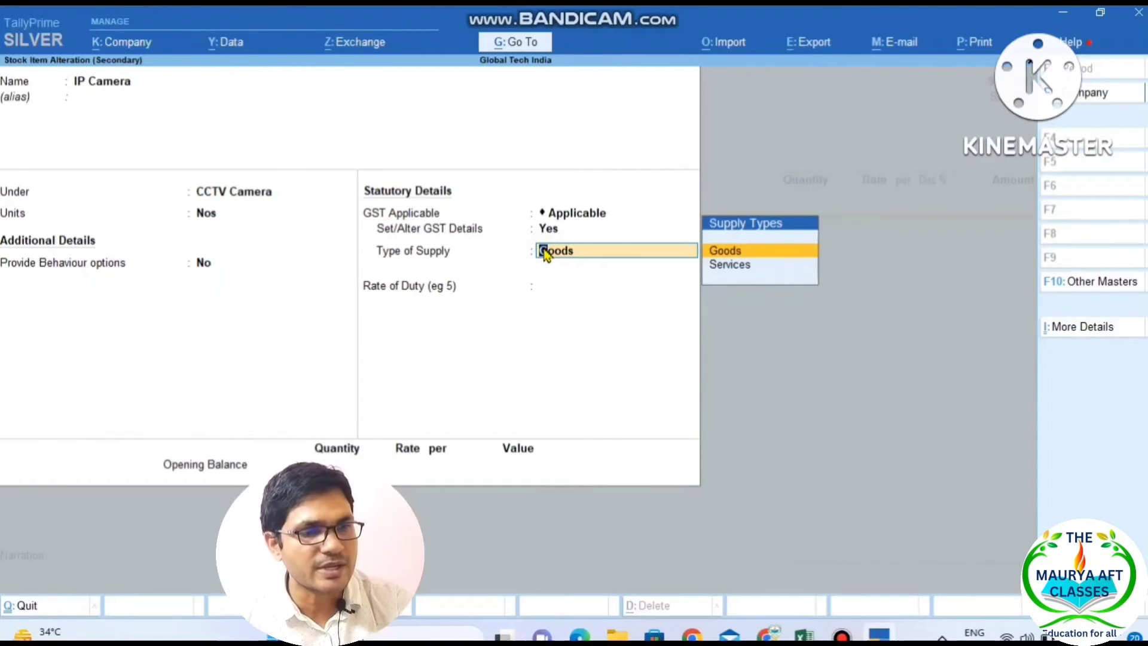
{"action": "key", "text": "Return"}
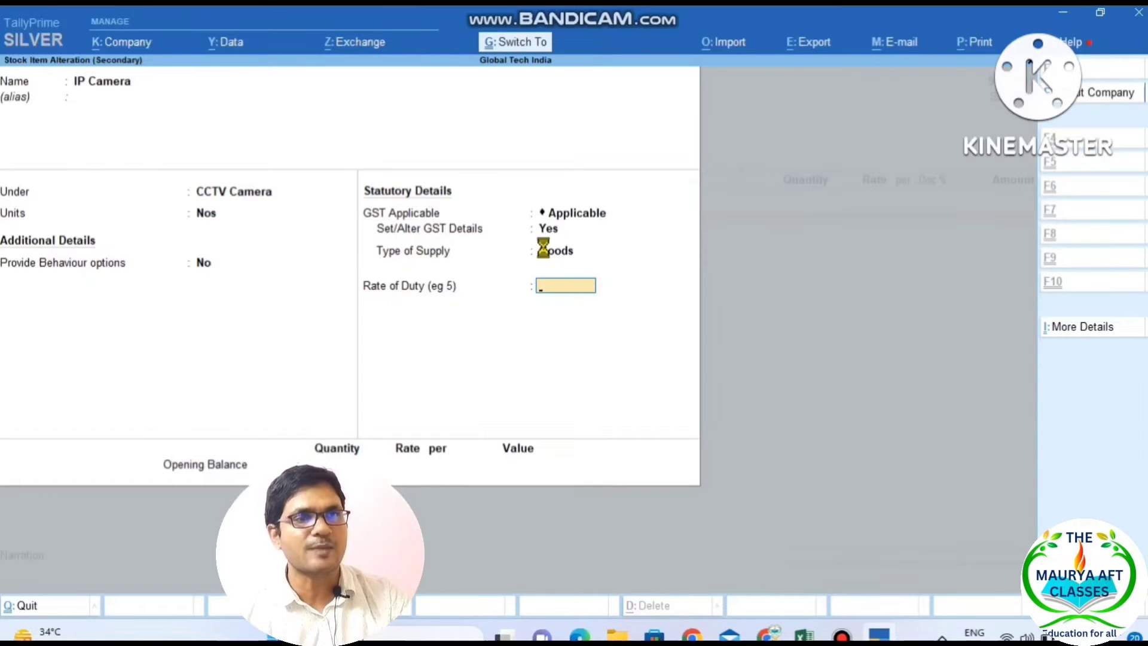
{"action": "key", "text": "ctrl+a"}
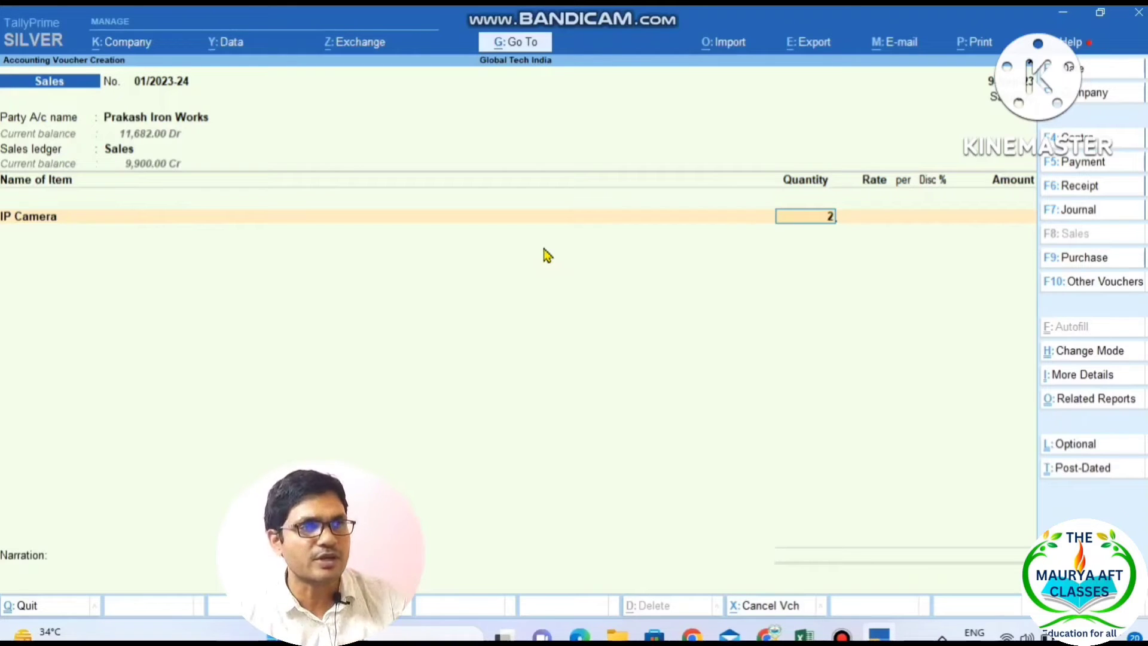
Enter a quantity of 2 Nos for IP Camera and accept the rate of 4,950.00
{"action": "key", "text": "Return"}
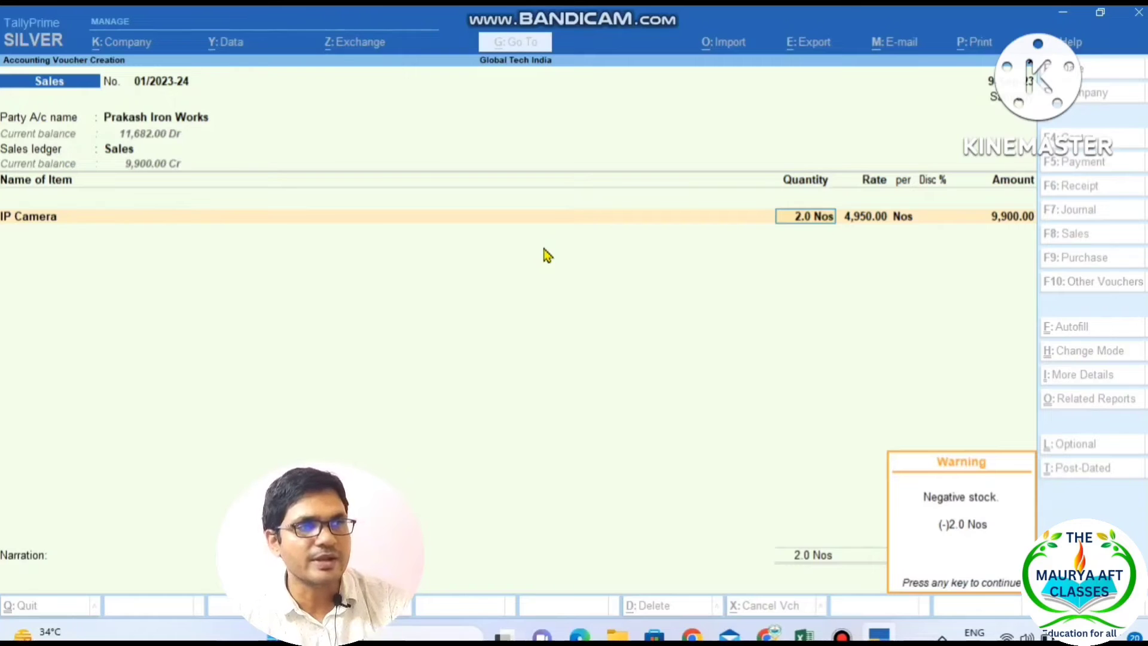
{"action": "key", "text": "Return"}
{"action": "key", "text": "Return"}
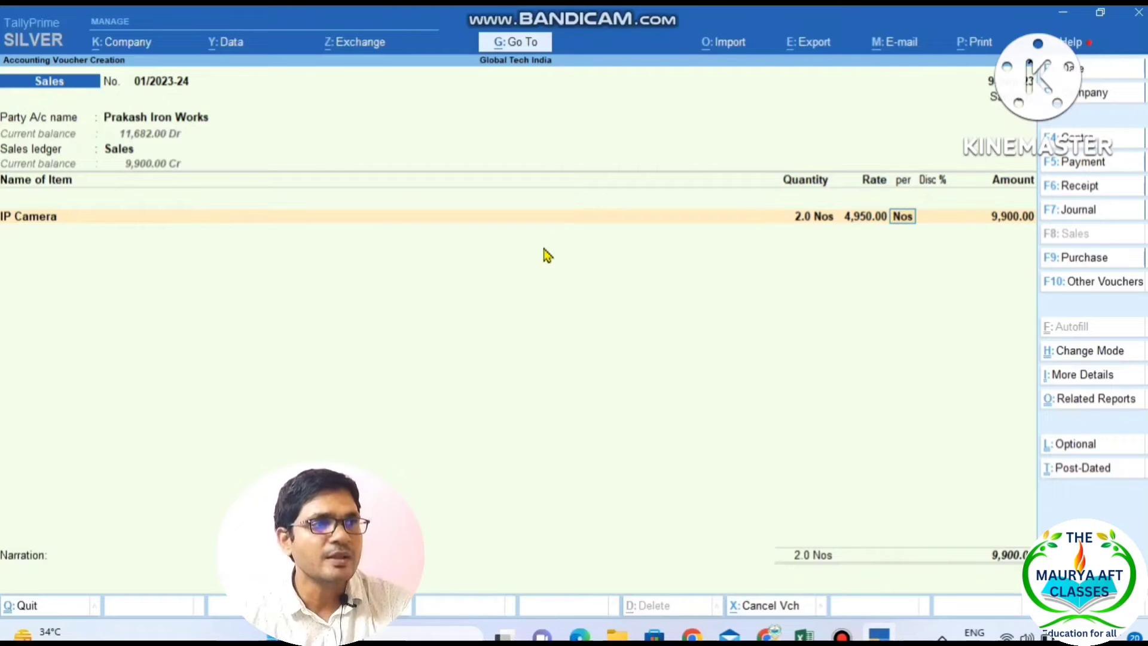
Finish the IP Camera item entry and add the Output CGST ledger to the sales voucher
{"action": "key", "text": "Return"}
{"action": "key", "text": "Return"}
{"action": "key", "text": "Return"}
{"action": "key", "text": "Return"}
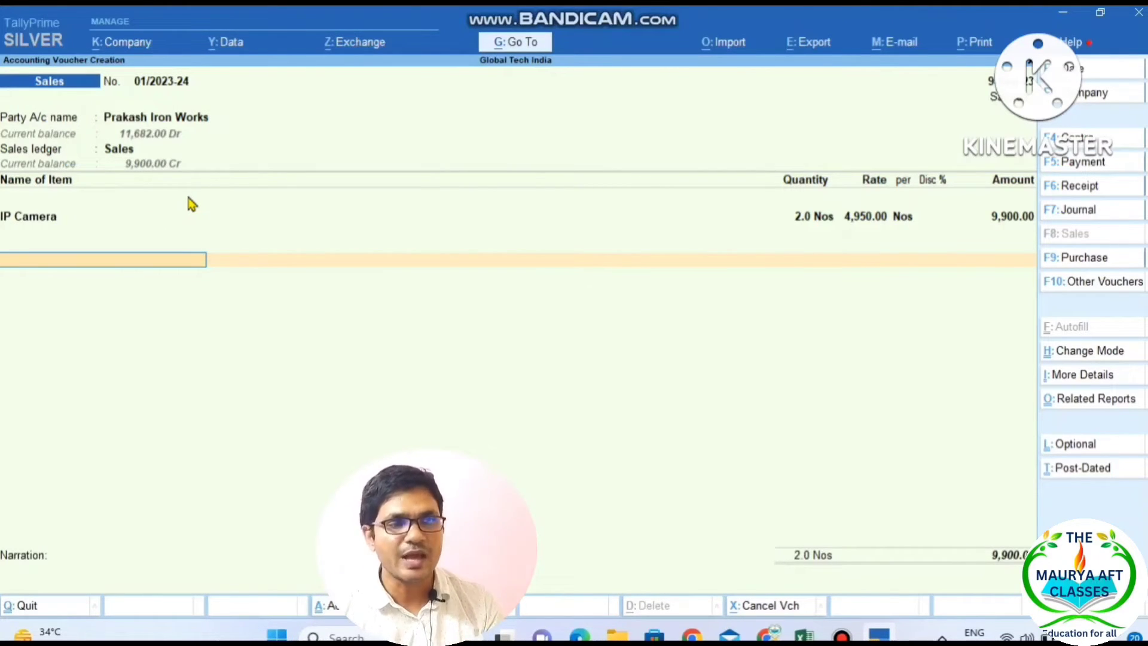
{"action": "type", "text": "Ou"}
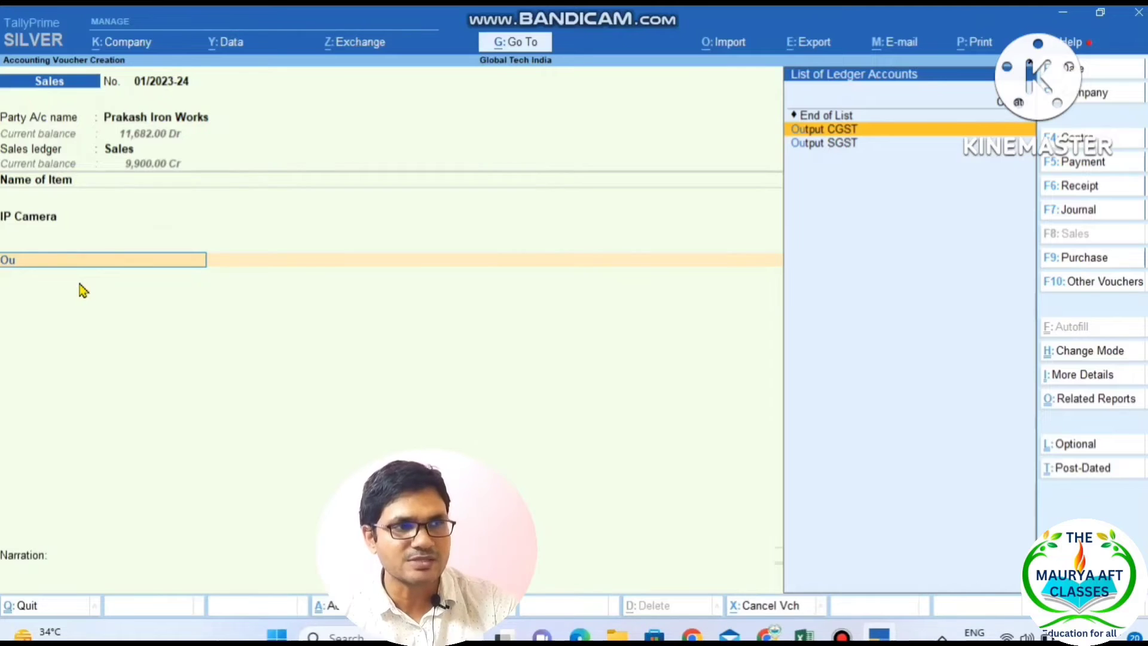
{"action": "key", "text": "Return"}
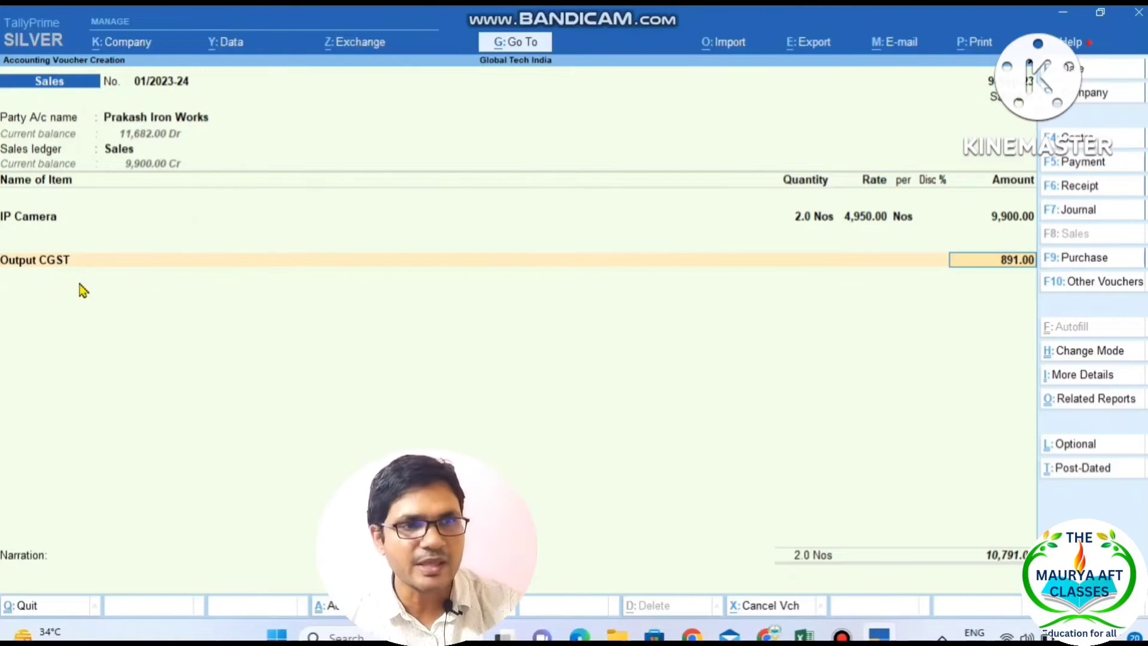
Open the Output CGST ledger for alteration, keep it under Duties & Taxes with GST duty type and Central Tax, and save it
{"action": "key", "text": "BackSpace"}
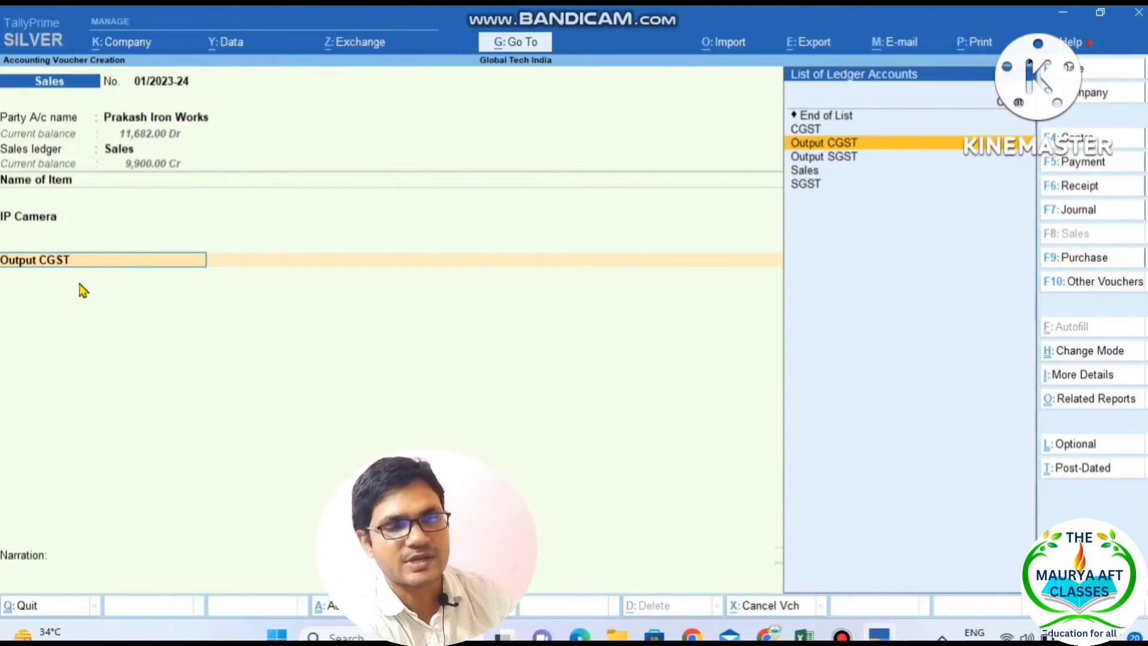
{"action": "key", "text": "ctrl+Return"}
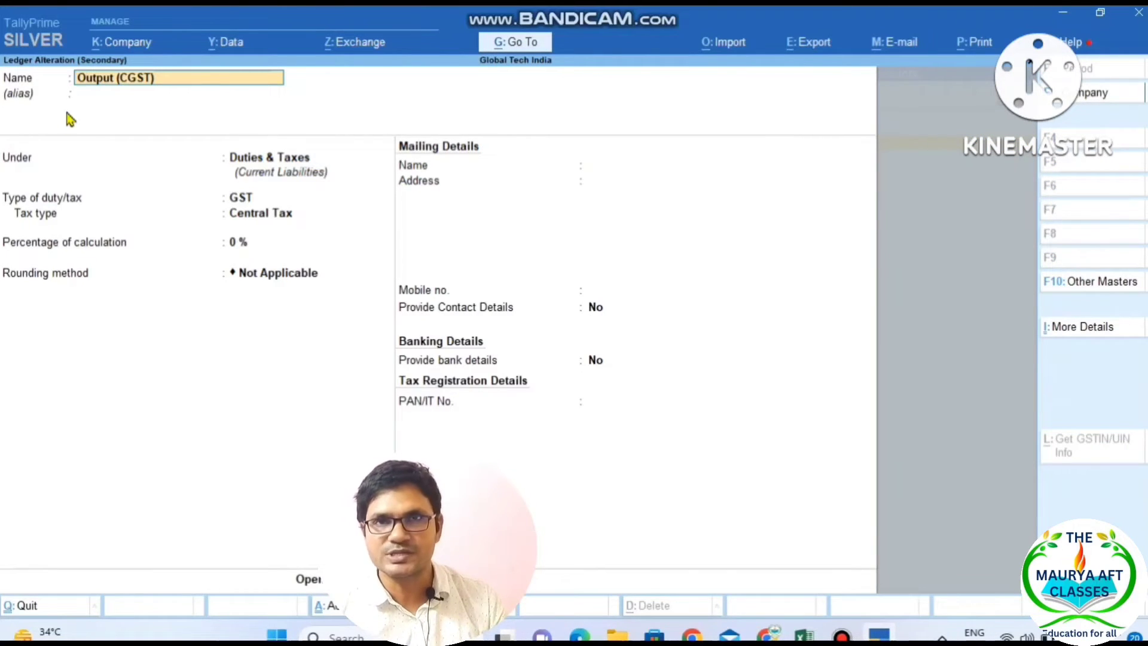
{"action": "left_click", "coordinate": [223, 96]}
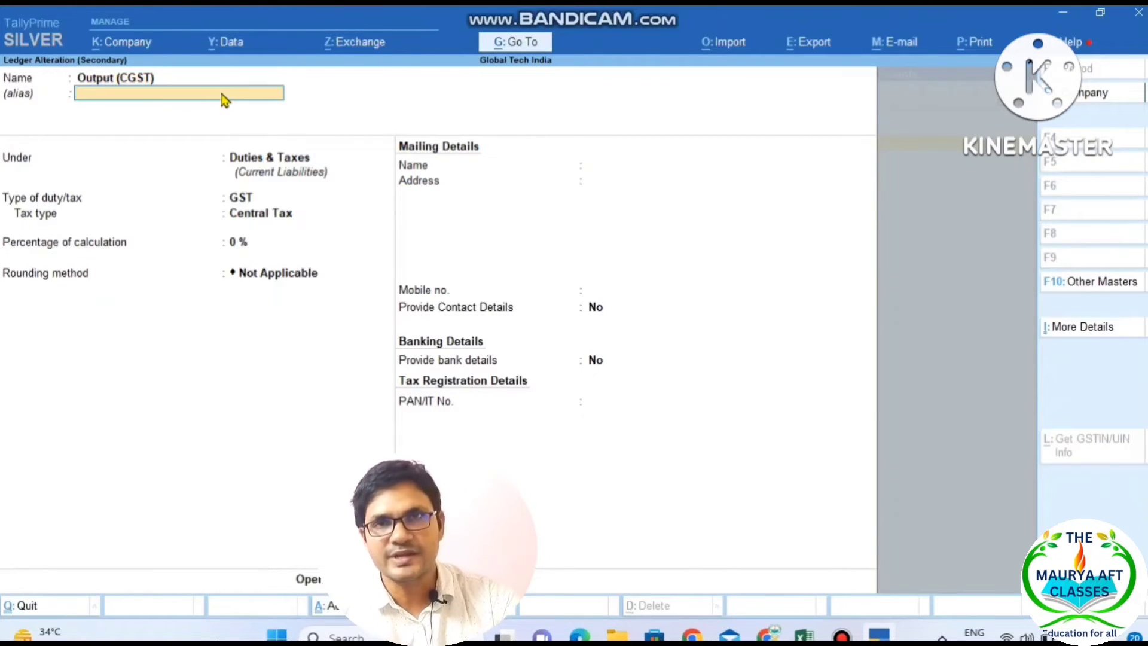
{"action": "key", "text": "Return"}
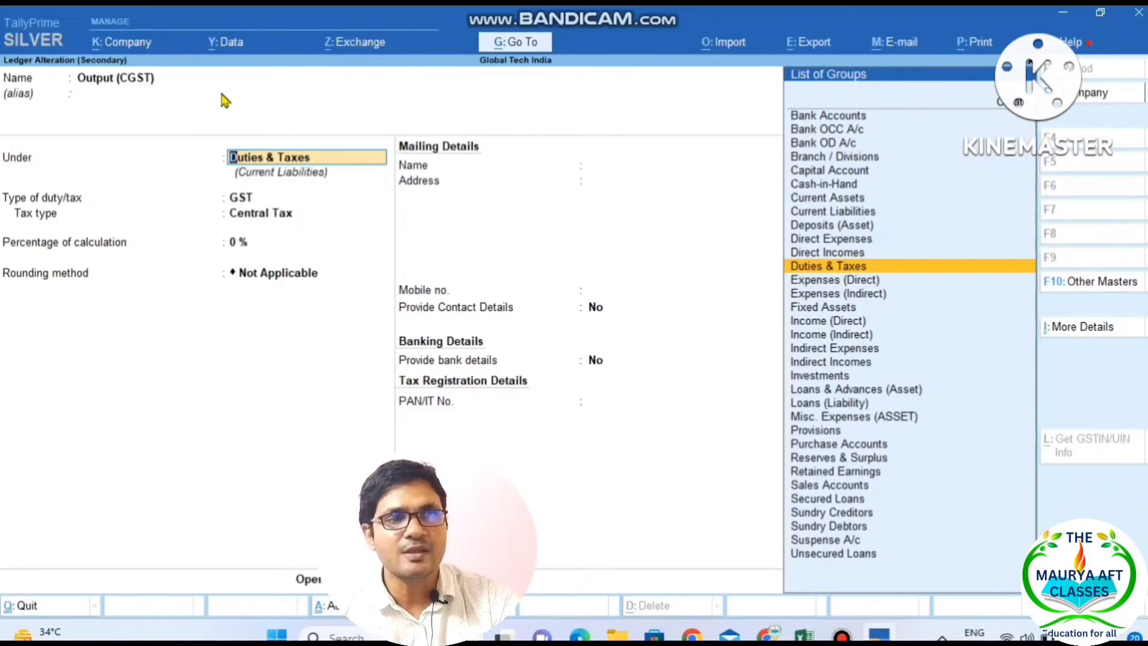
{"action": "key", "text": "Return"}
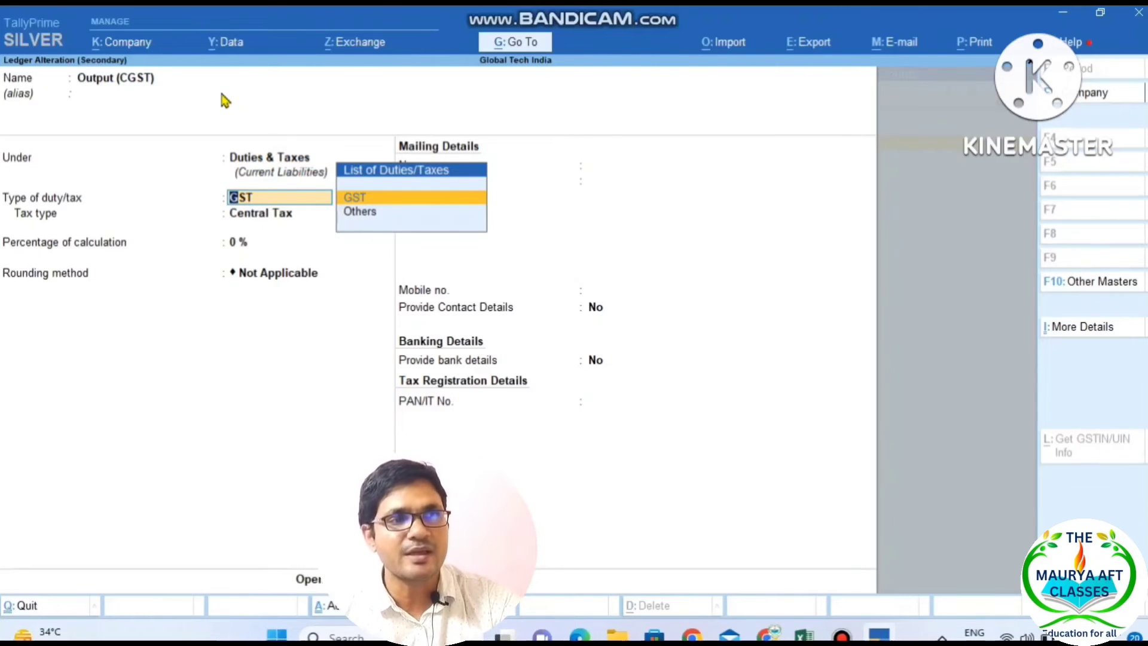
{"action": "key", "text": "Return"}
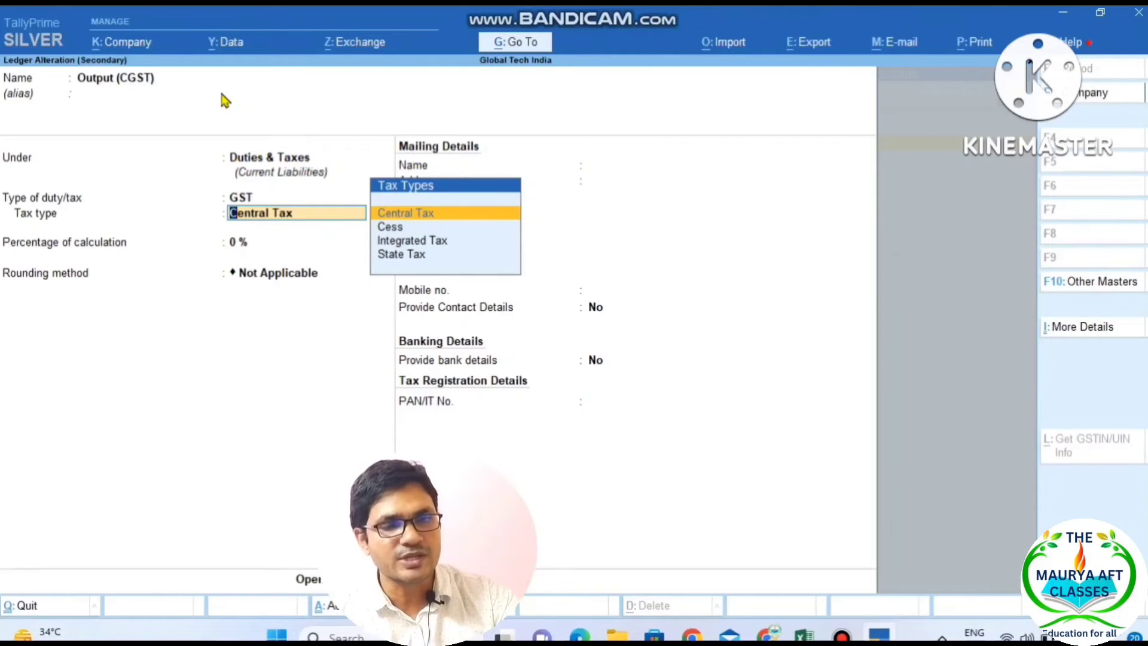
{"action": "key", "text": "ctrl"}
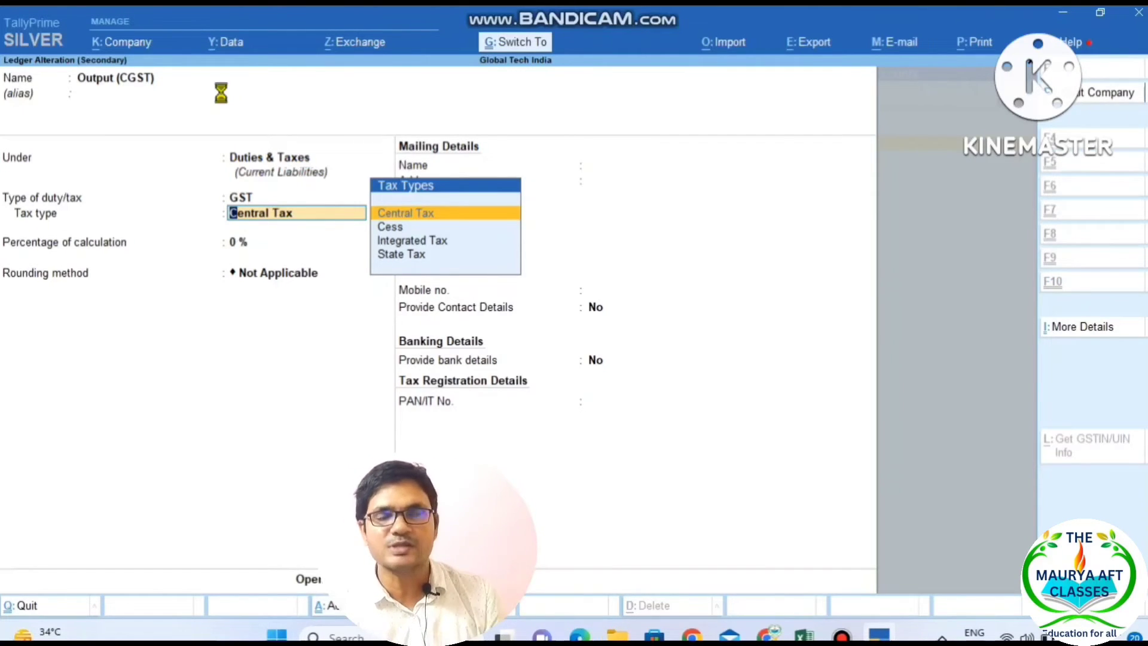
{"action": "key", "text": "ctrl+a"}
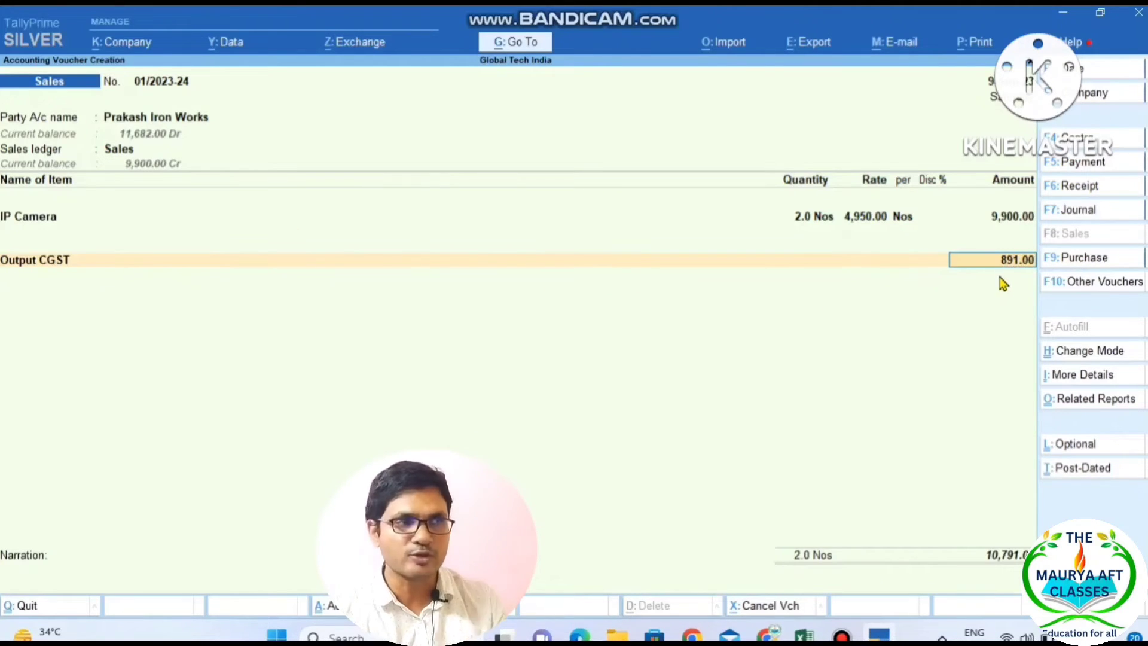
Accept the calculated Output CGST amount and add the Output SGST ledger below it
{"action": "key", "text": "Return"}
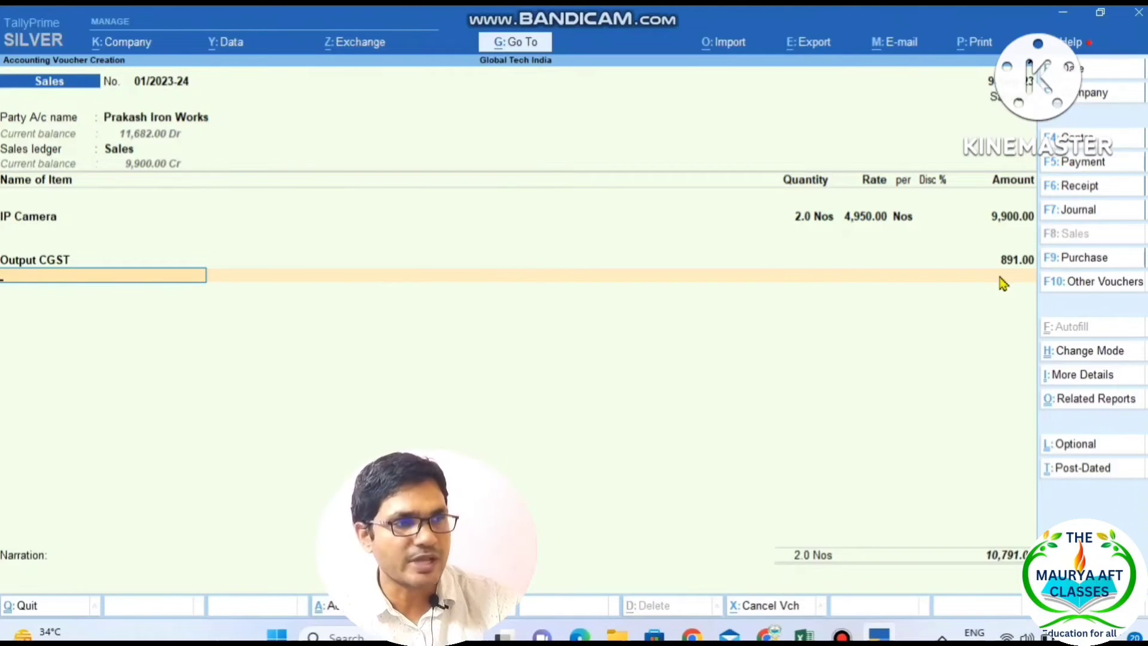
{"action": "type", "text": "Ou"}
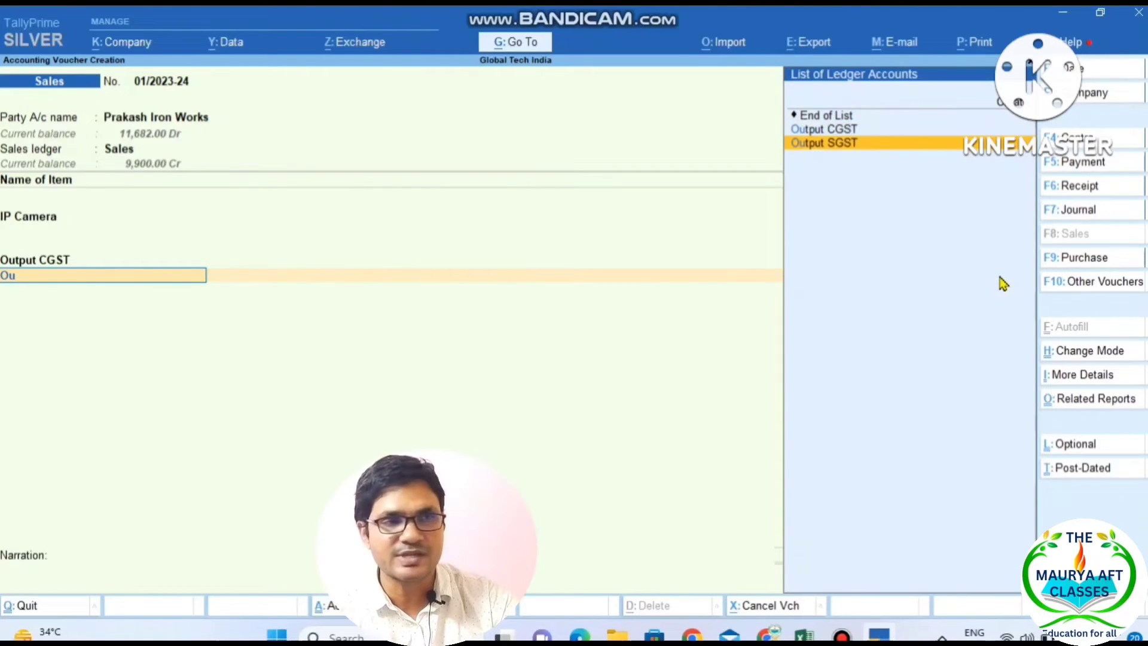
{"action": "key", "text": "Return"}
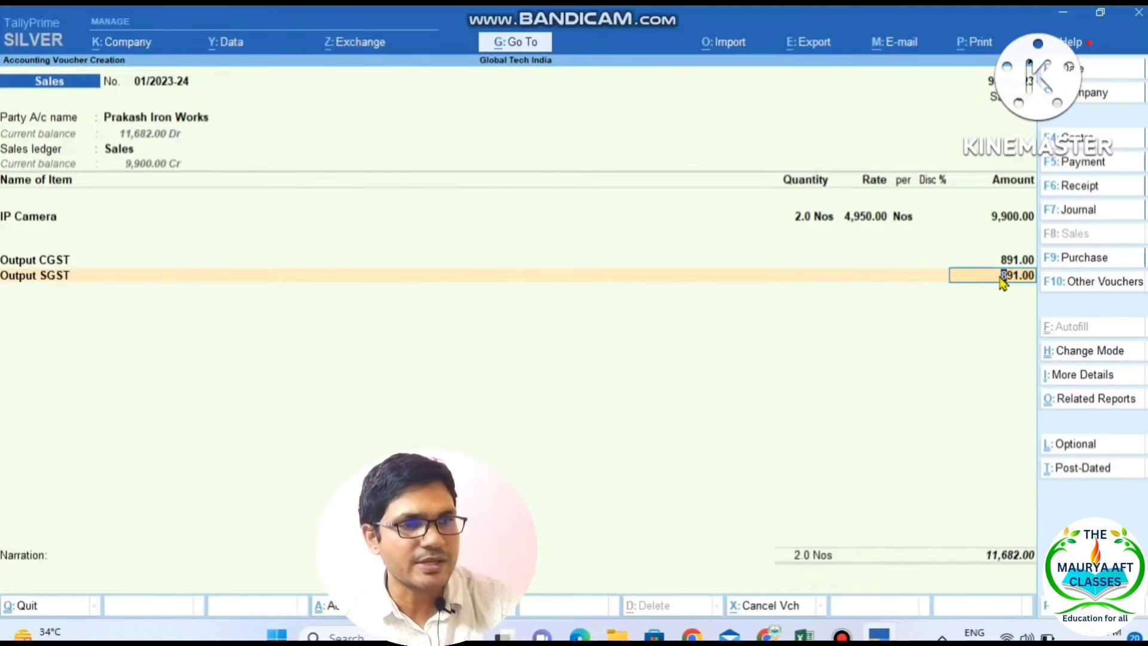
{"action": "key", "text": "BackSpace"}
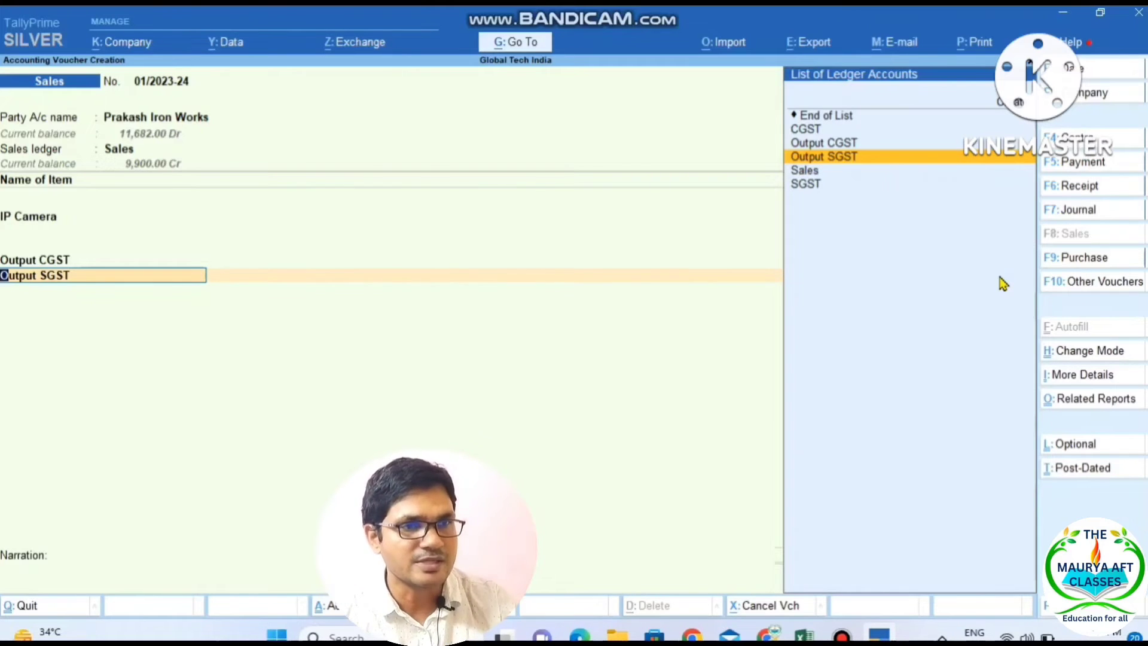
{"action": "key", "text": "Return"}
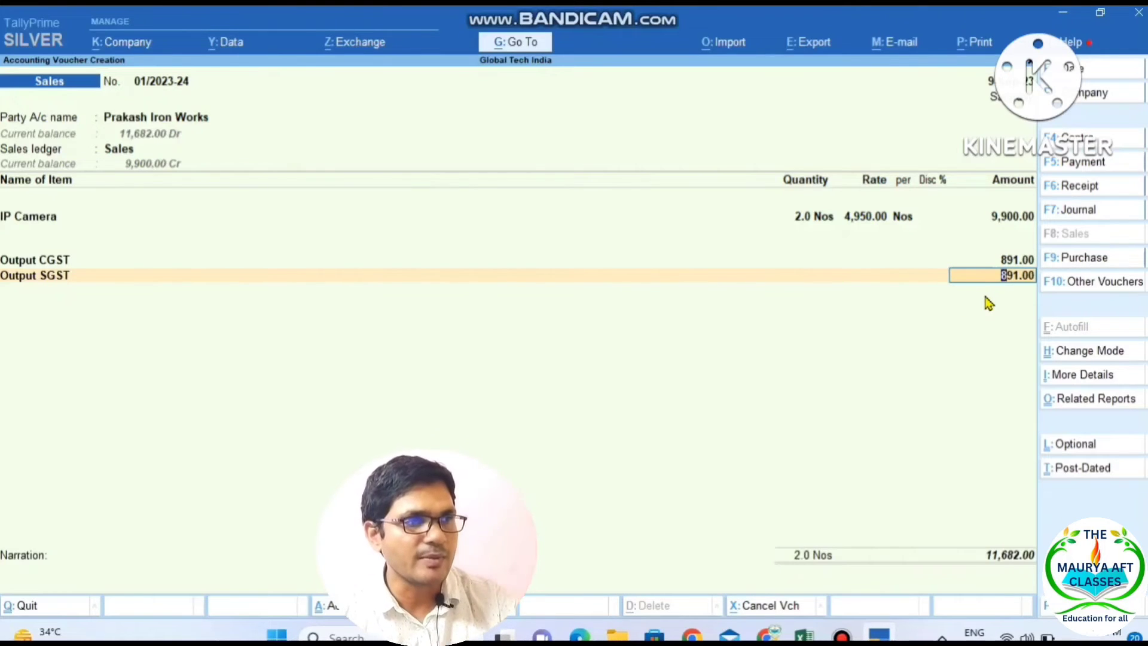
Accept the calculated Output SGST amount, leave the narration blank, save the sales voucher and leave voucher creation
{"action": "key", "text": "Return"}
{"action": "key", "text": "Return"}
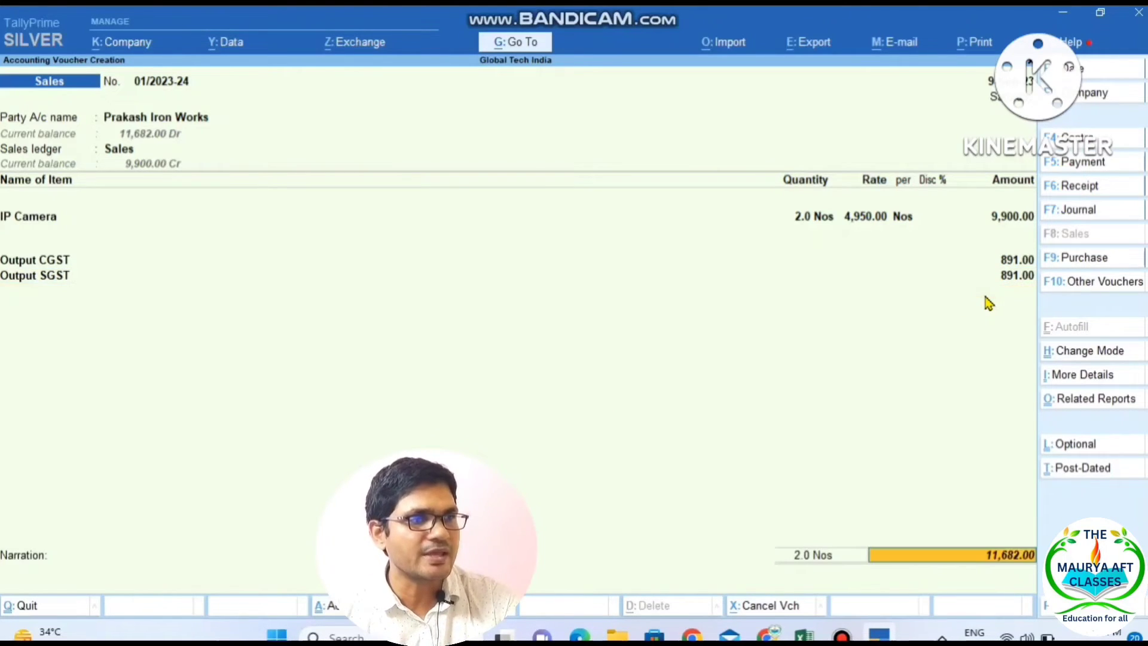
{"action": "key", "text": "Return"}
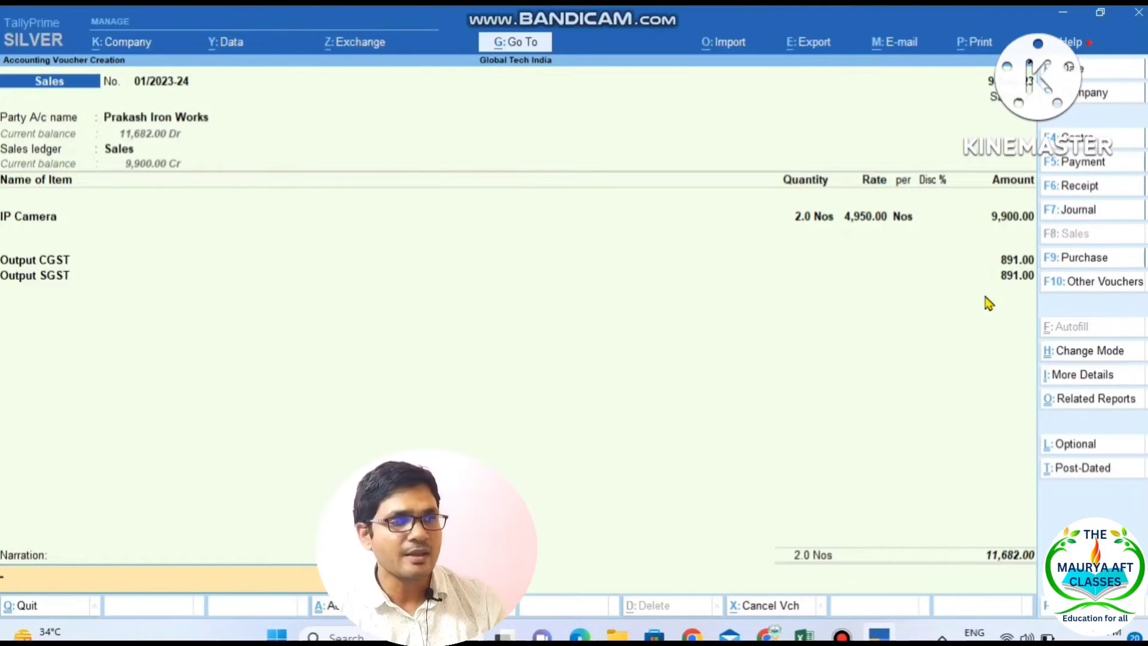
{"action": "key", "text": "Return"}
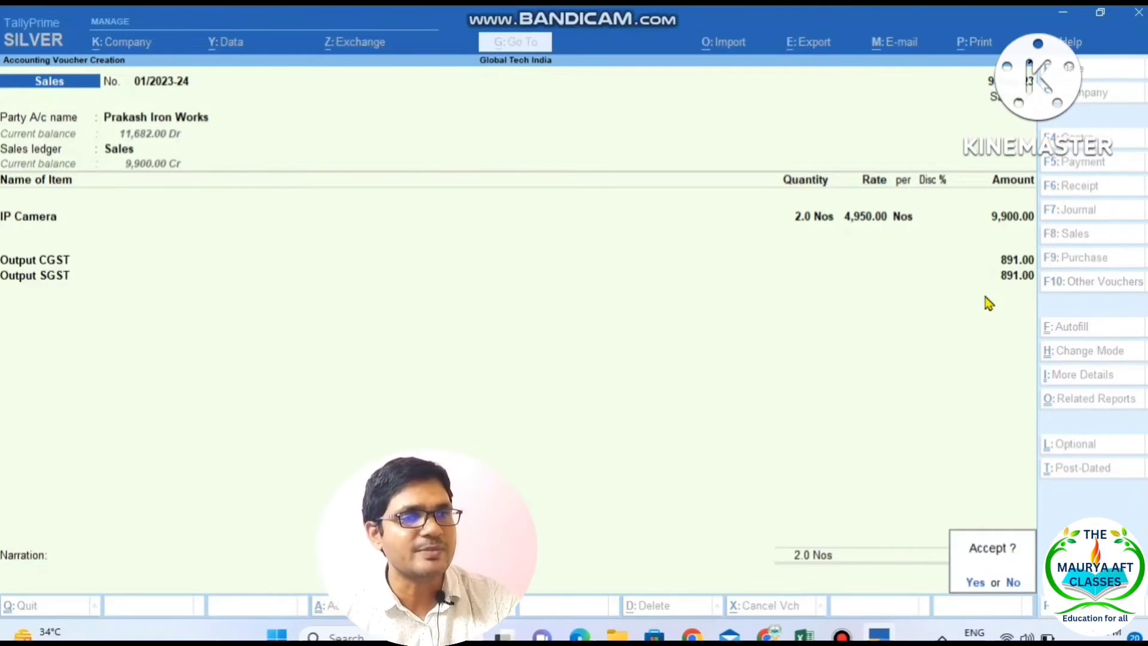
{"action": "key", "text": "Return"}
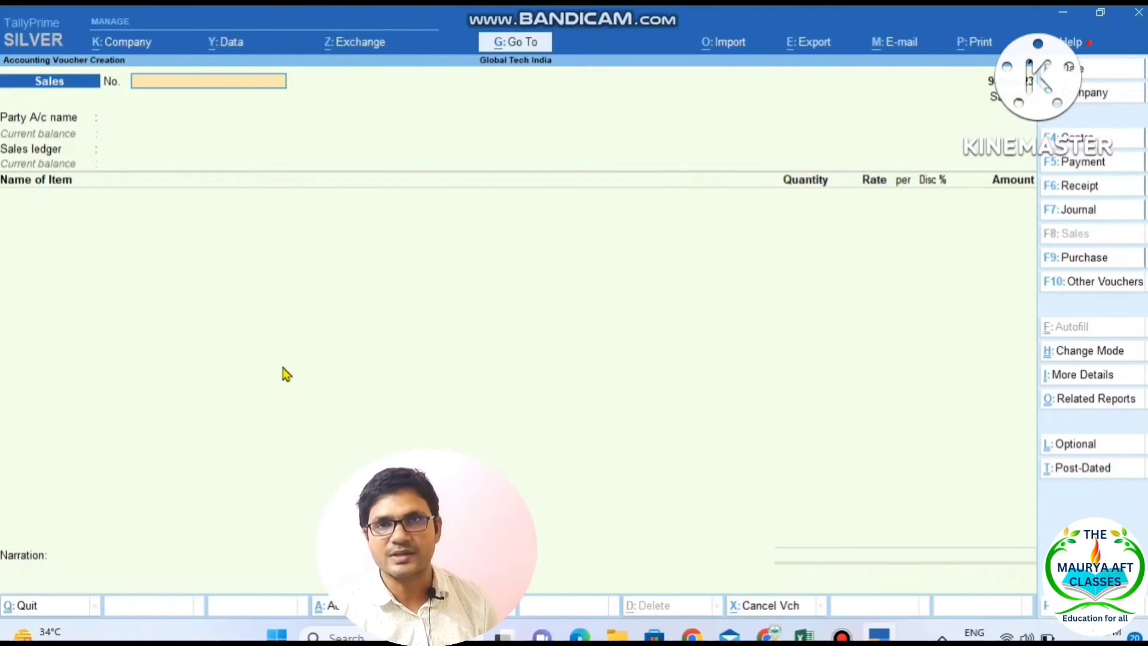
{"action": "key", "text": "Escape"}
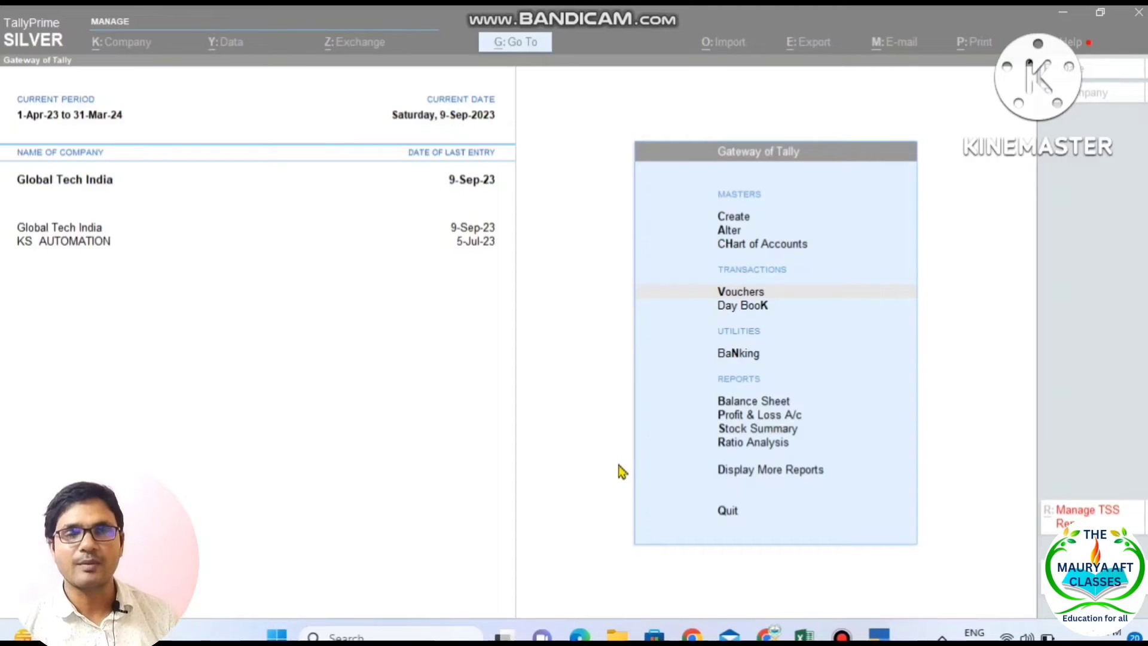
Open the GSTR-1 return from the GST reports
{"action": "left_click", "coordinate": [504, 351]}
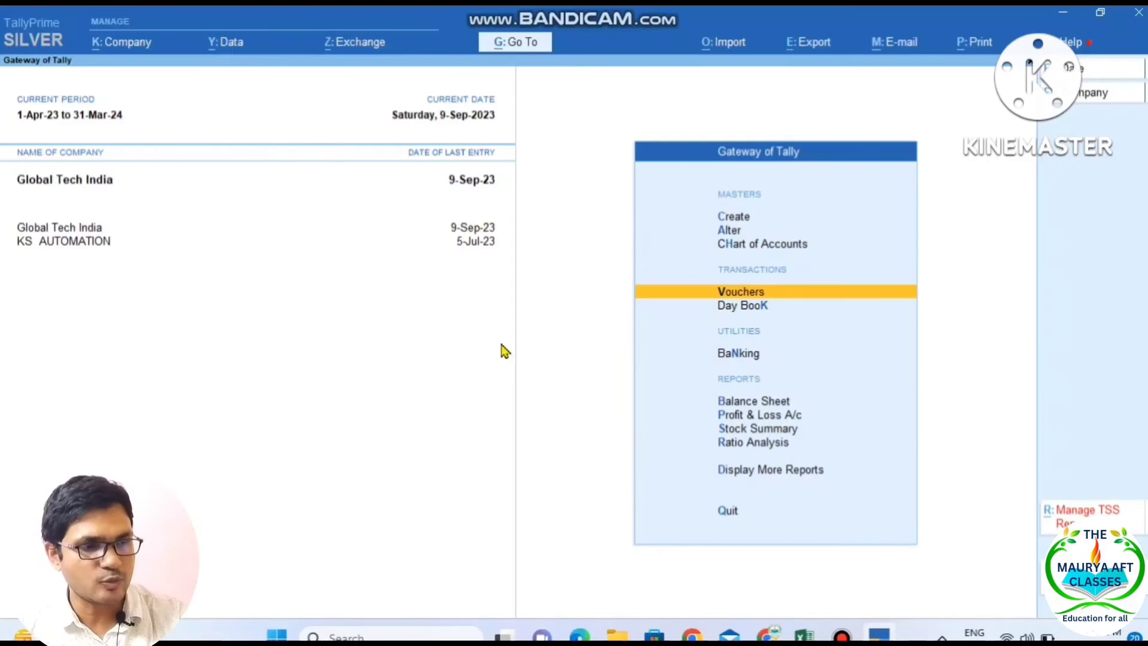
{"action": "key", "text": "d"}
{"action": "key", "text": "g"}
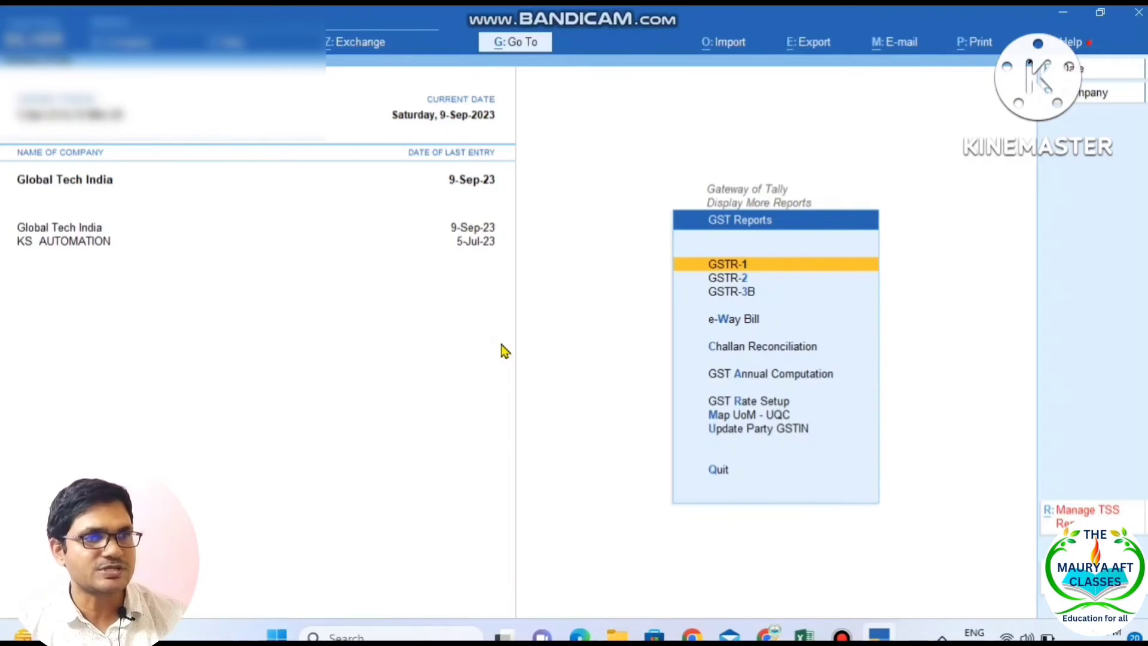
{"action": "key", "text": "Return"}
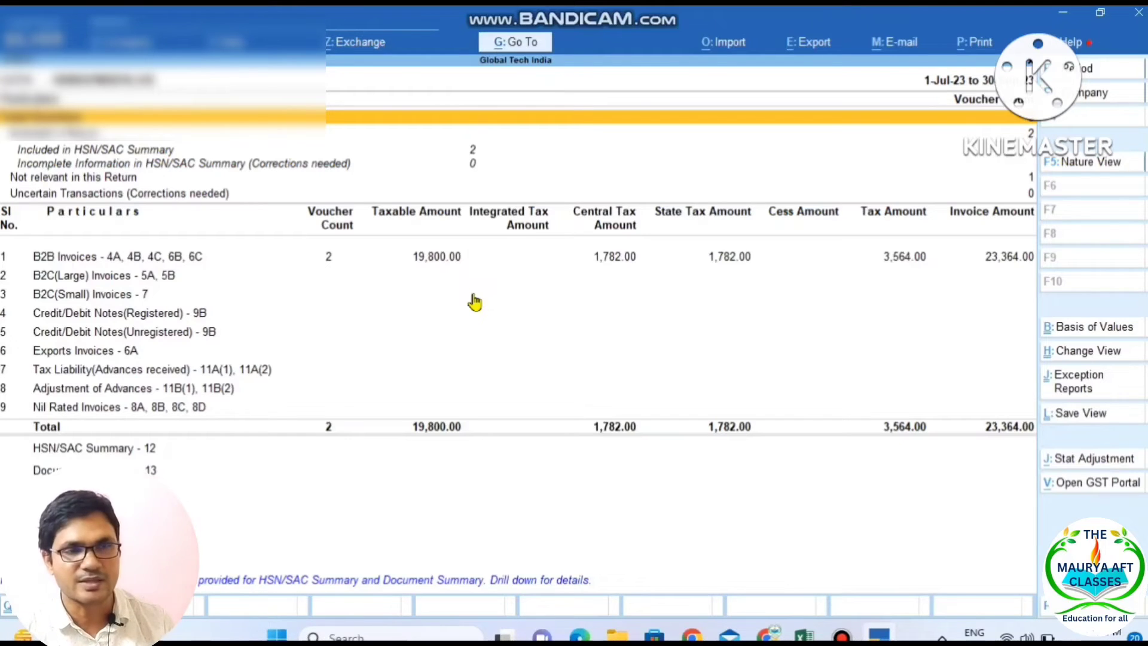
Check the uncertain transactions line and review the vouchers included in the HSN/SAC summary, then return to GSTR-1
{"action": "left_click", "coordinate": [45, 194]}
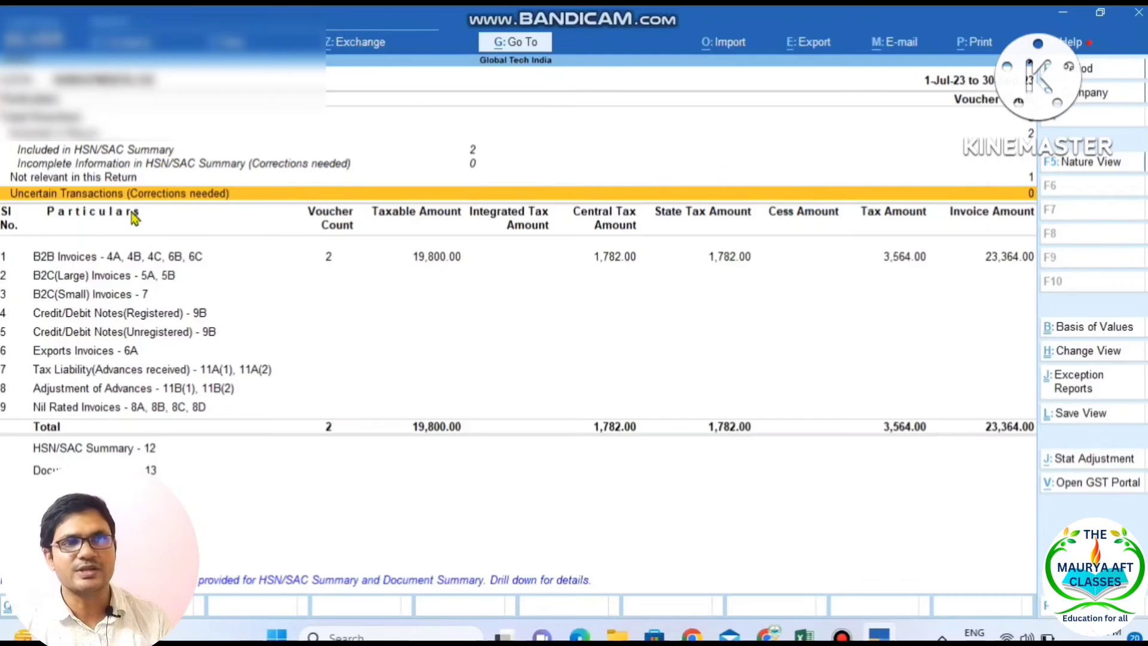
{"action": "double_click", "coordinate": [123, 152]}
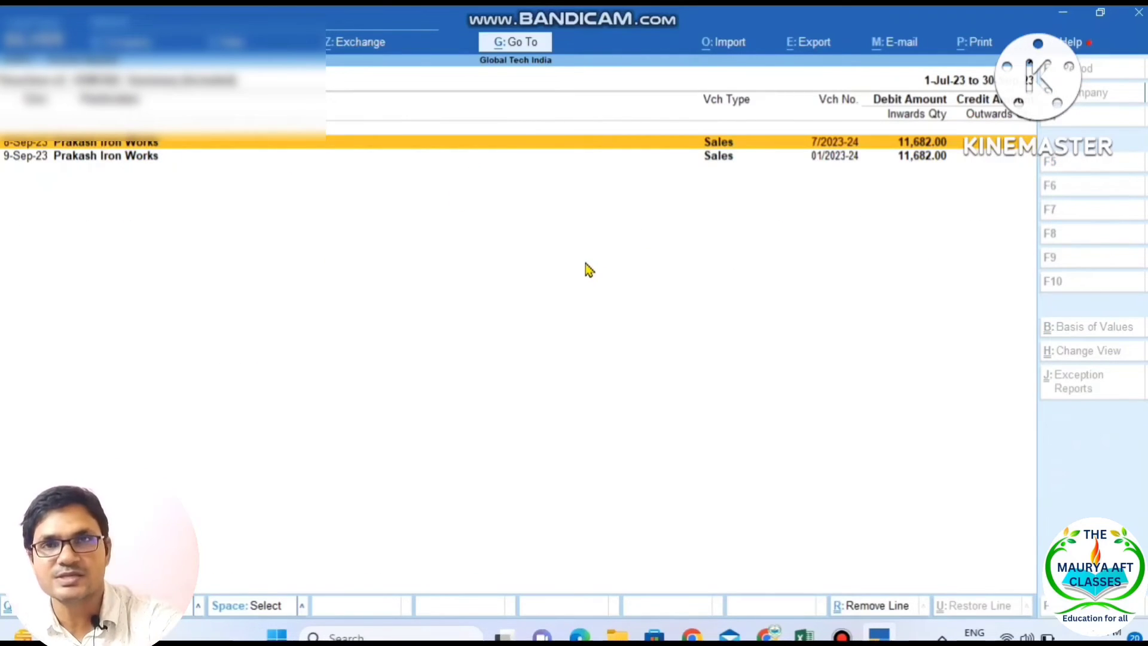
{"action": "key", "text": "Escape"}
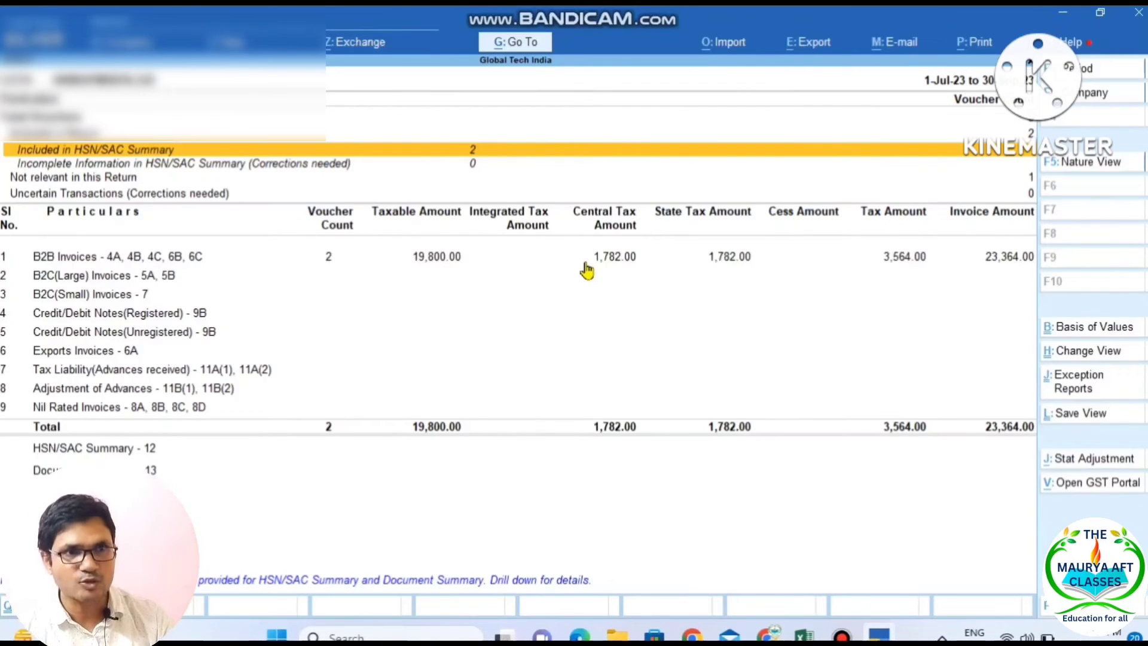
Review the HSN/SAC Summary and the vouchers behind HSN 8529, then return to the GSTR-1 overview
{"action": "left_click", "coordinate": [90, 453]}
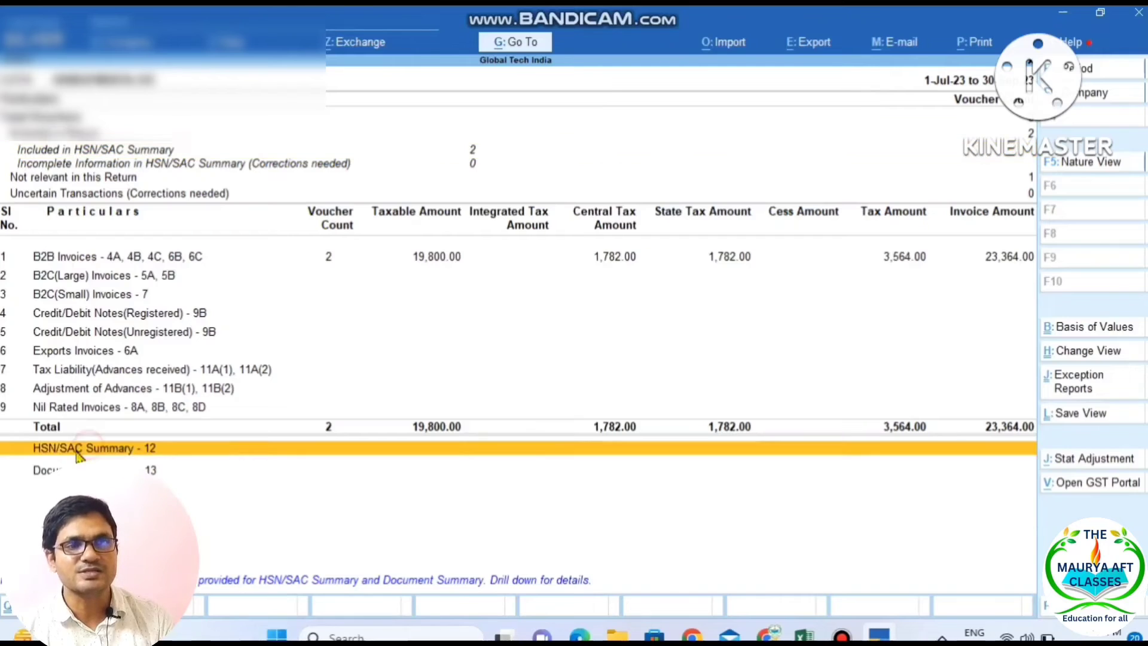
{"action": "left_click", "coordinate": [116, 452]}
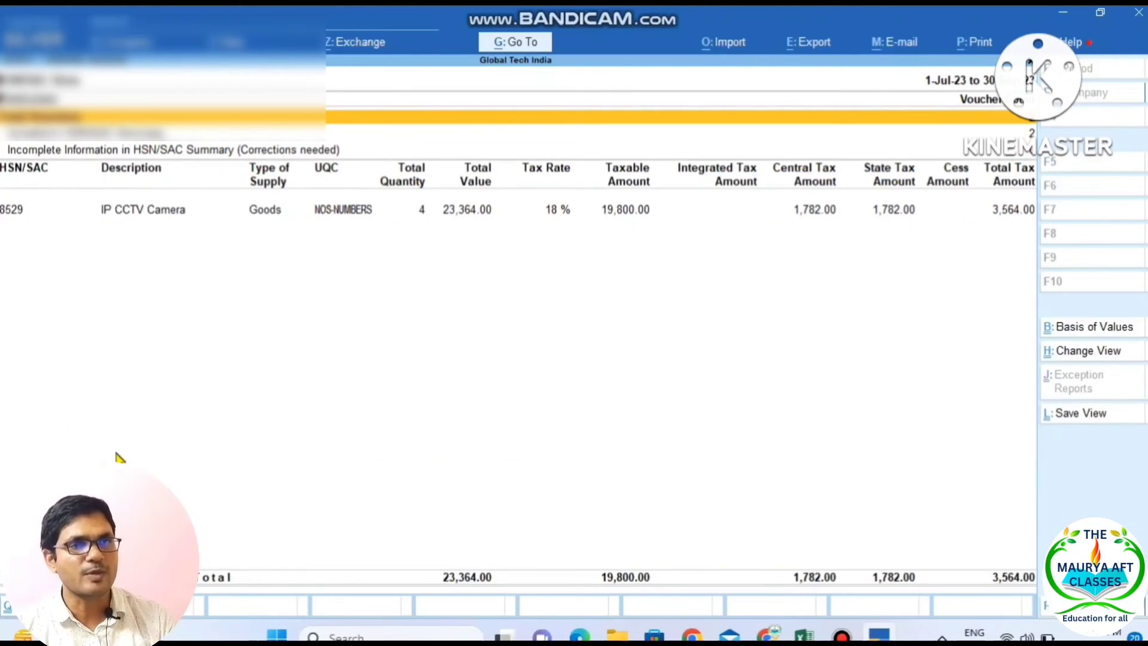
{"action": "left_click", "coordinate": [21, 216]}
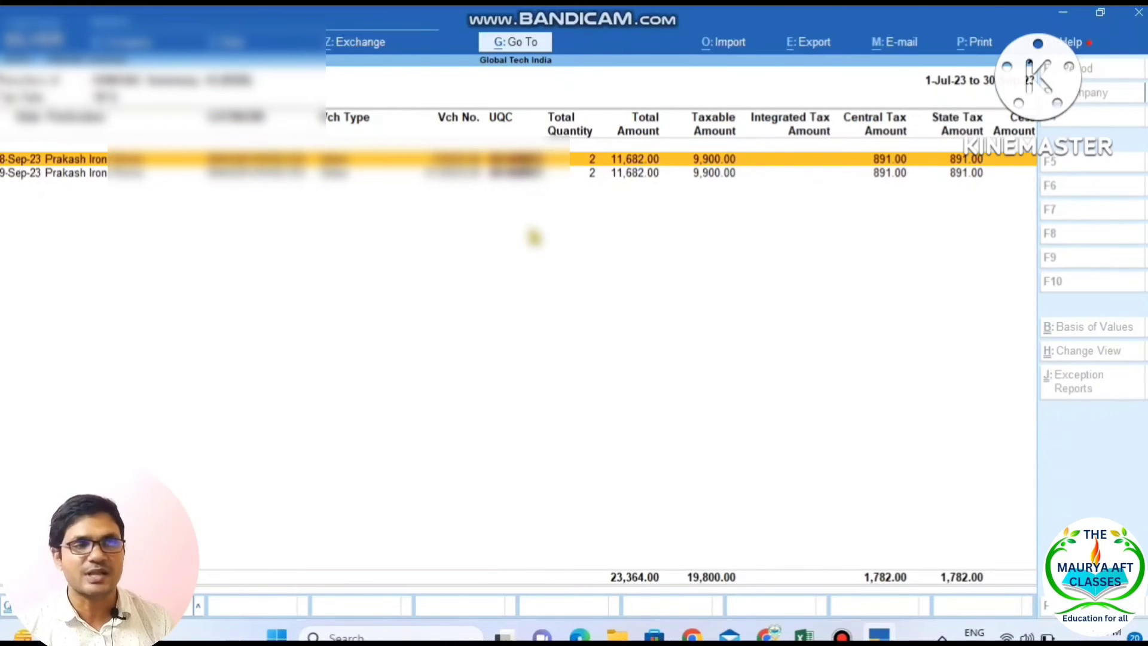
{"action": "key", "text": "Escape"}
{"action": "key", "text": "Escape"}
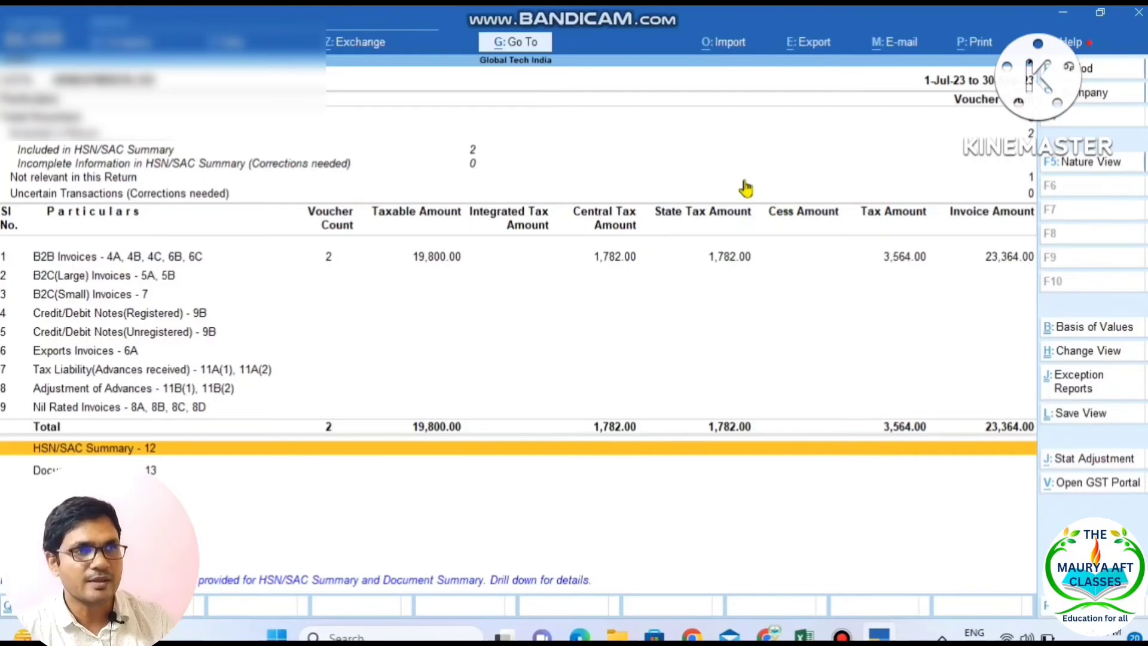
Start an E-Return export of the GSTR-1 return in JSON (Data Interchange) format, without separate files for each section
{"action": "left_click", "coordinate": [807, 50]}
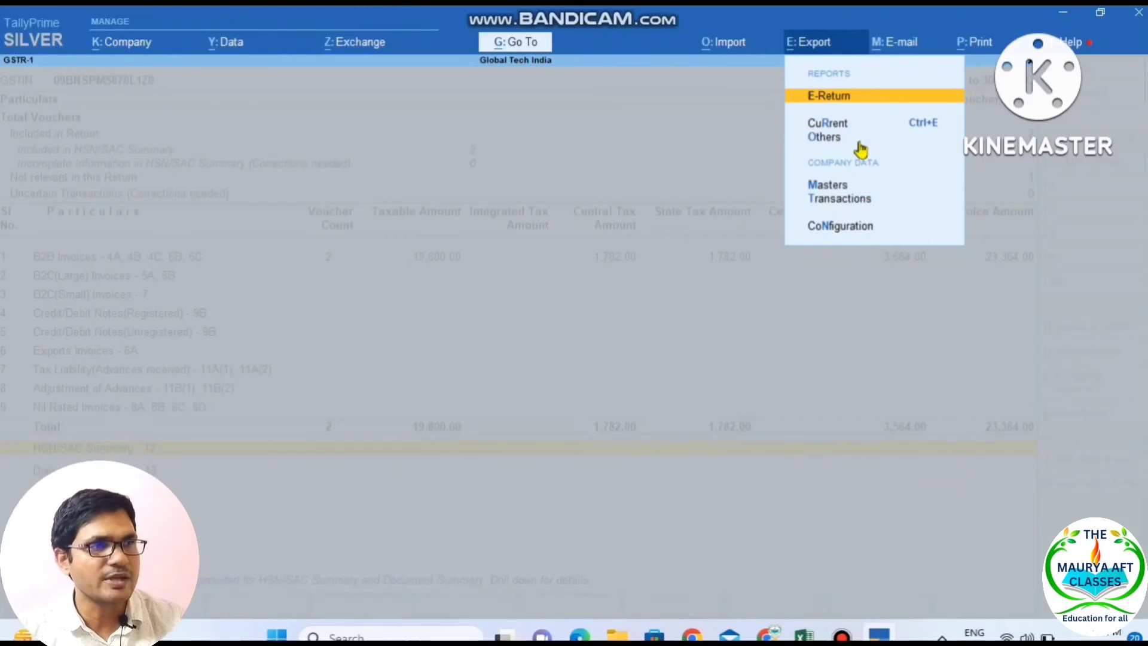
{"action": "key", "text": "Return"}
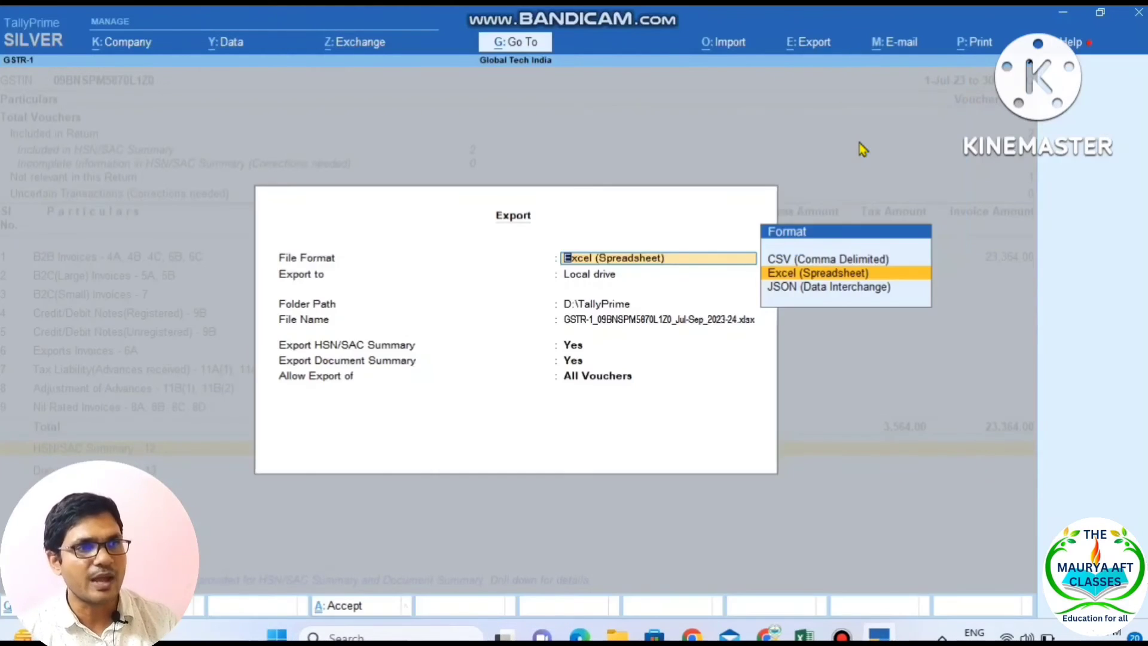
{"action": "key", "text": "Down"}
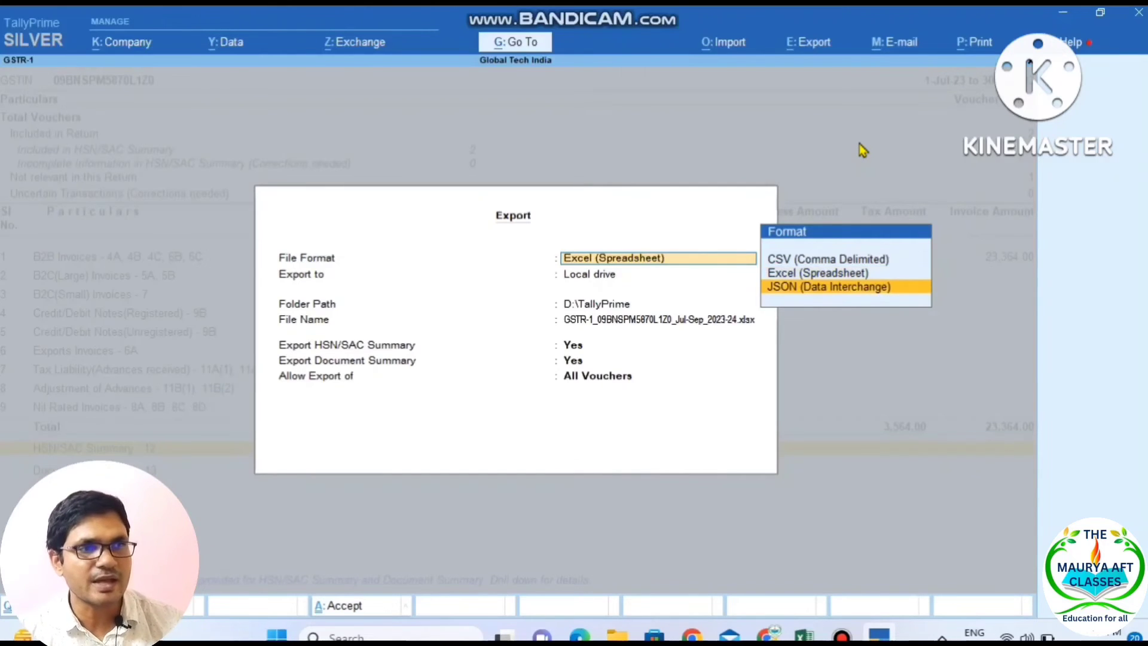
{"action": "key", "text": "Return"}
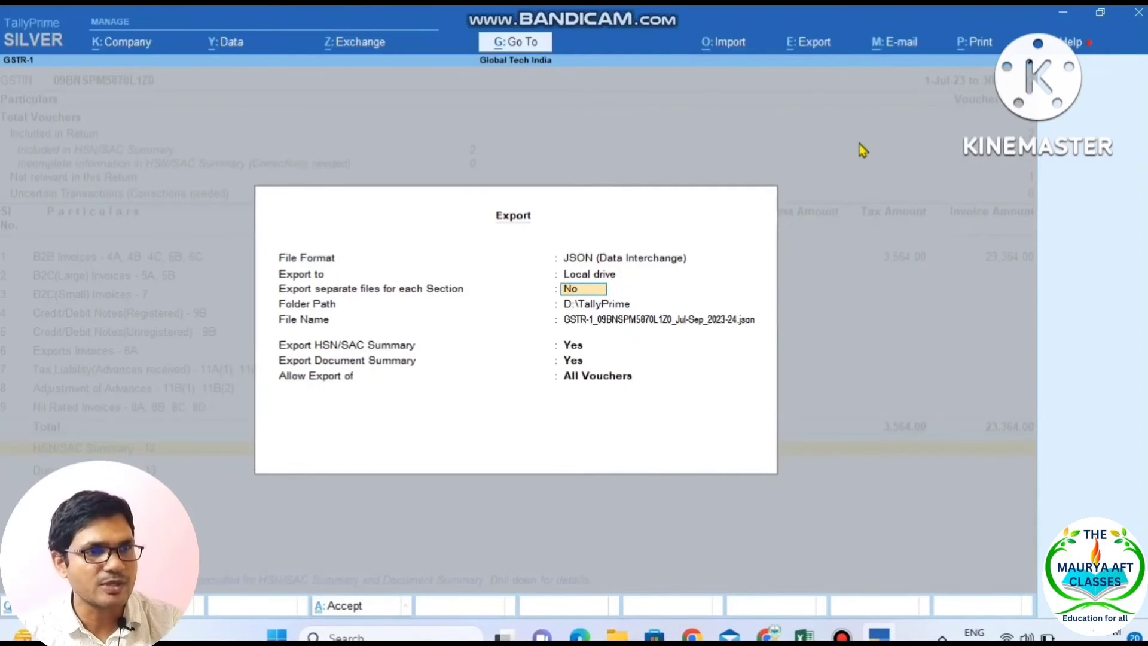
{"action": "key", "text": "Return"}
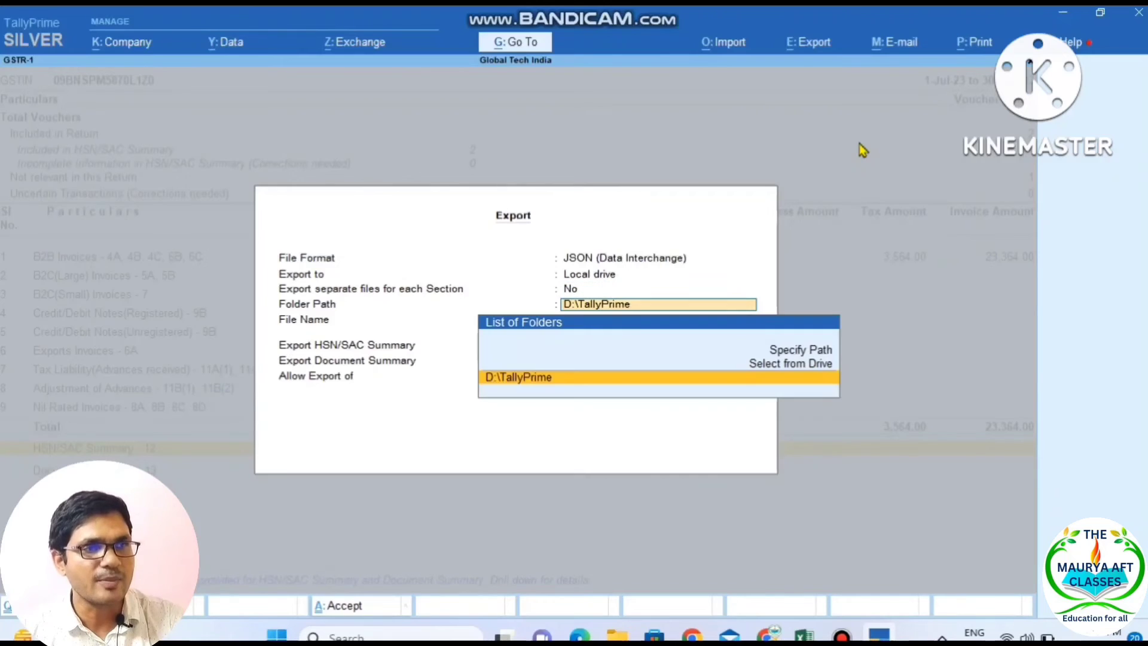
Look at the options to specify a path or select from drive, and choose D:\TallyPrime as the export folder
{"action": "left_click", "coordinate": [801, 351]}
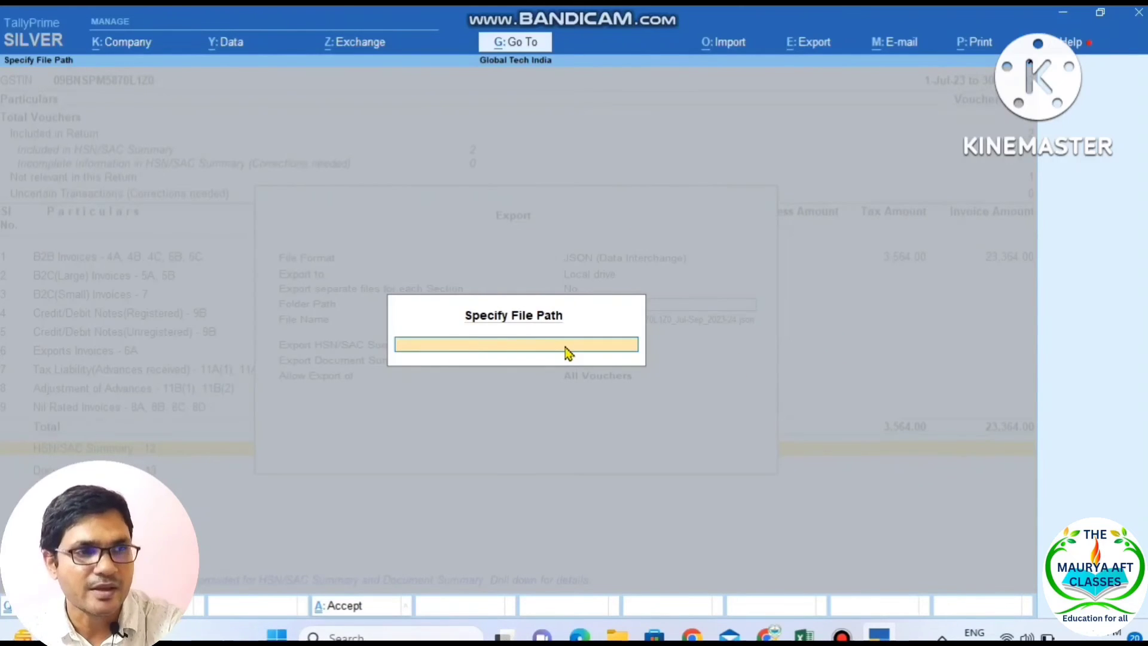
{"action": "key", "text": "Escape"}
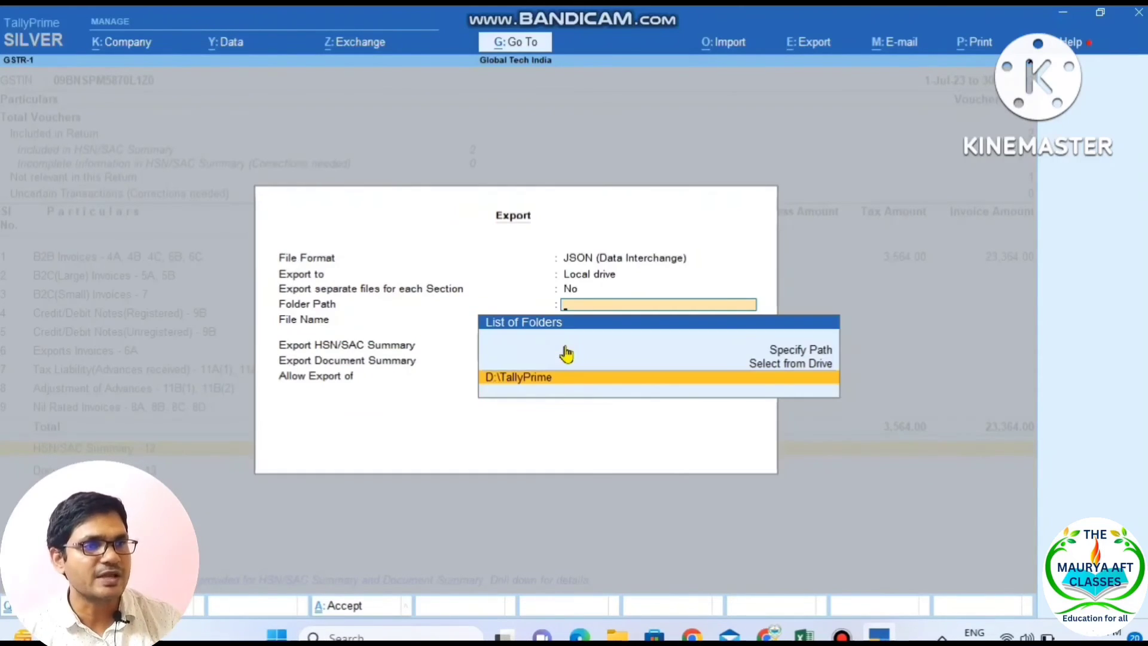
{"action": "left_click", "coordinate": [785, 366]}
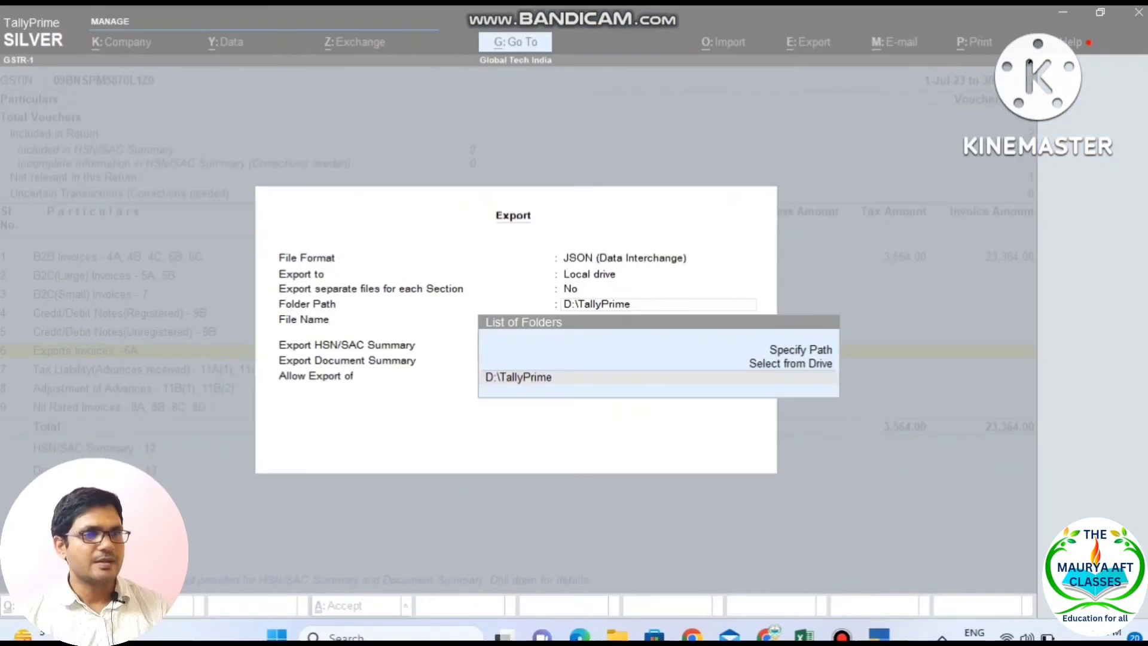
{"action": "left_click", "coordinate": [522, 379]}
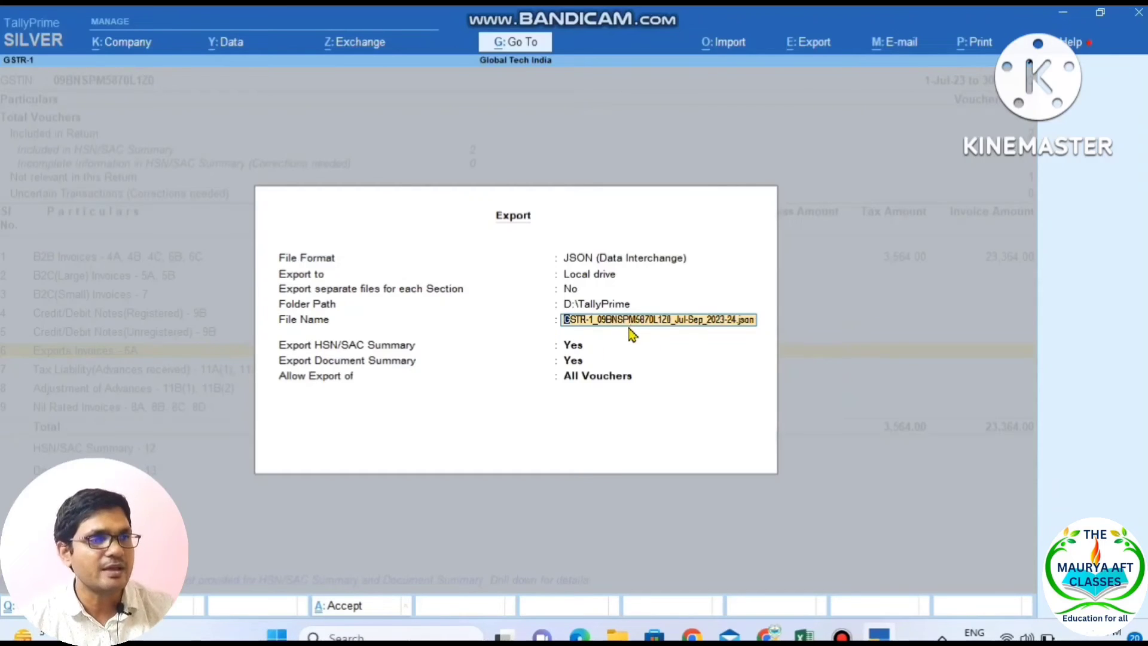
Keep the proposed file name, include the HSN/SAC Summary and Document Summary, allow All Vouchers, and send the JSON export
{"action": "key", "text": "Return"}
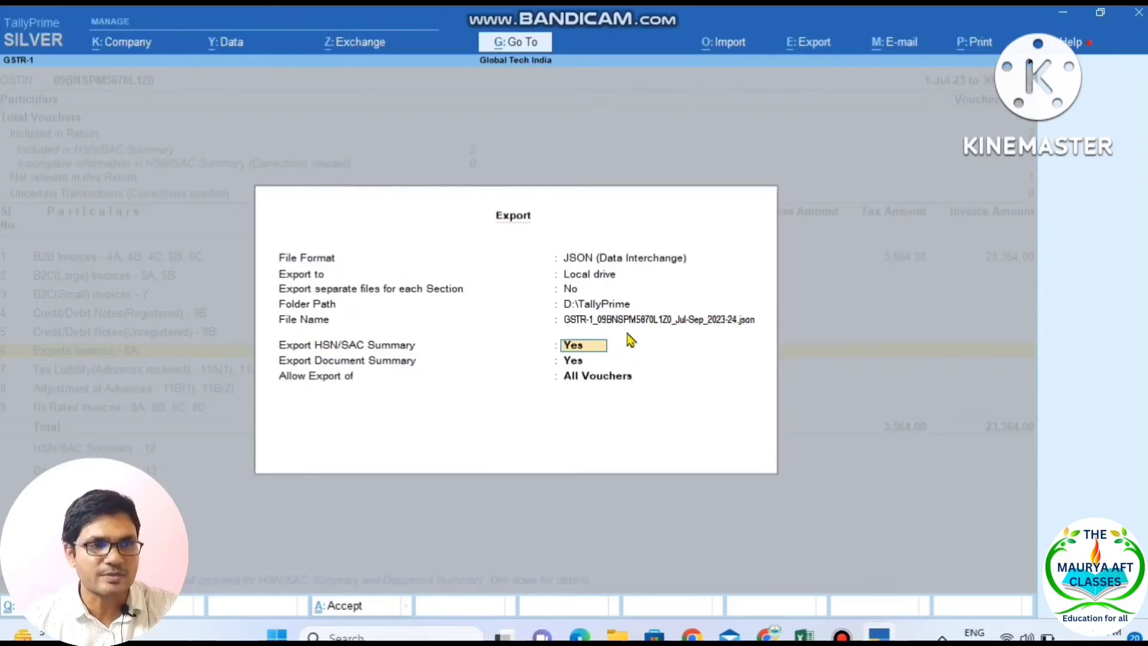
{"action": "key", "text": "Return"}
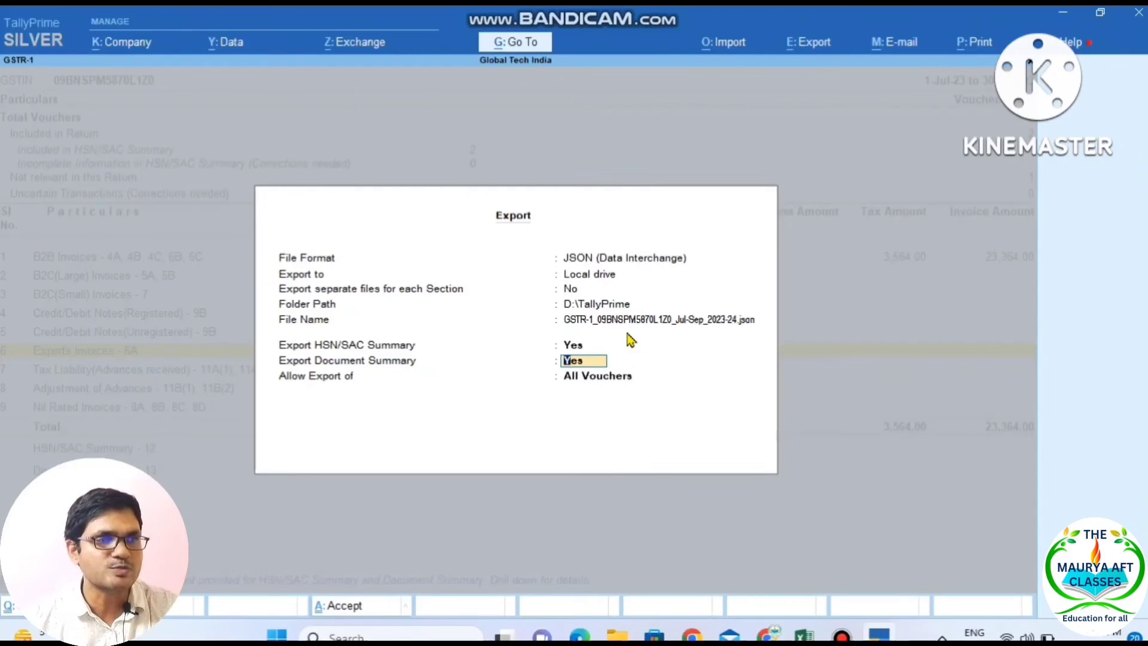
{"action": "key", "text": "Return"}
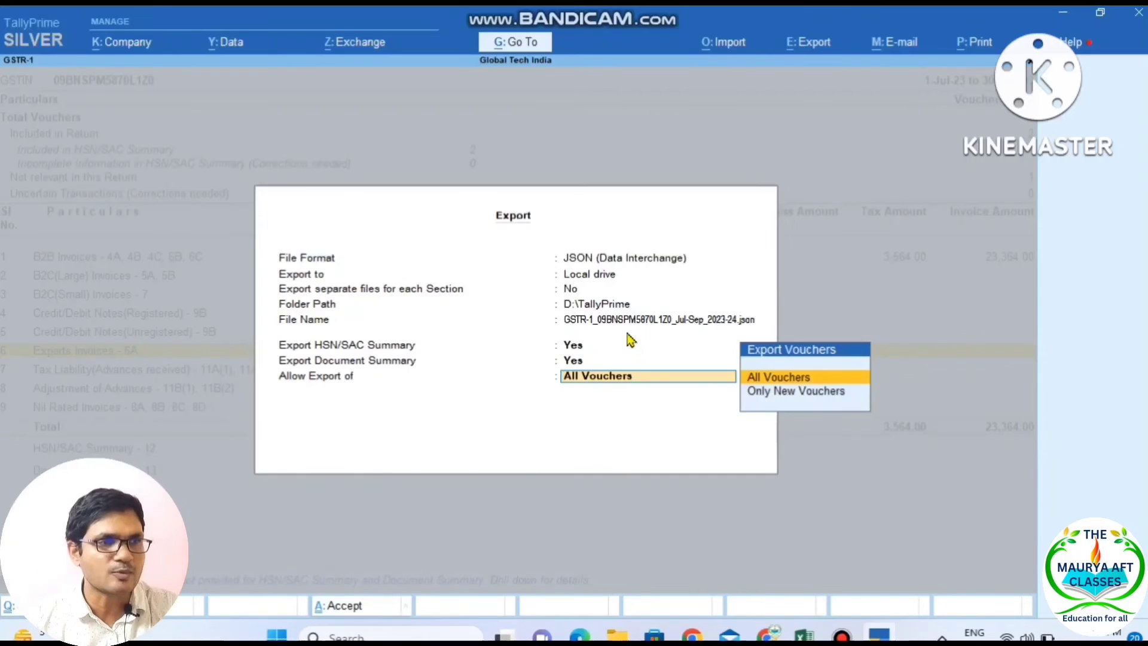
{"action": "key", "text": "Return"}
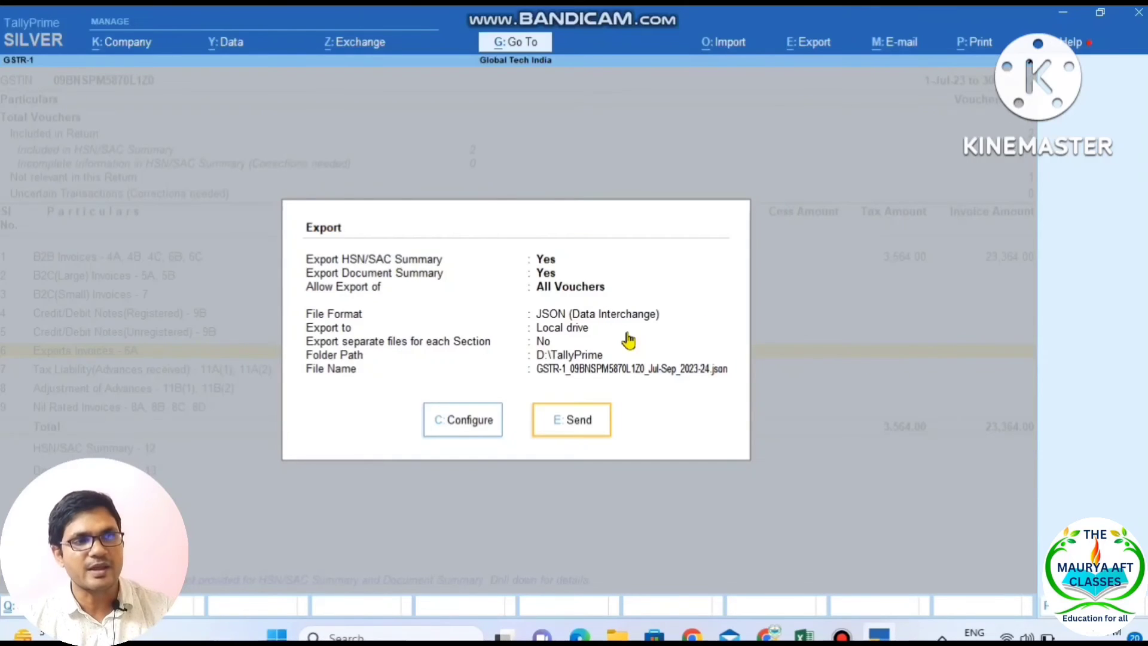
{"action": "left_click", "coordinate": [573, 420]}
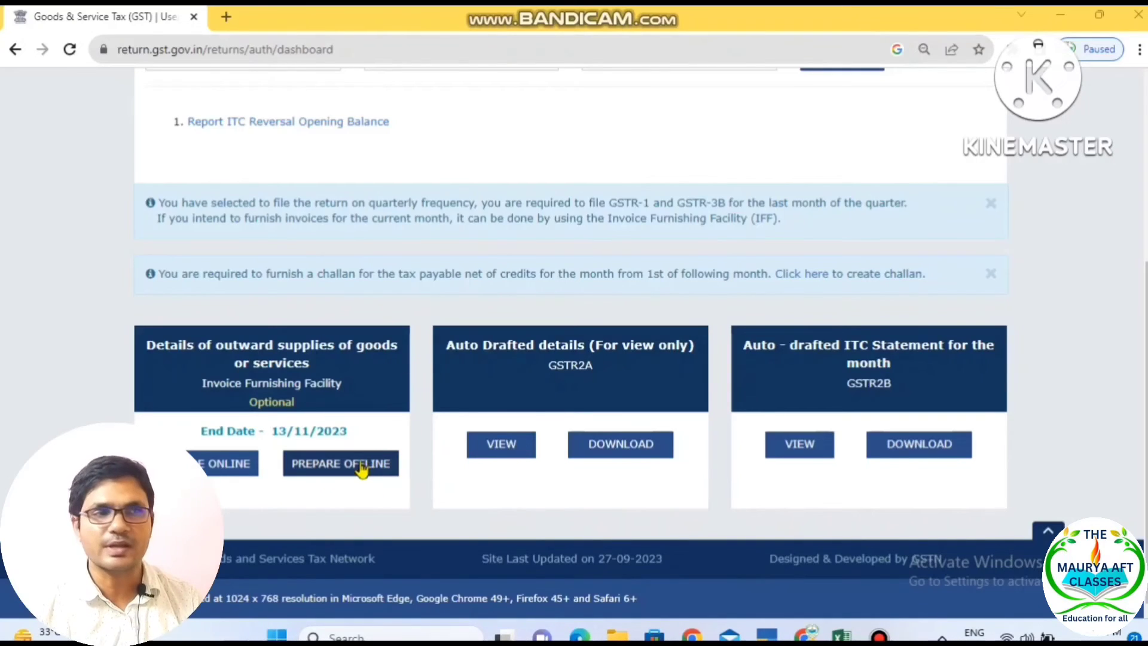
On the GST portal, prepare the outward supplies details offline and upload the GSTR-1 JSON file from the TallyPrime folder
{"action": "left_click", "coordinate": [368, 464]}
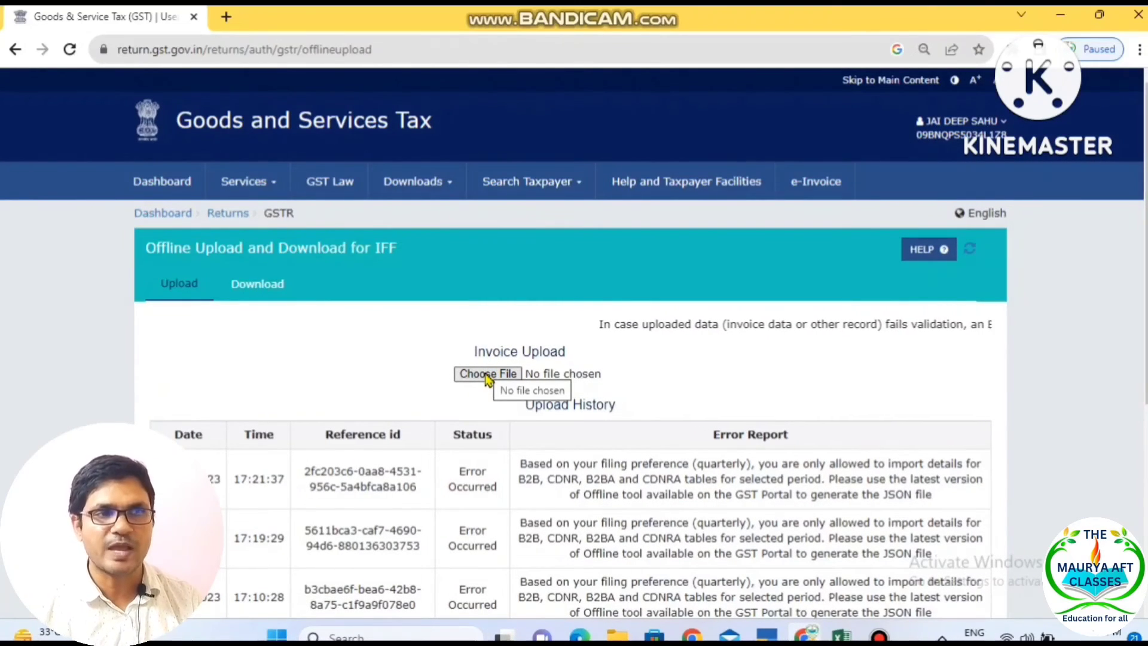
{"action": "left_click", "coordinate": [487, 375]}
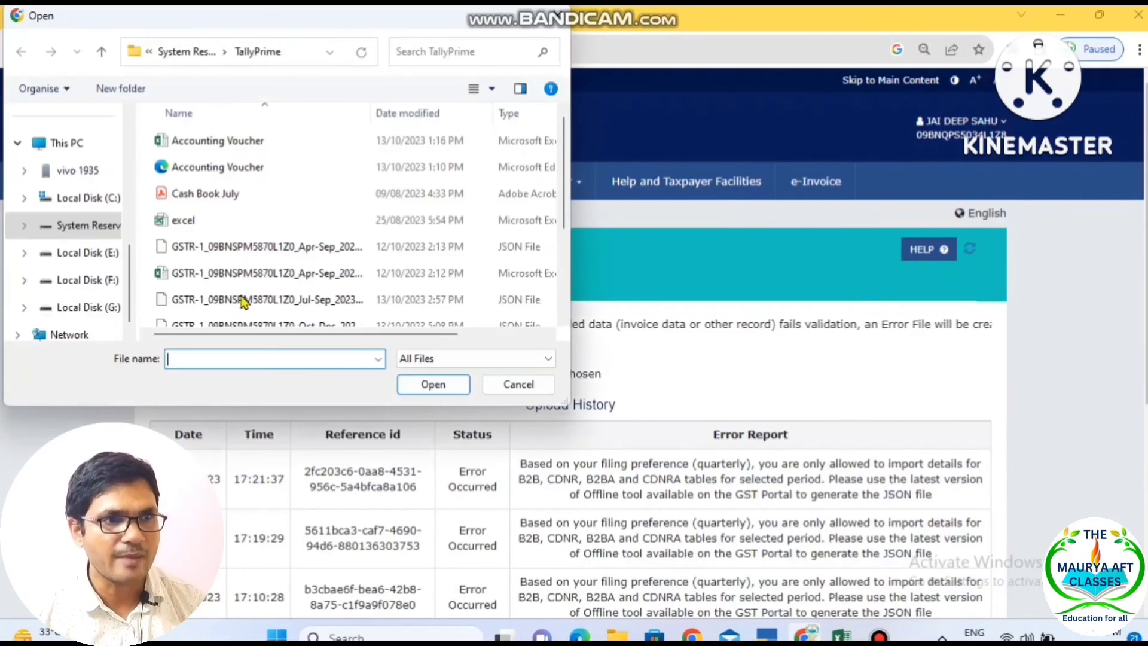
{"action": "scroll", "coordinate": [419, 269], "scroll_direction": "down", "scroll_amount": 3}
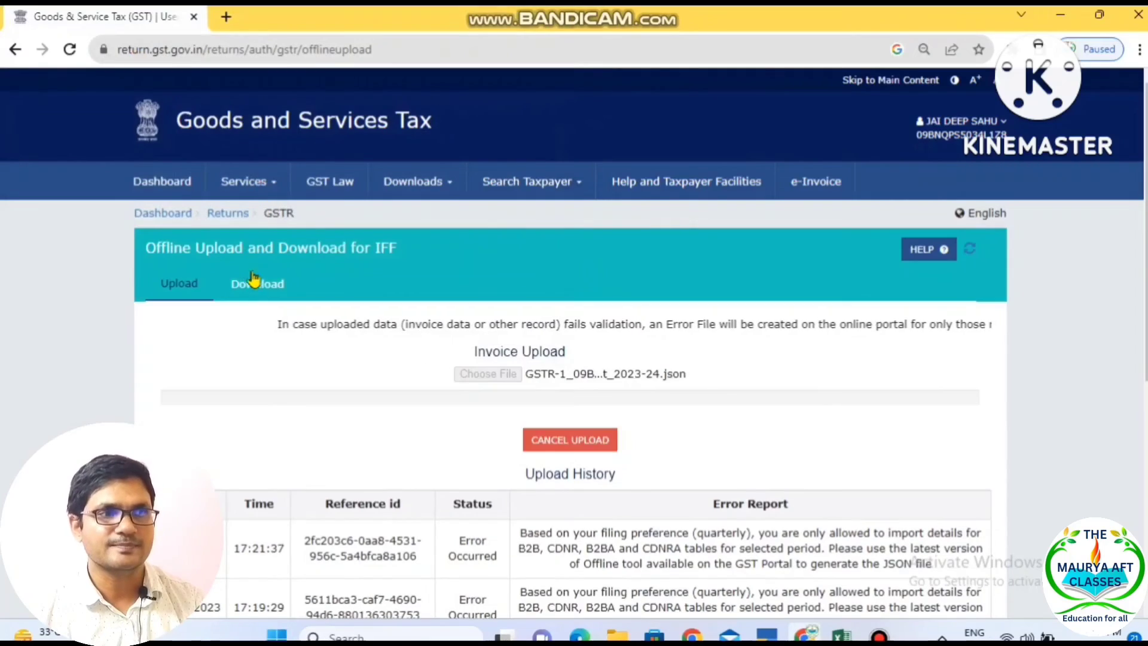
Reload the offline upload page, check both pages of the upload history for status and errors, and go back to file returns
{"action": "left_click", "coordinate": [257, 283]}
{"action": "left_click", "coordinate": [168, 284]}
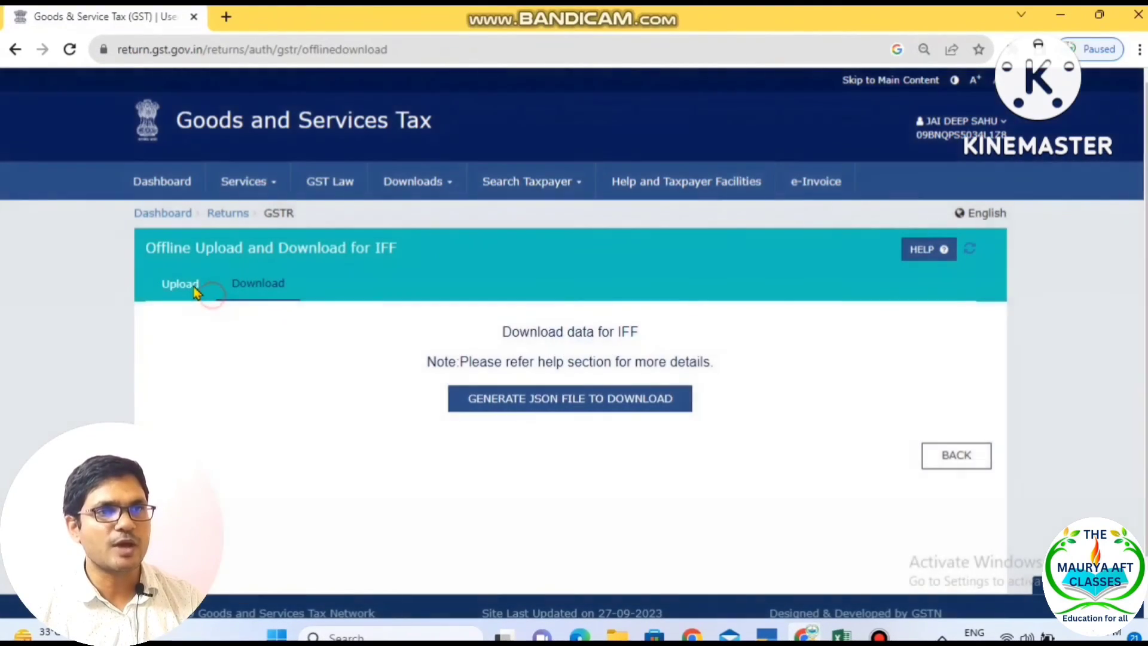
{"action": "left_click", "coordinate": [192, 285]}
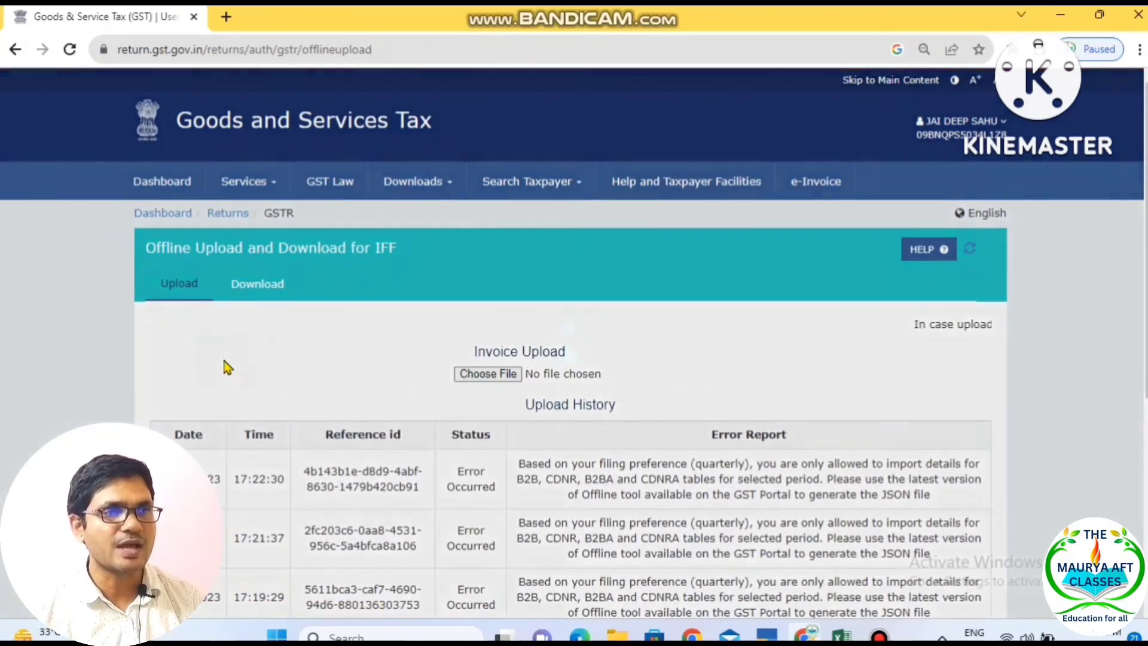
{"action": "scroll", "coordinate": [226, 366], "scroll_direction": "down", "scroll_amount": 6}
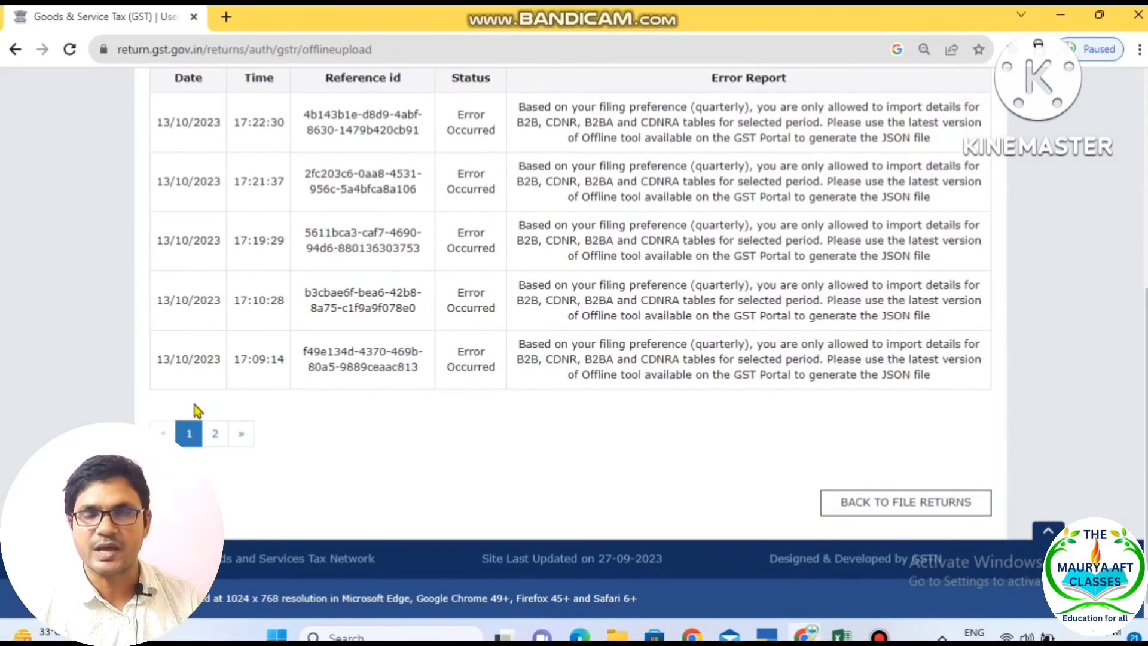
{"action": "left_click", "coordinate": [214, 434]}
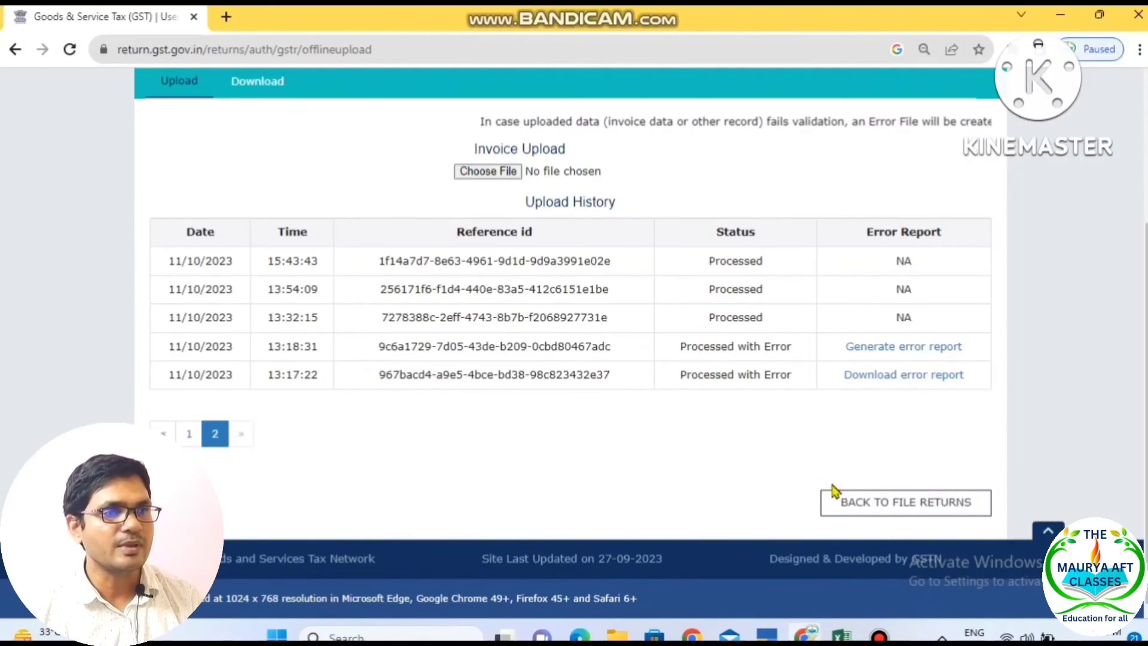
{"action": "left_click", "coordinate": [864, 501]}
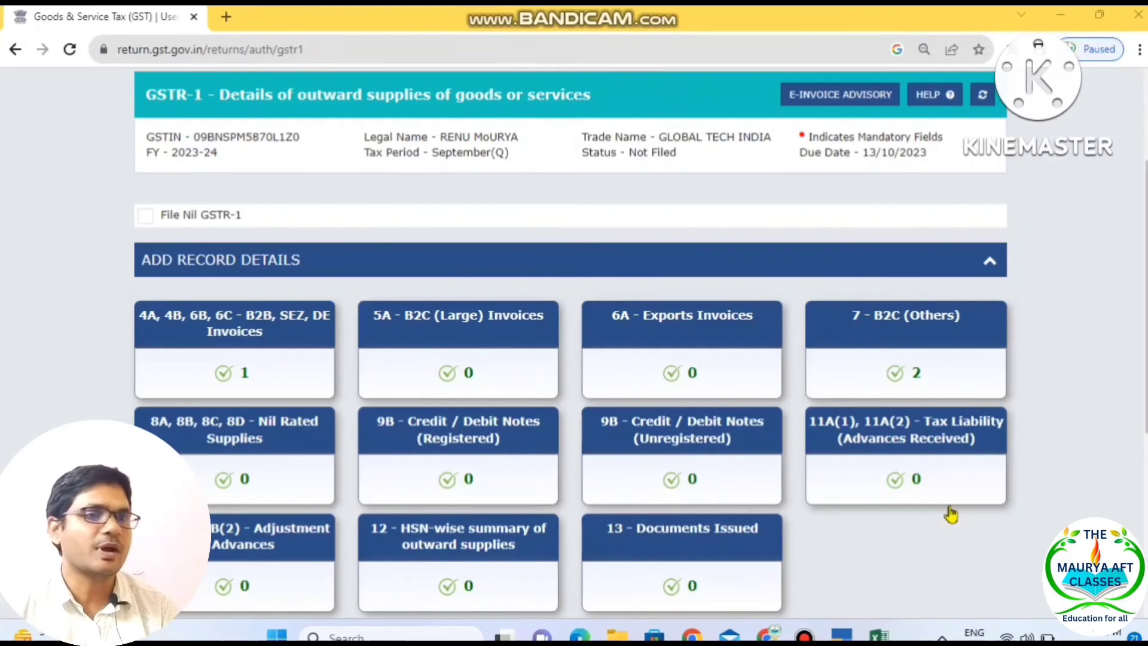
Generate the summary for the September quarter GSTR-1 return and refresh its status
{"action": "scroll", "coordinate": [805, 494], "scroll_direction": "down", "scroll_amount": 4}
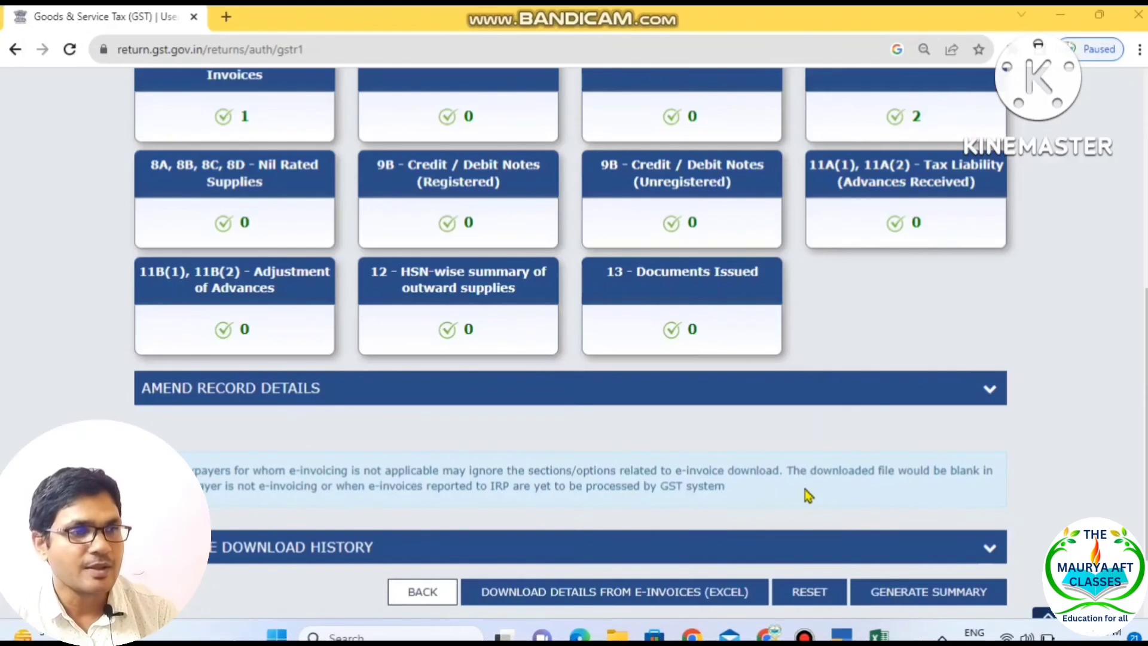
{"action": "scroll", "coordinate": [804, 493], "scroll_direction": "down", "scroll_amount": 2}
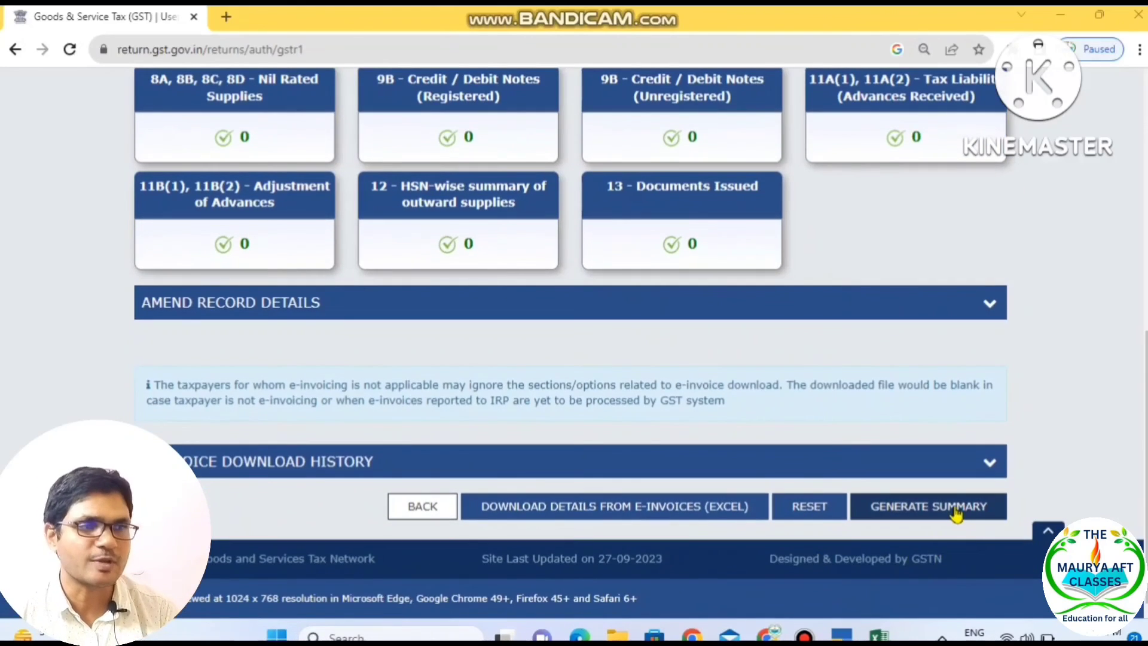
{"action": "left_click", "coordinate": [956, 511]}
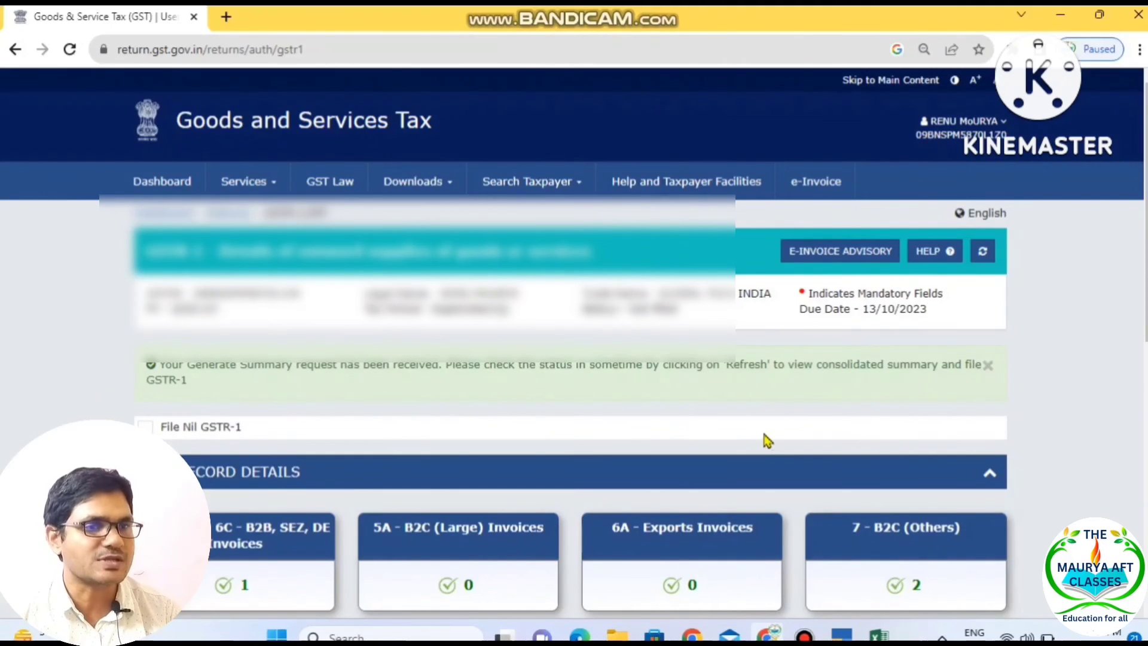
{"action": "scroll", "coordinate": [770, 441], "scroll_direction": "down", "scroll_amount": 9}
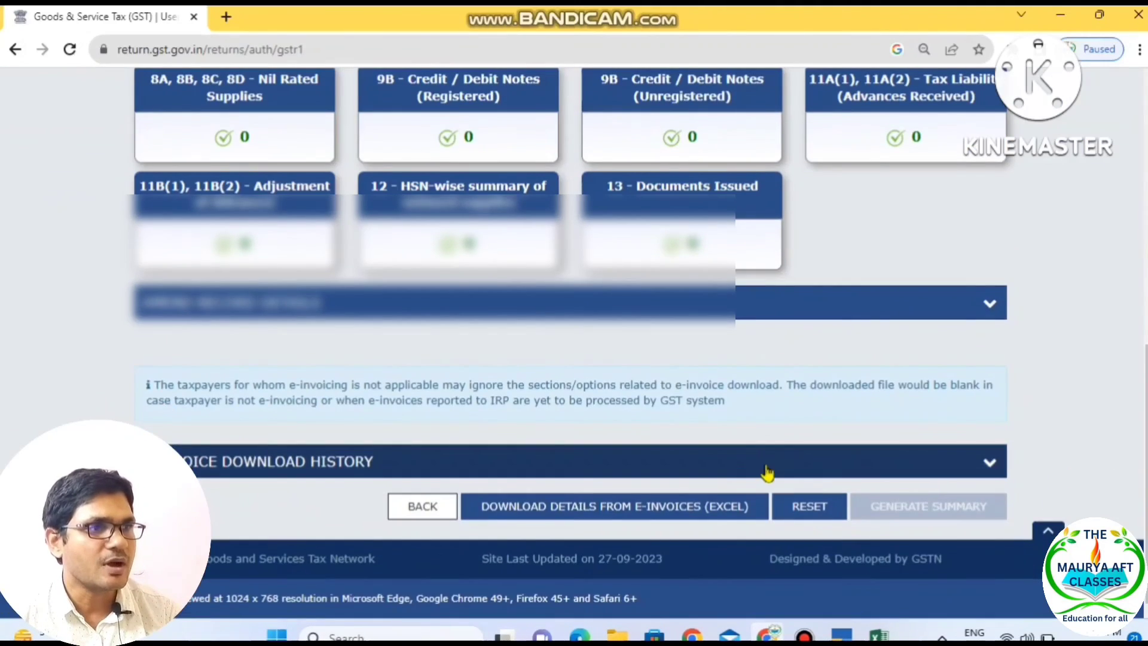
{"action": "scroll", "coordinate": [768, 478], "scroll_direction": "up", "scroll_amount": 7}
{"action": "scroll", "coordinate": [772, 496], "scroll_direction": "up", "scroll_amount": 2}
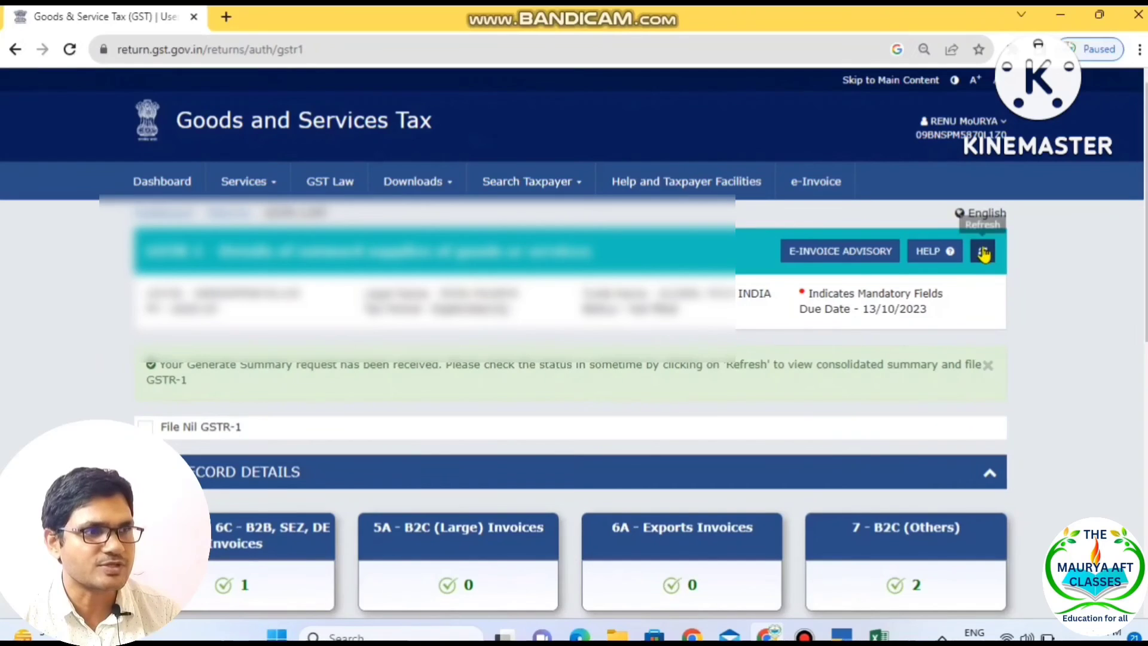
{"action": "left_click", "coordinate": [983, 254]}
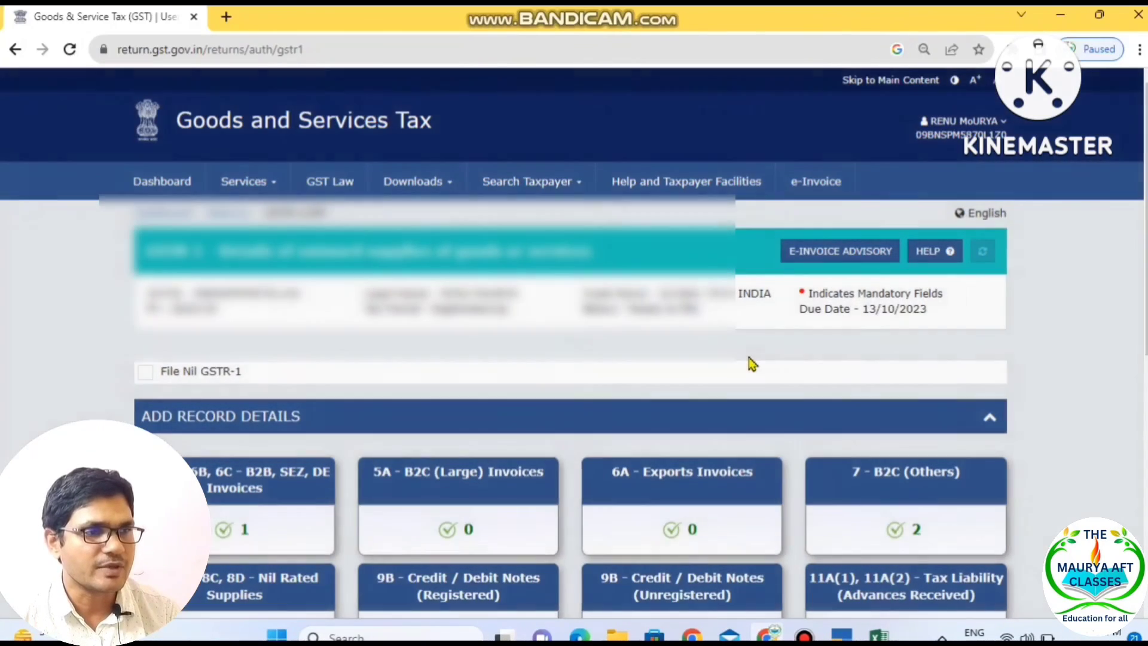
Proceed from the GSTR-1 record details to the filing summary
{"action": "scroll", "coordinate": [751, 361], "scroll_direction": "down", "scroll_amount": 5}
{"action": "scroll", "coordinate": [751, 370], "scroll_direction": "down", "scroll_amount": 4}
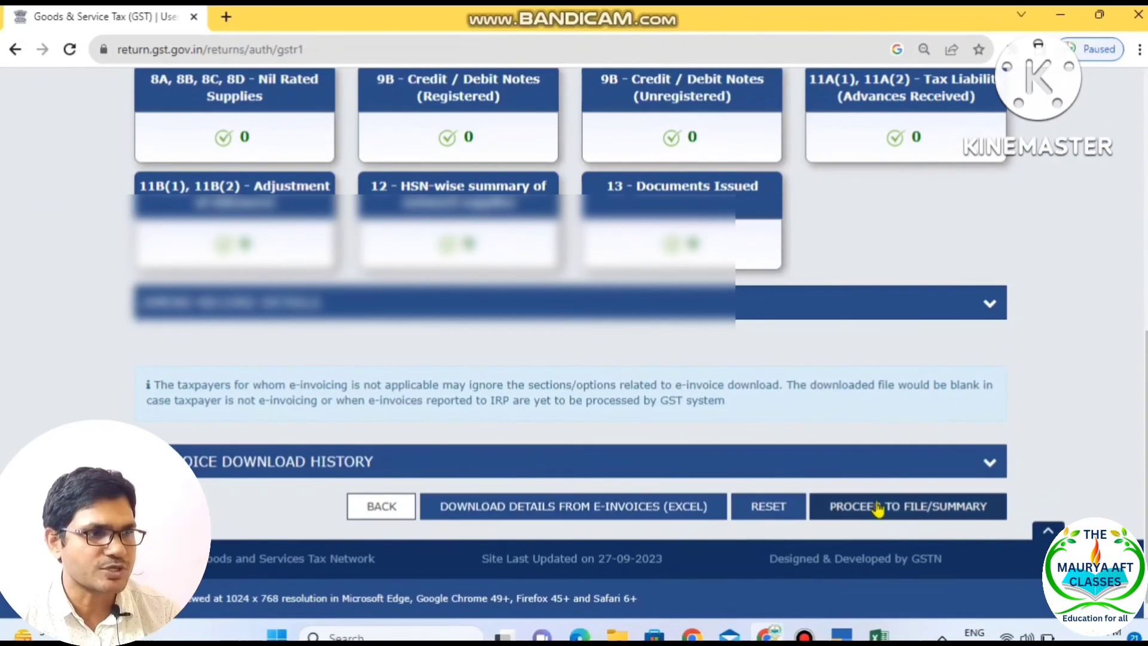
{"action": "left_click", "coordinate": [916, 513]}
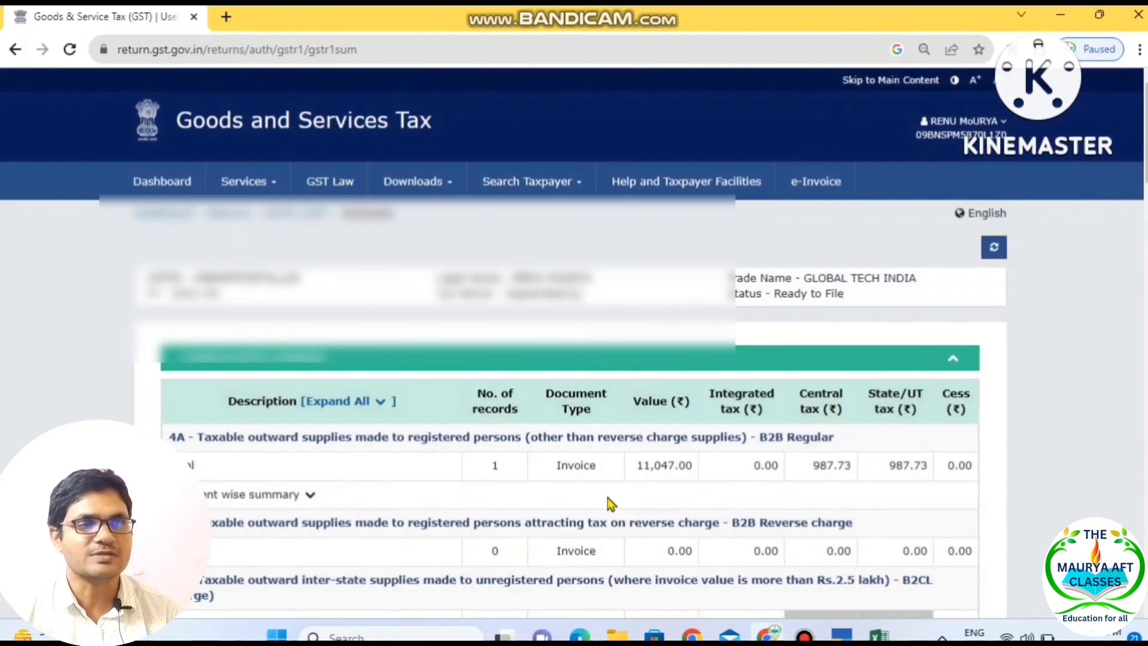
Review the consolidated summary from the B2B supplies down to the total liability, and proceed to file the statement
{"action": "scroll", "coordinate": [609, 504], "scroll_direction": "down", "scroll_amount": 4}
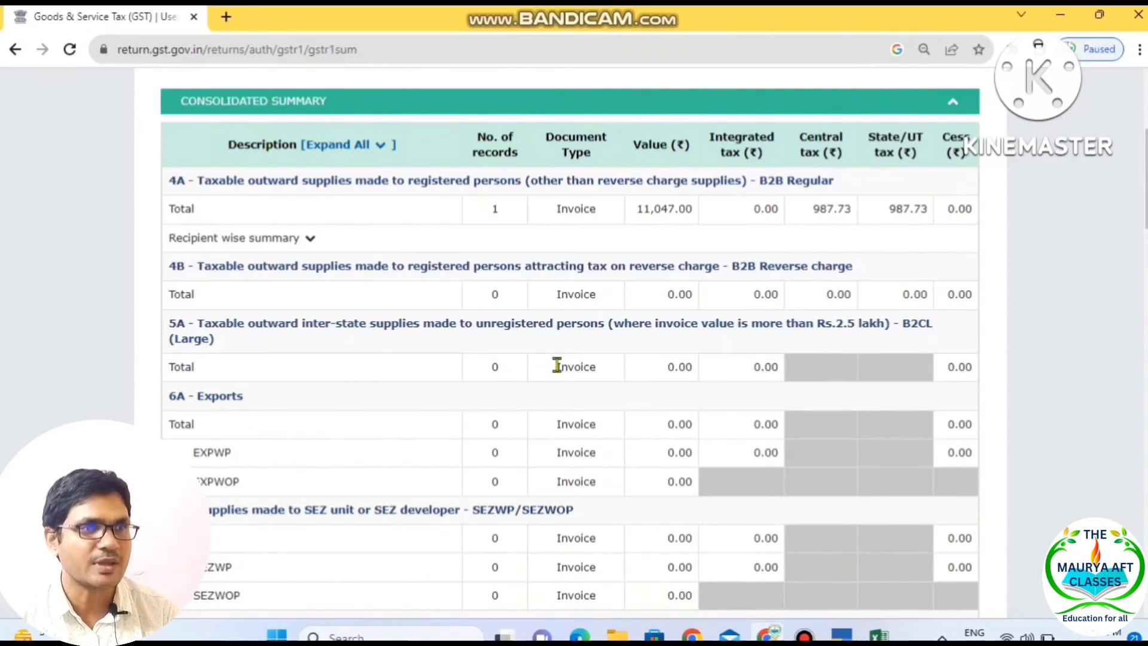
{"action": "scroll", "coordinate": [772, 437], "scroll_direction": "down", "scroll_amount": 4}
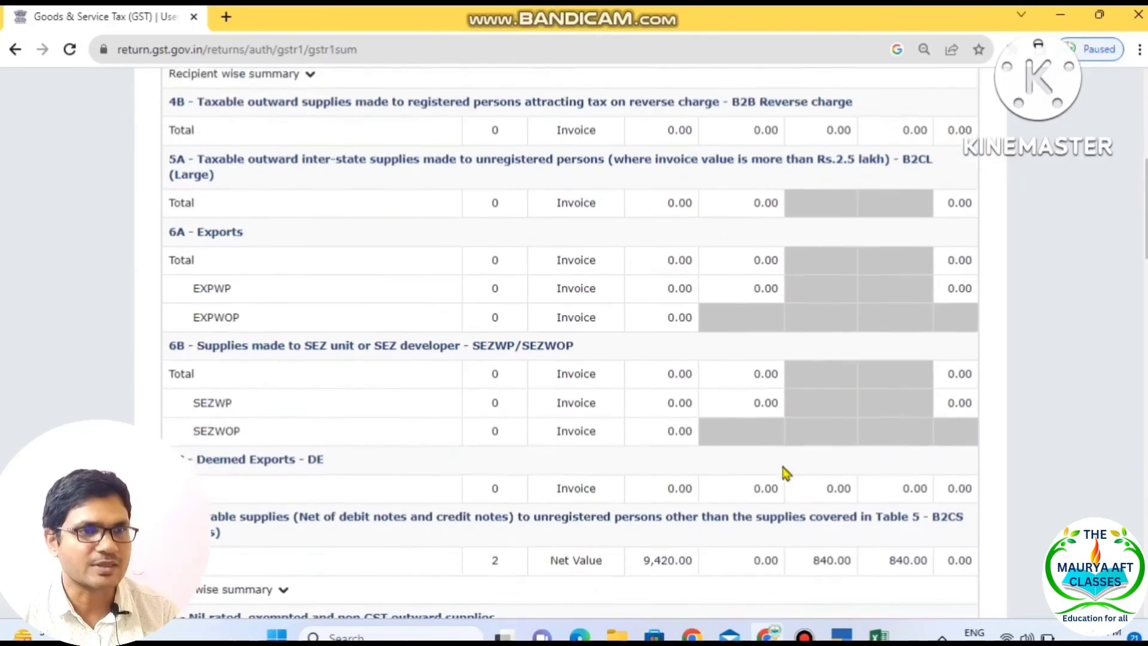
{"action": "scroll", "coordinate": [678, 325], "scroll_direction": "up", "scroll_amount": 5}
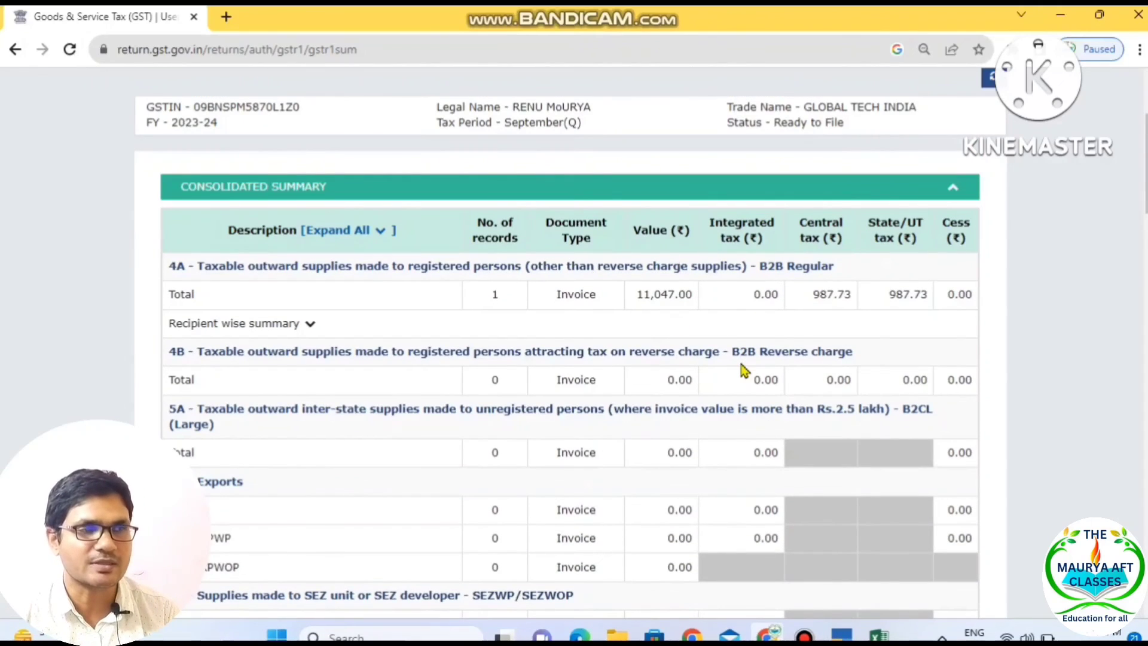
{"action": "scroll", "coordinate": [795, 496], "scroll_direction": "down", "scroll_amount": 1}
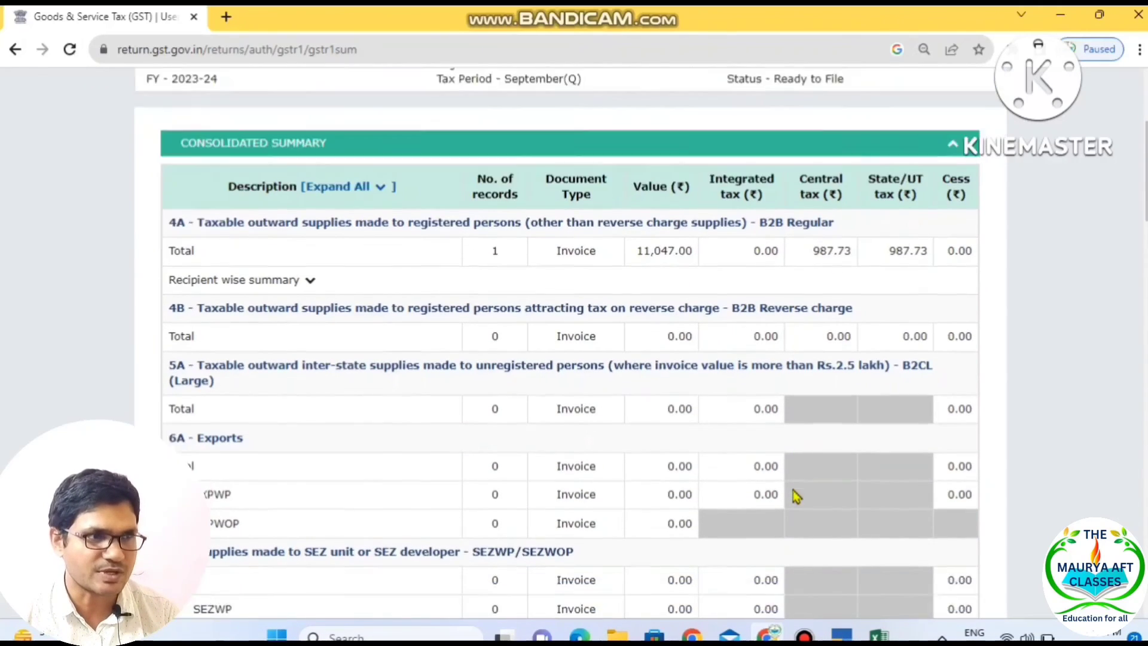
{"action": "scroll", "coordinate": [795, 497], "scroll_direction": "down", "scroll_amount": 9}
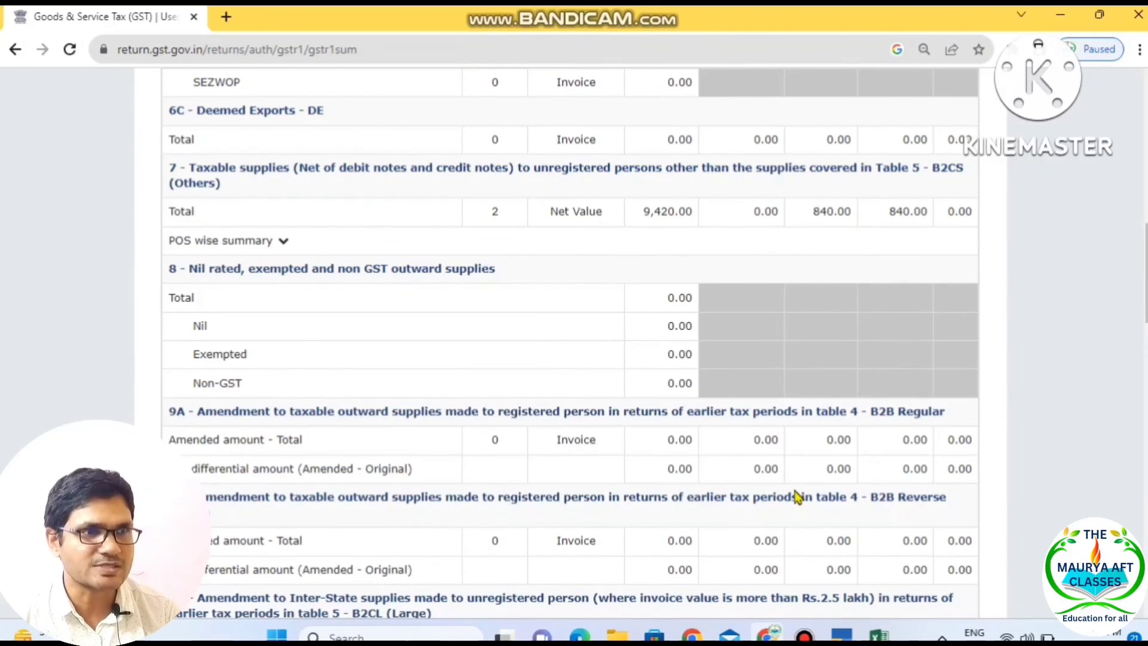
{"action": "scroll", "coordinate": [798, 496], "scroll_direction": "down", "scroll_amount": 9}
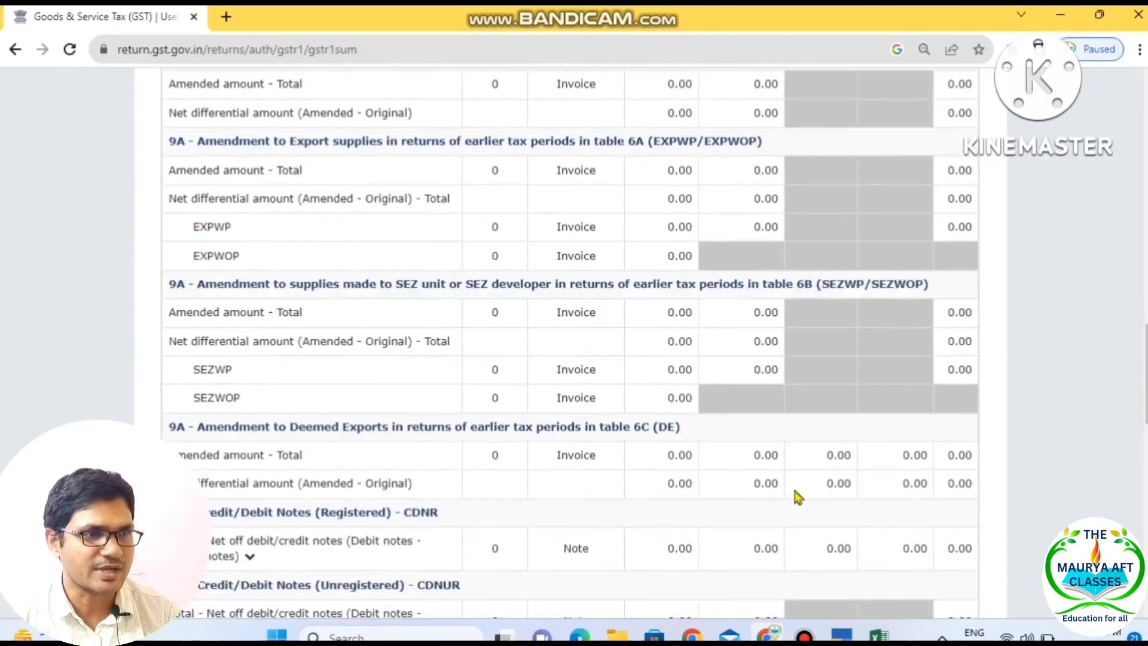
{"action": "scroll", "coordinate": [799, 496], "scroll_direction": "down", "scroll_amount": 15}
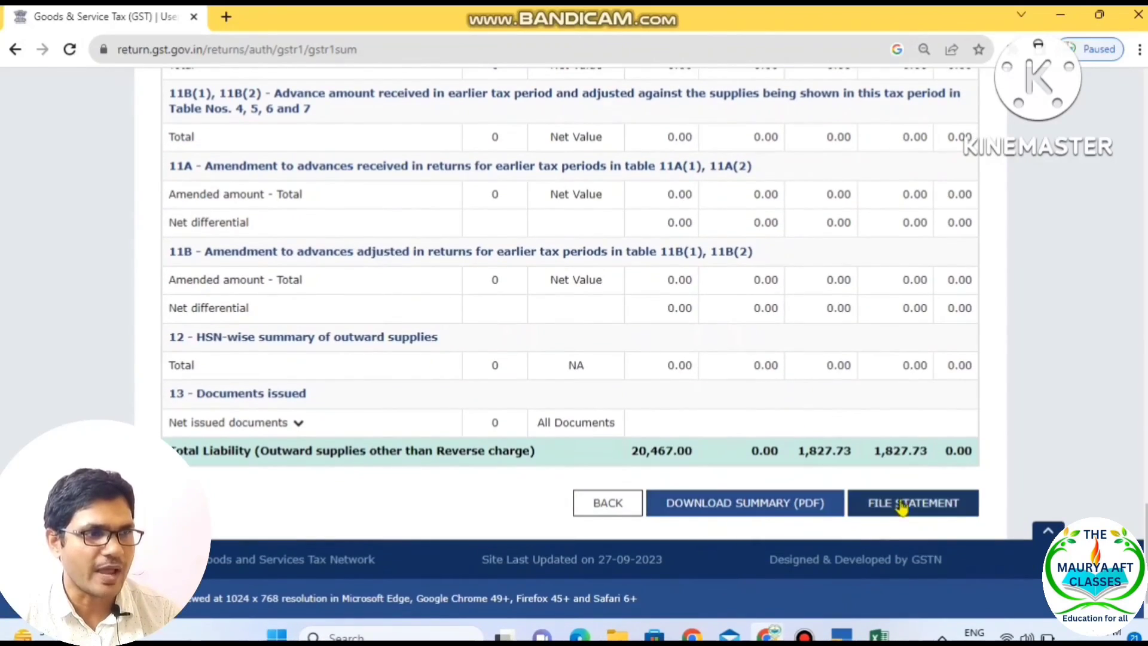
{"action": "left_click", "coordinate": [922, 508]}
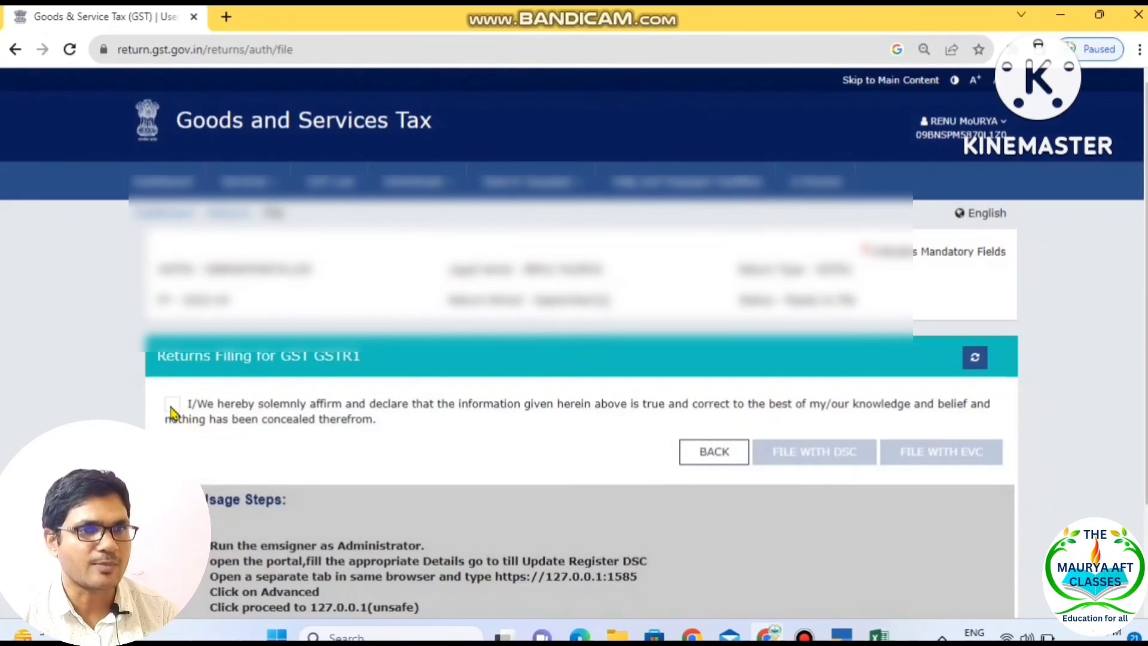
Accept the declaration that the return information is true and correct, and choose the authorised signatory
{"action": "left_click", "coordinate": [173, 407]}
{"action": "left_click", "coordinate": [179, 417]}
{"action": "left_click", "coordinate": [173, 405]}
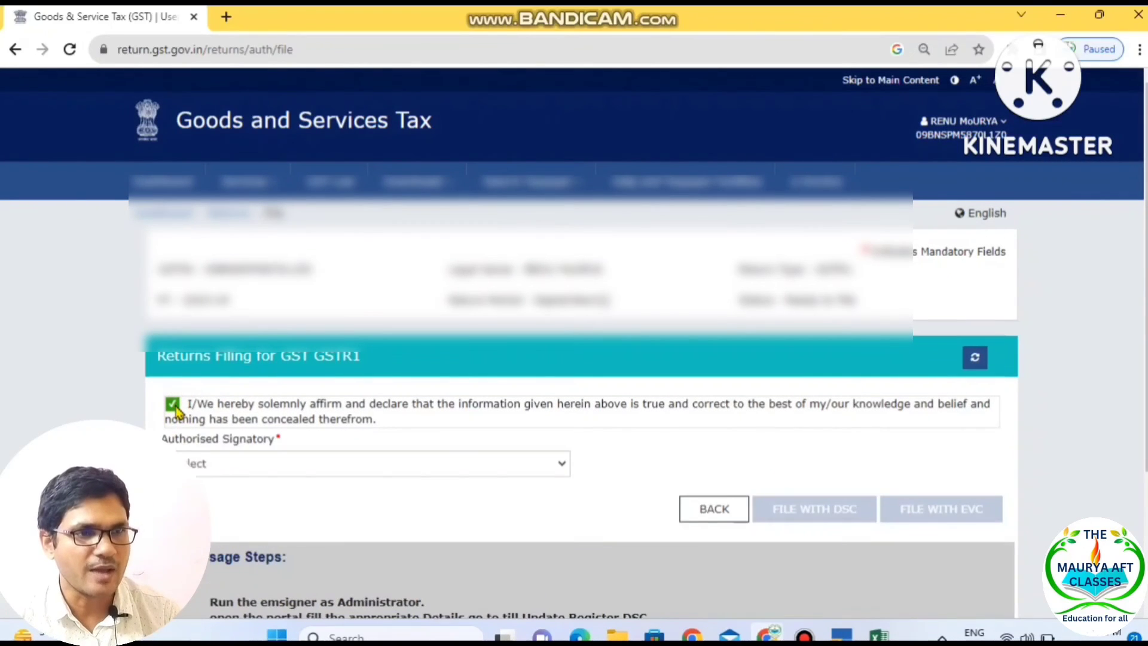
{"action": "left_click", "coordinate": [269, 463]}
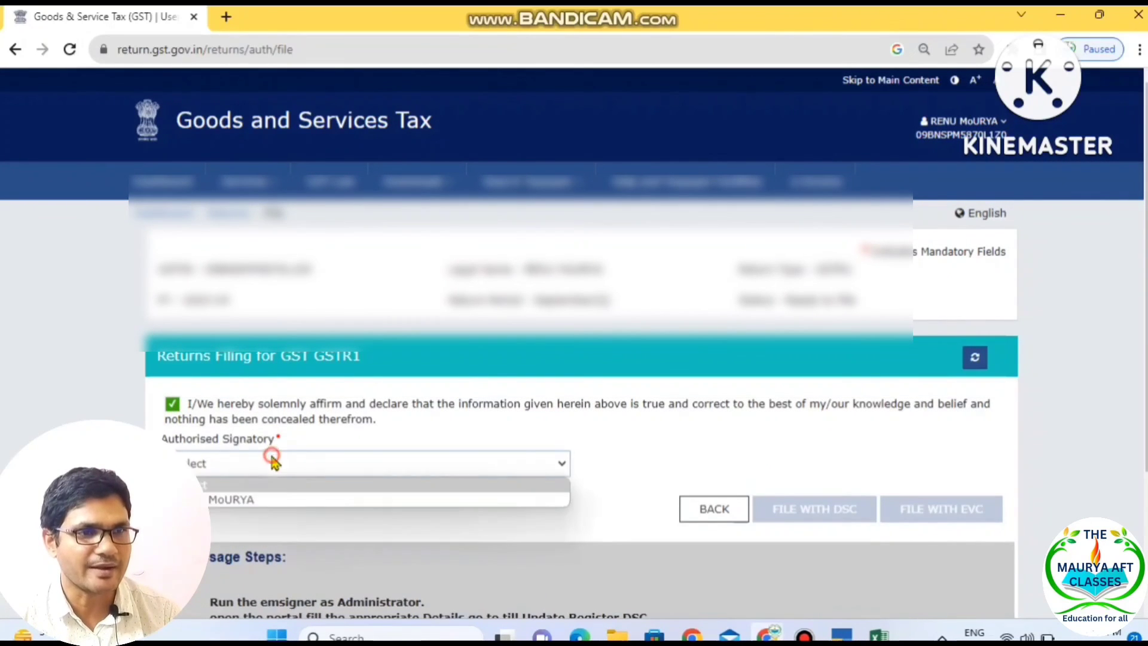
{"action": "left_click", "coordinate": [253, 501]}
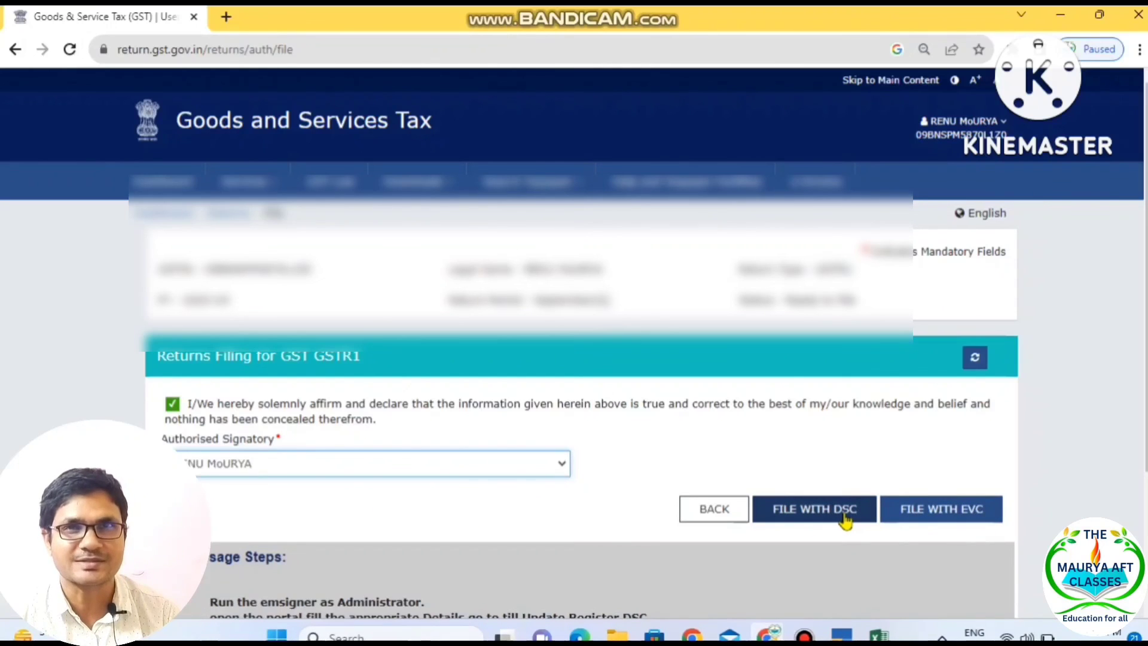
File the GSTR-1 with EVC, enter and verify the one-time password, and check the filing acknowledgement
{"action": "left_click", "coordinate": [983, 522]}
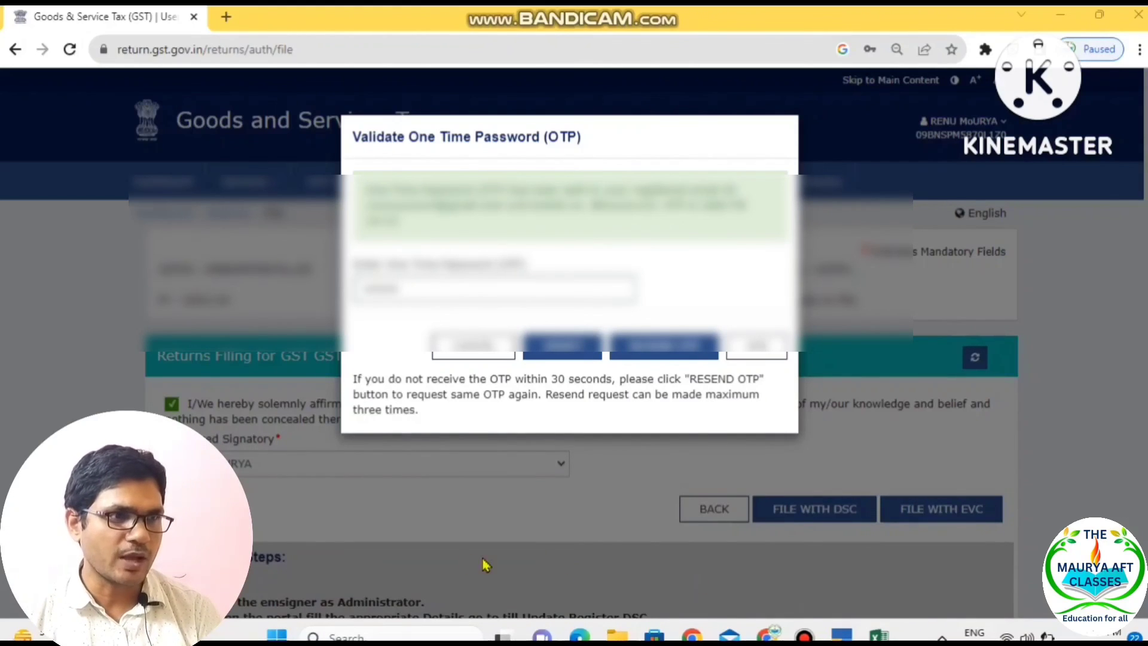
{"action": "left_click", "coordinate": [565, 352]}
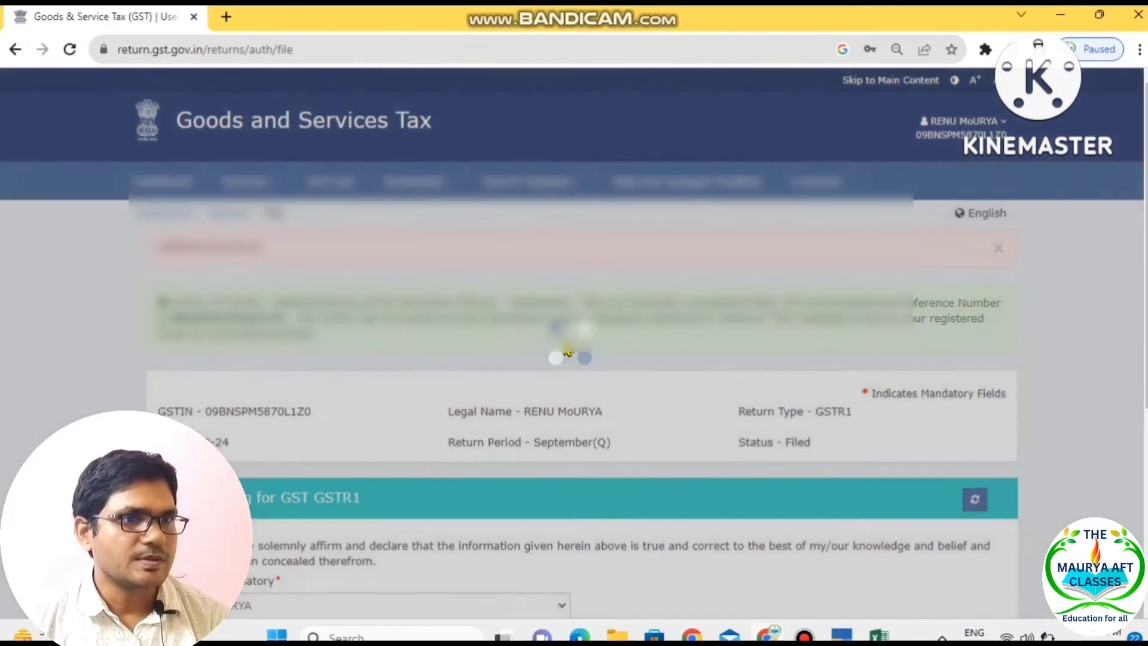
{"action": "scroll", "coordinate": [568, 352], "scroll_direction": "down", "scroll_amount": 2}
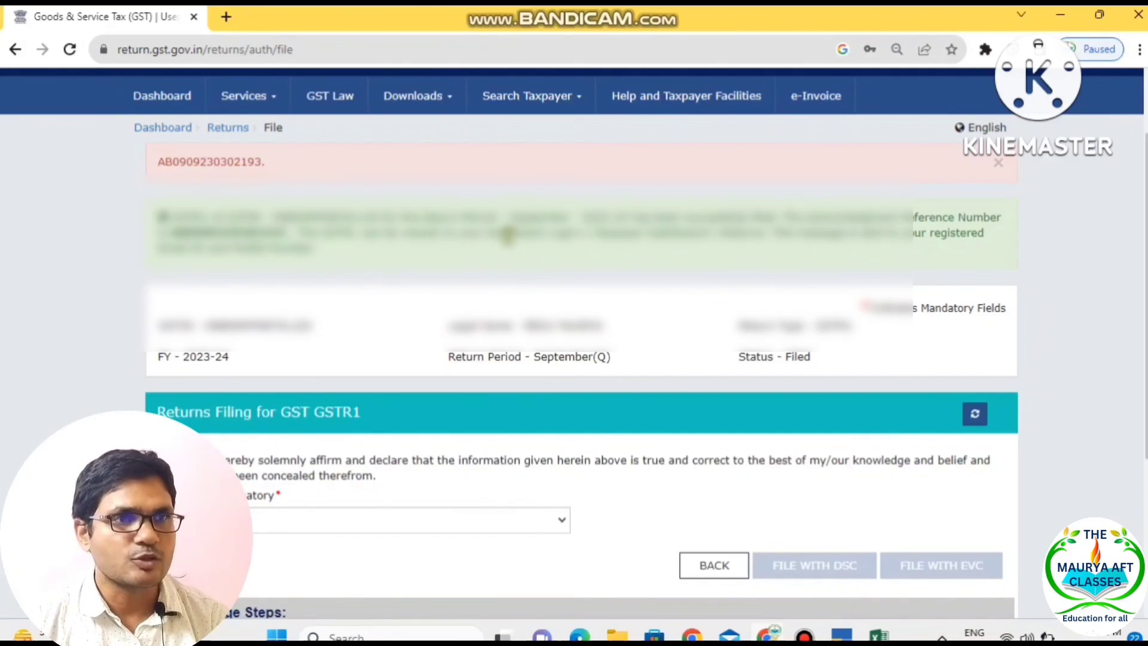
{"action": "scroll", "coordinate": [574, 342], "scroll_direction": "down", "scroll_amount": 2}
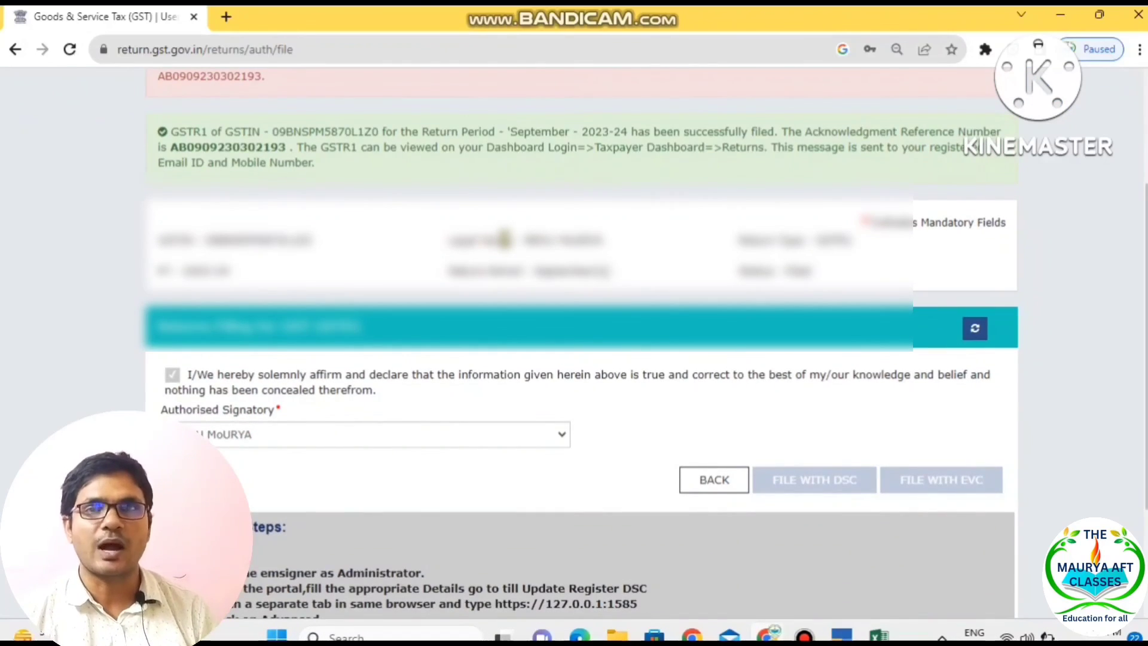